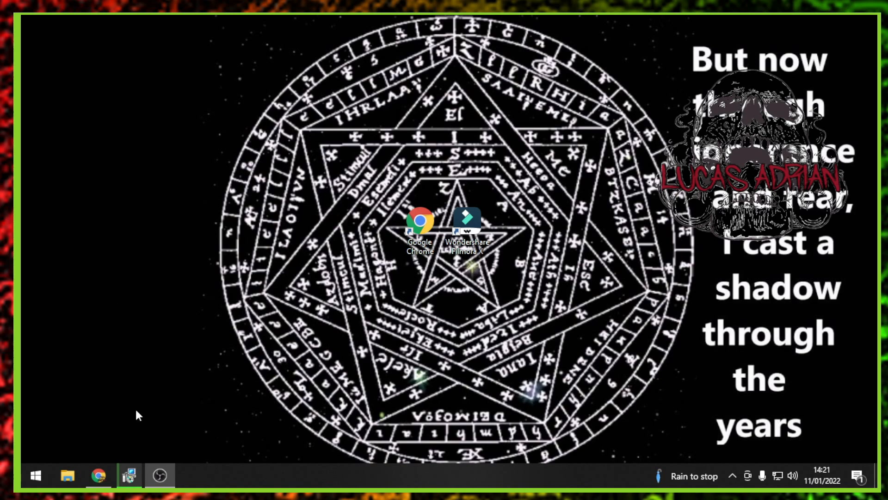
Step: Switch to Google Chrome, search Google for filmora in a new tab and open the official Wondershare Filmora website
mouse_move(99, 481)
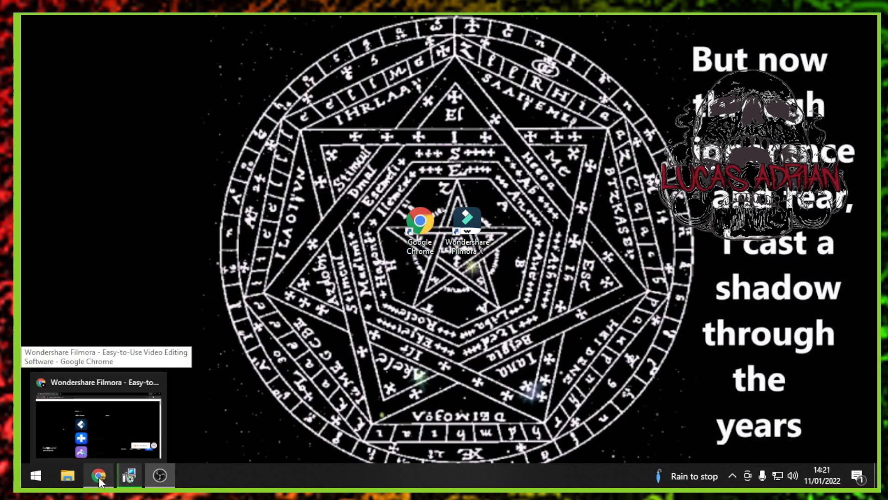
click(102, 481)
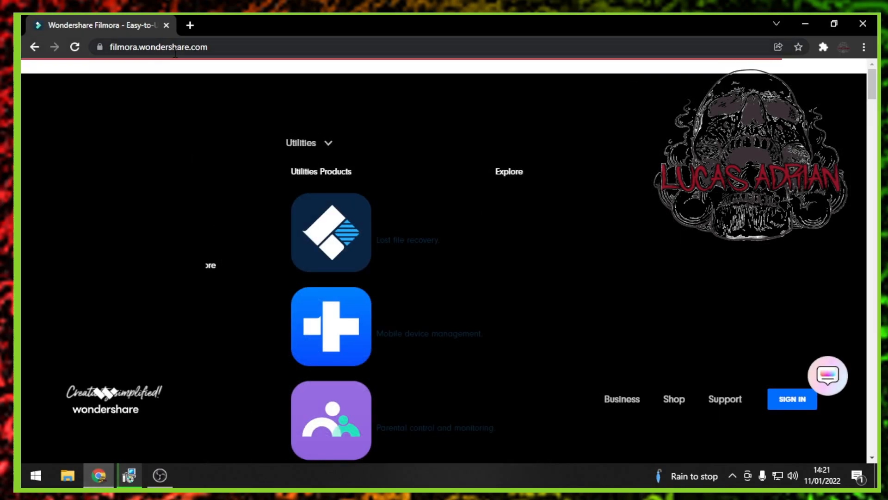
click(191, 24)
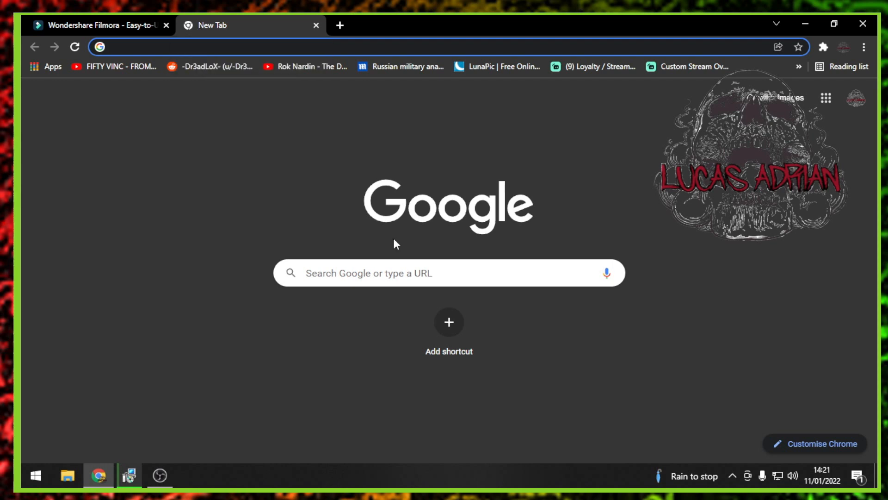
click(394, 269)
text(filmora)
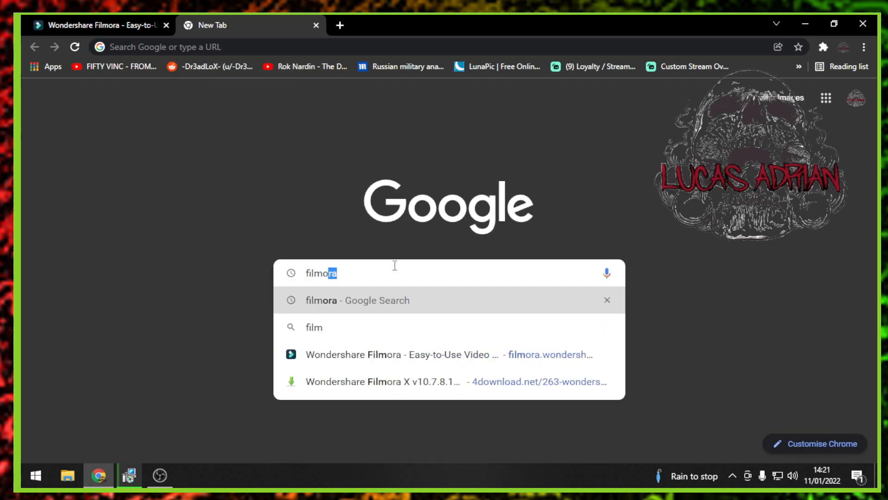
key(Return)
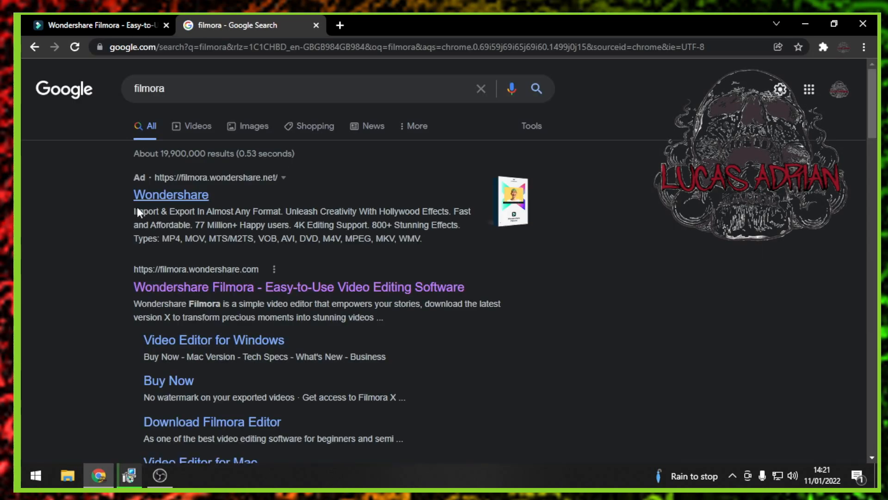
click(198, 290)
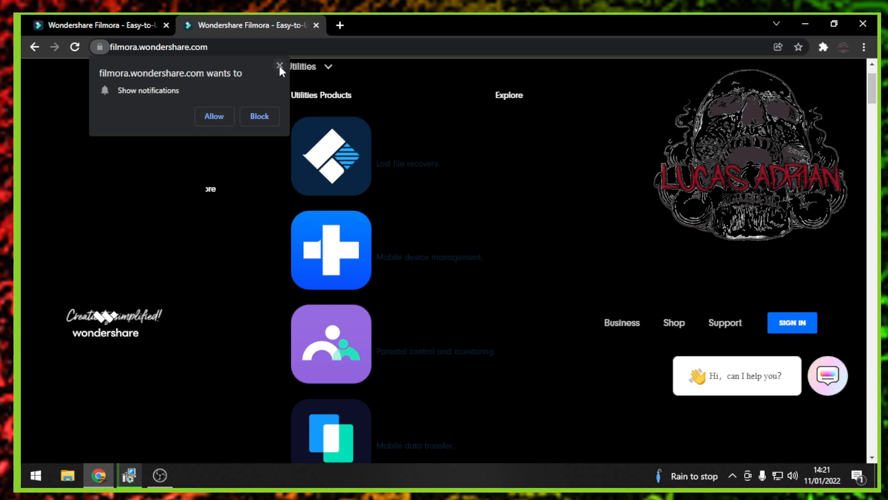
Step: Try to download the free Wondershare Filmora installer from the home page and block the site's notifications
click(279, 66)
scroll(434, 175, down, 8)
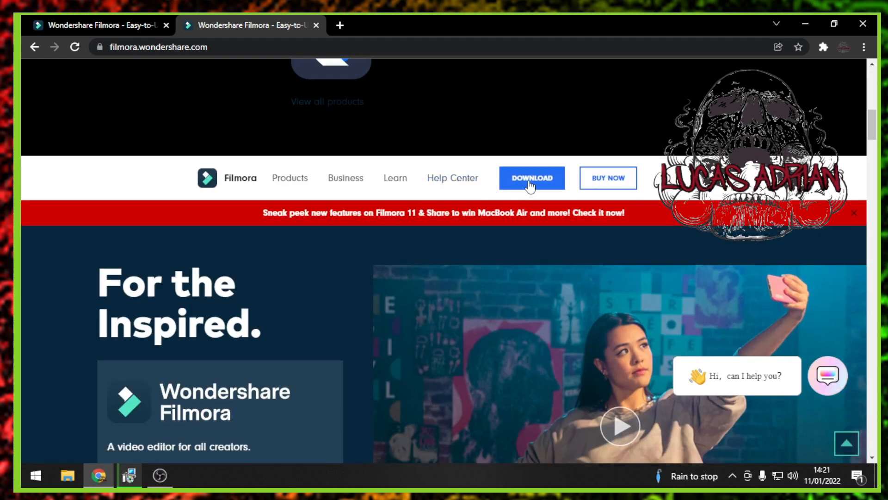
scroll(528, 183, down, 5)
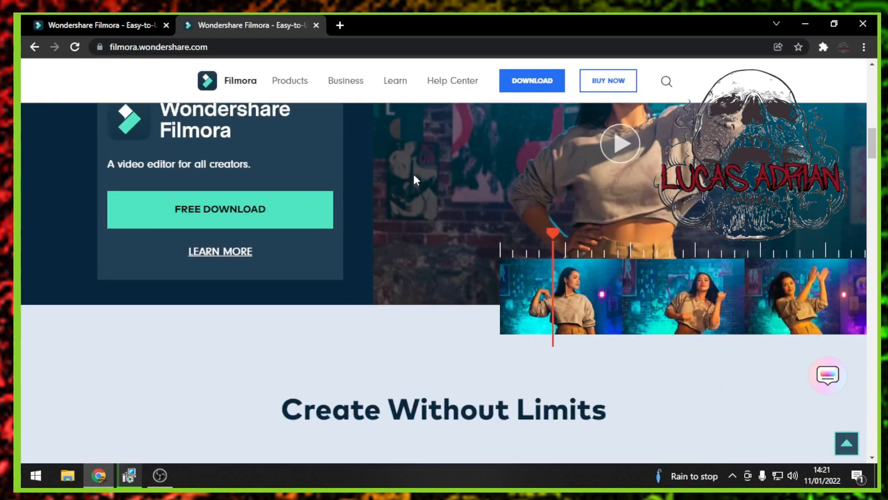
scroll(413, 174, up, 5)
scroll(277, 288, down, 2)
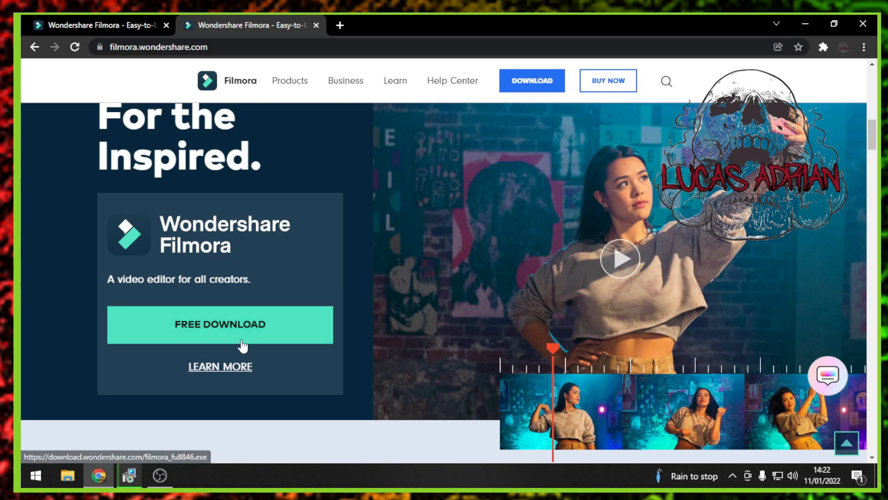
click(225, 340)
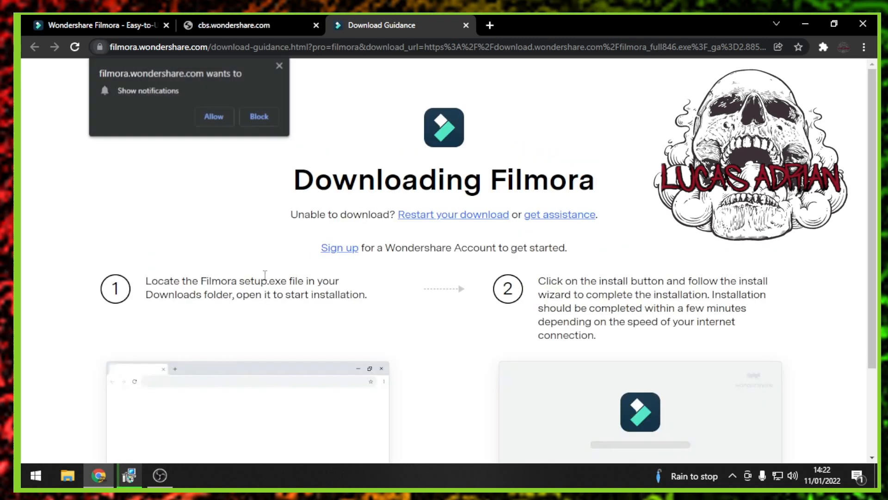
click(260, 116)
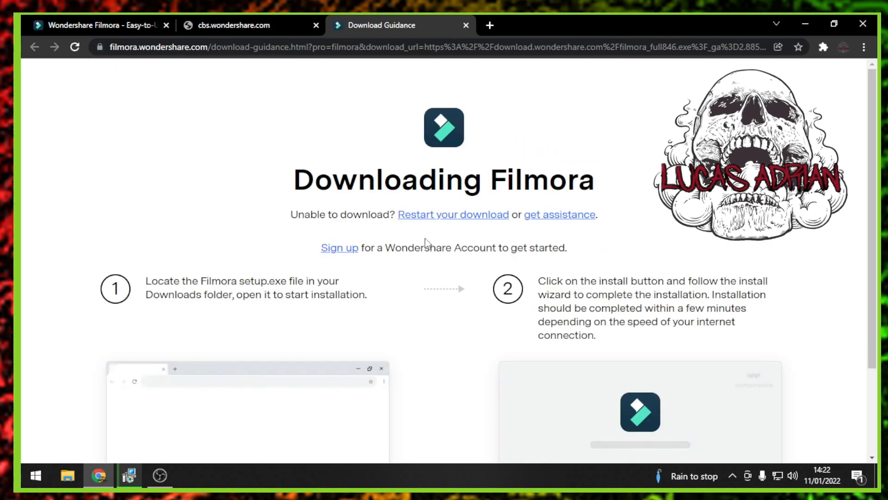
scroll(351, 260, down, 1)
scroll(351, 260, down, 2)
scroll(351, 260, up, 3)
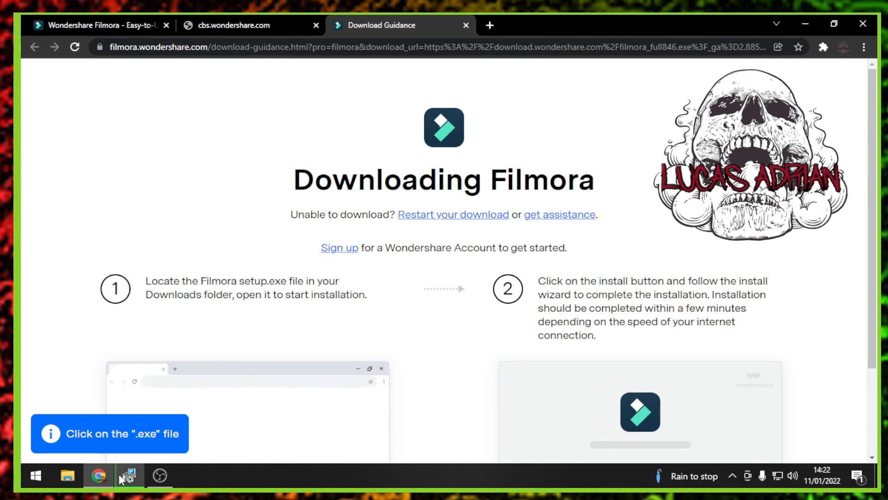
Step: Try to restart the Filmora download, reload the download page and close both cbs.wondershare.com tabs
mouse_move(137, 466)
mouse_move(181, 440)
click(439, 216)
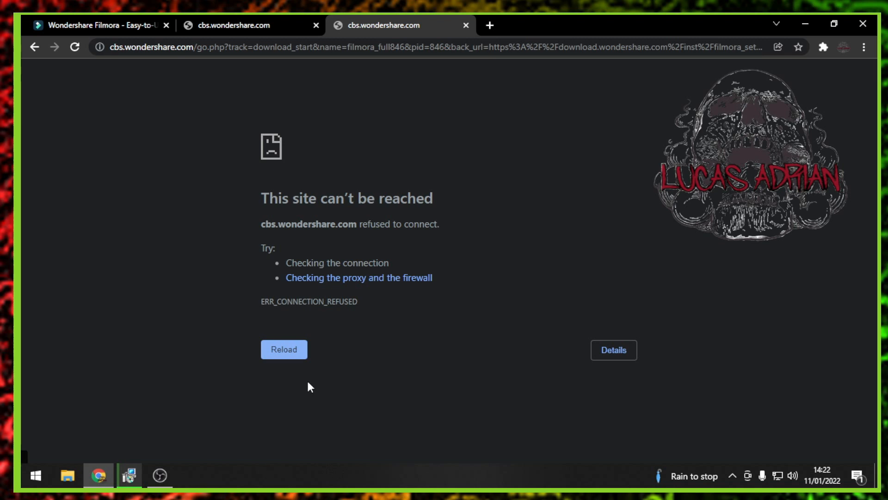
click(286, 354)
click(289, 354)
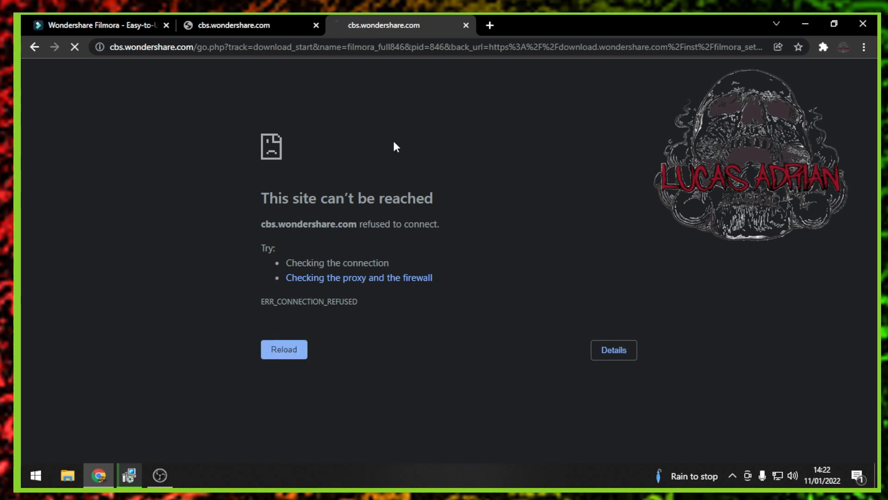
click(466, 25)
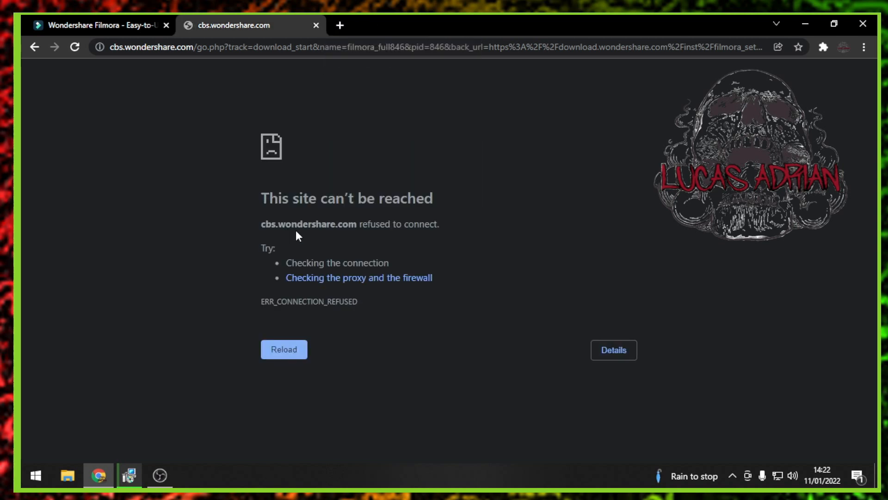
click(317, 25)
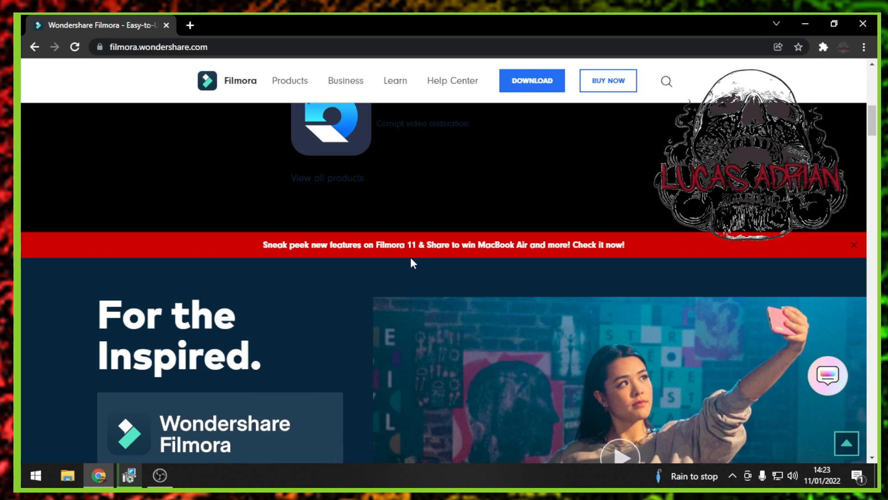
Step: Try the free Filmora download again from the home page, restart it once and close the browser
scroll(429, 255, down, 5)
click(261, 282)
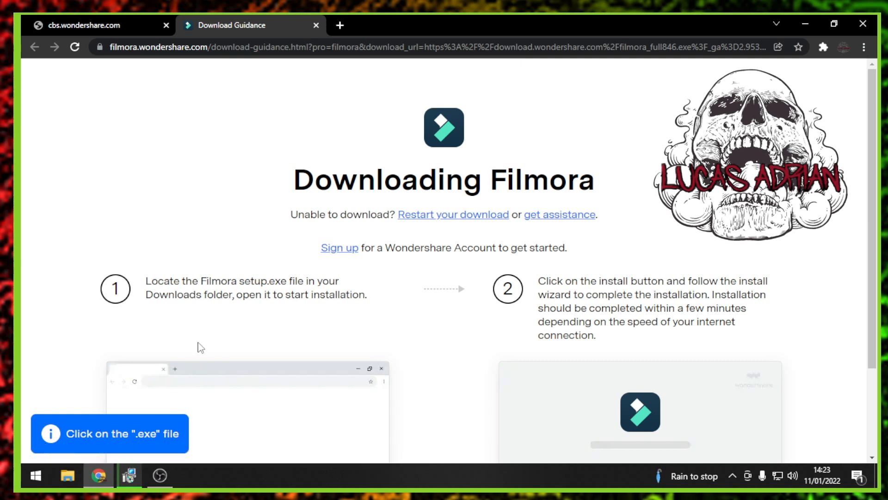
click(429, 216)
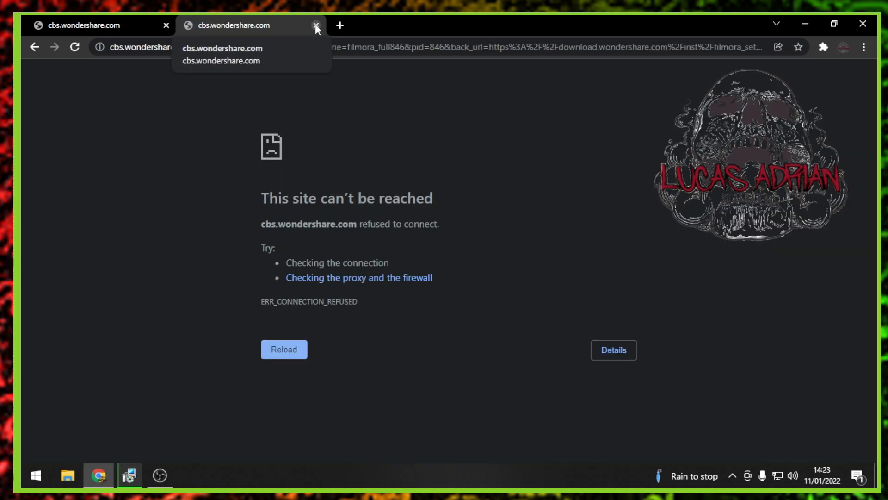
click(864, 25)
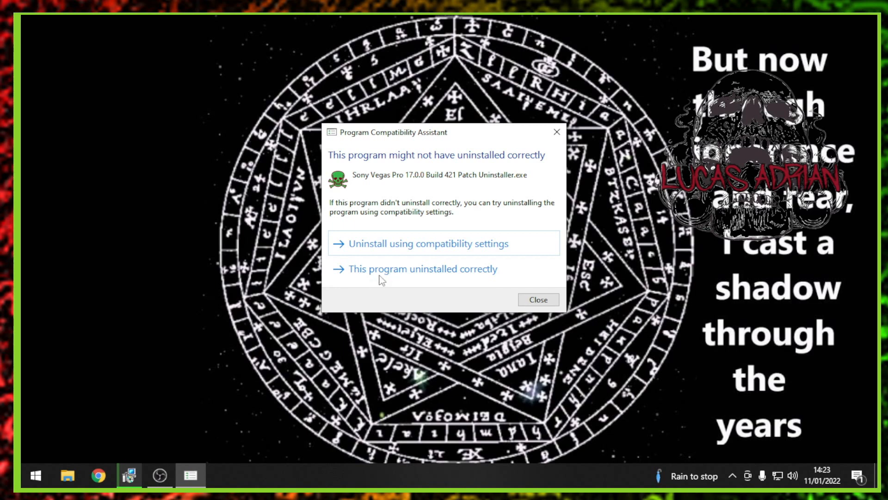
Step: Dismiss the Program Compatibility Assistant, launch Wondershare Filmora X and create a new 16:9 (Widescreen) project
click(556, 134)
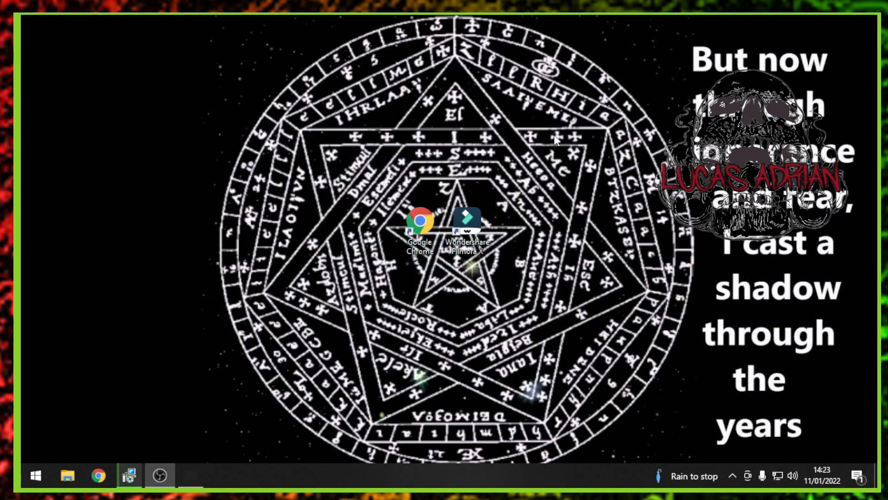
double_click(479, 231)
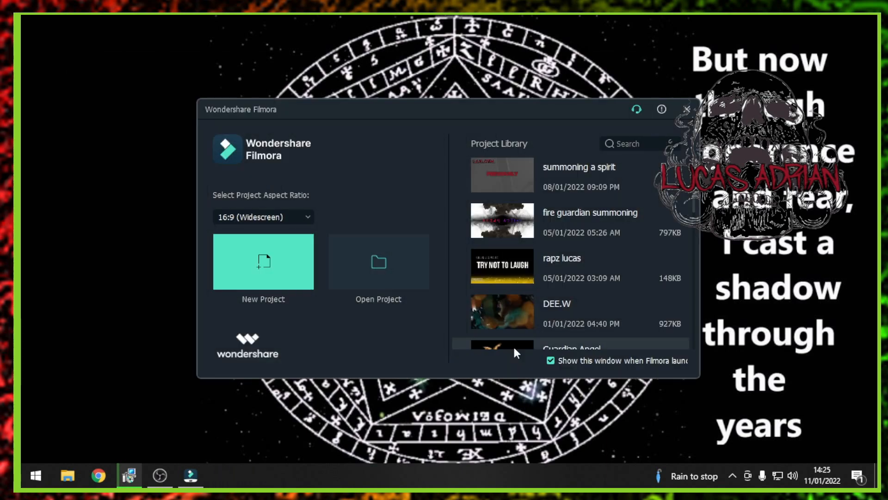
click(266, 270)
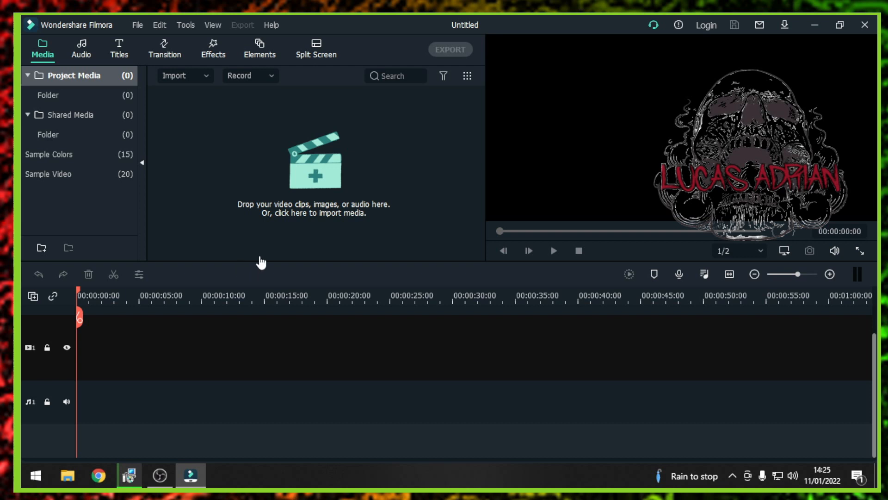
Step: Browse the Openers category of the included title templates
click(117, 54)
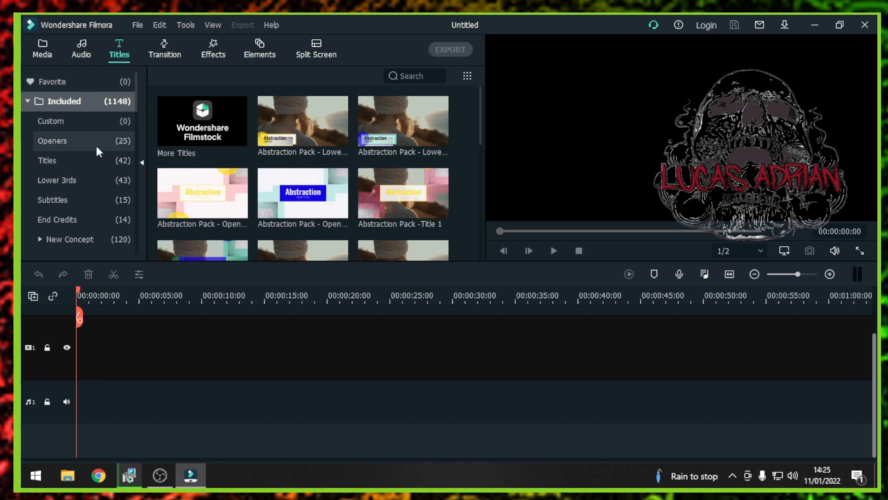
click(93, 161)
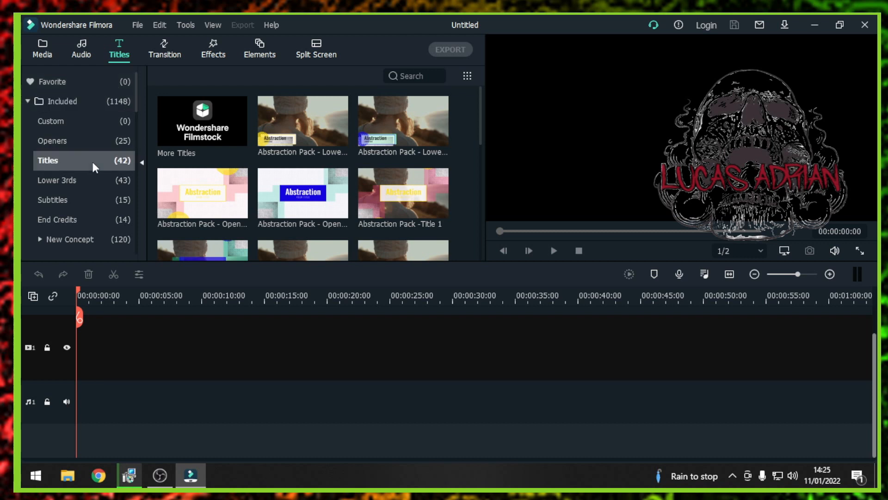
click(82, 141)
scroll(93, 148, down, 3)
scroll(257, 176, down, 3)
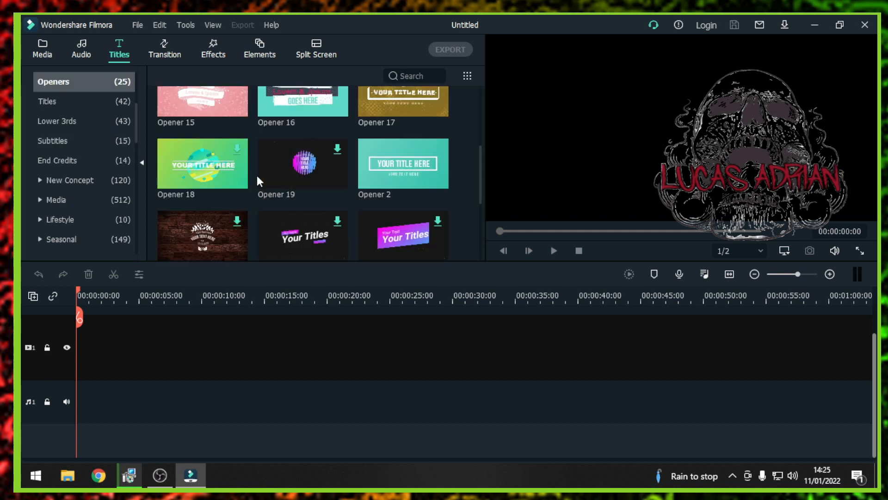
scroll(257, 175, down, 3)
scroll(257, 176, up, 5)
scroll(254, 182, down, 3)
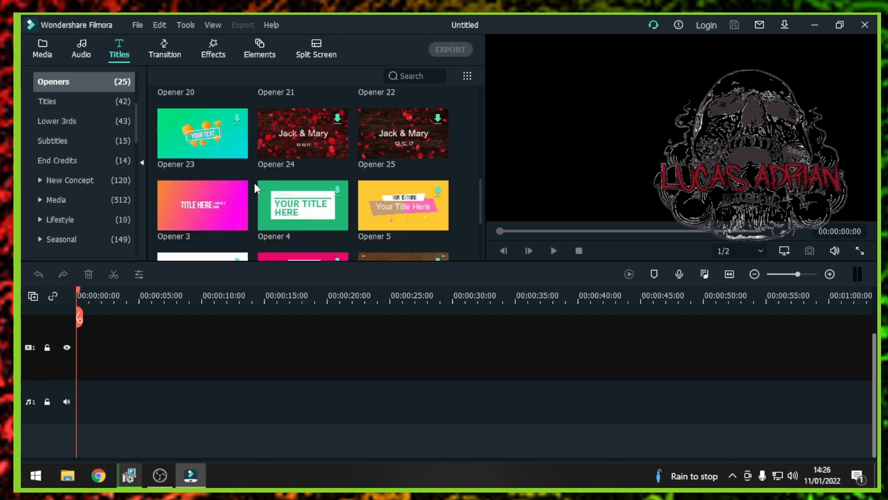
scroll(254, 183, up, 5)
scroll(253, 181, down, 3)
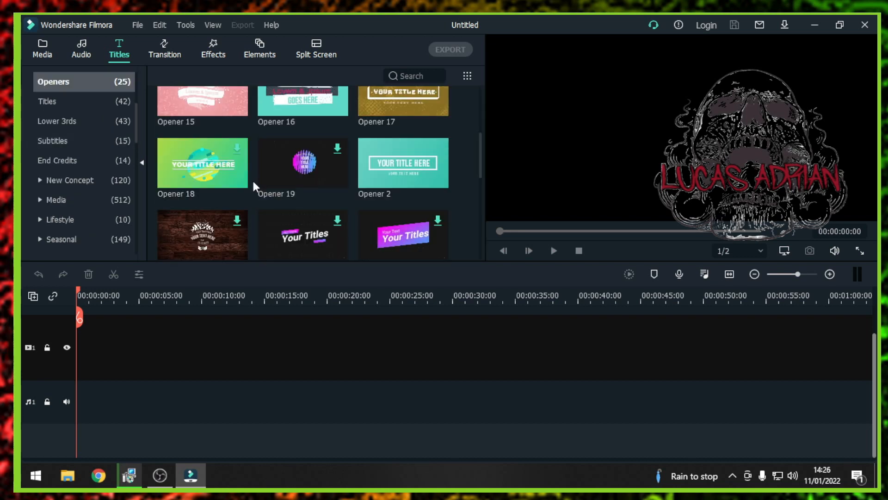
scroll(277, 190, down, 3)
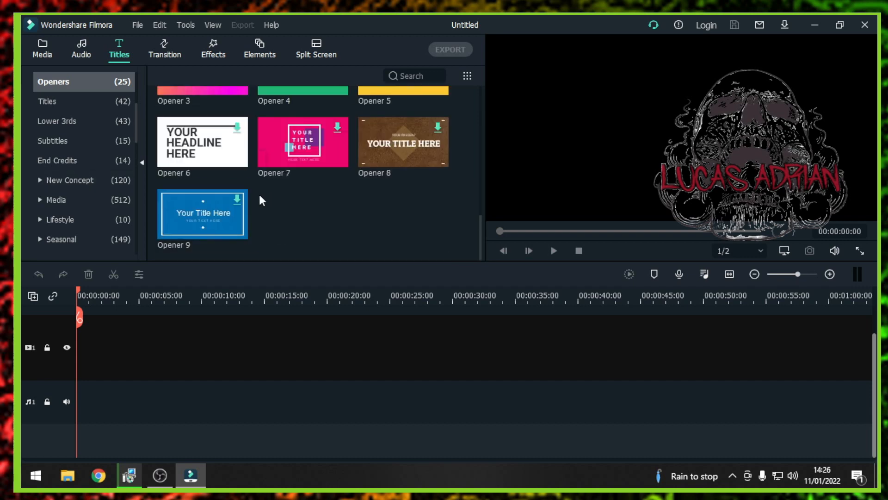
scroll(259, 195, up, 6)
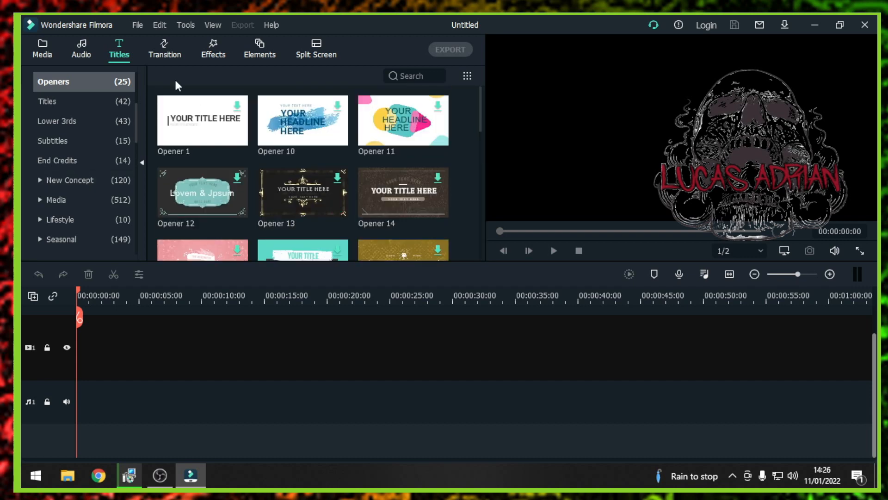
scroll(310, 172, down, 4)
scroll(296, 185, up, 4)
scroll(315, 194, down, 3)
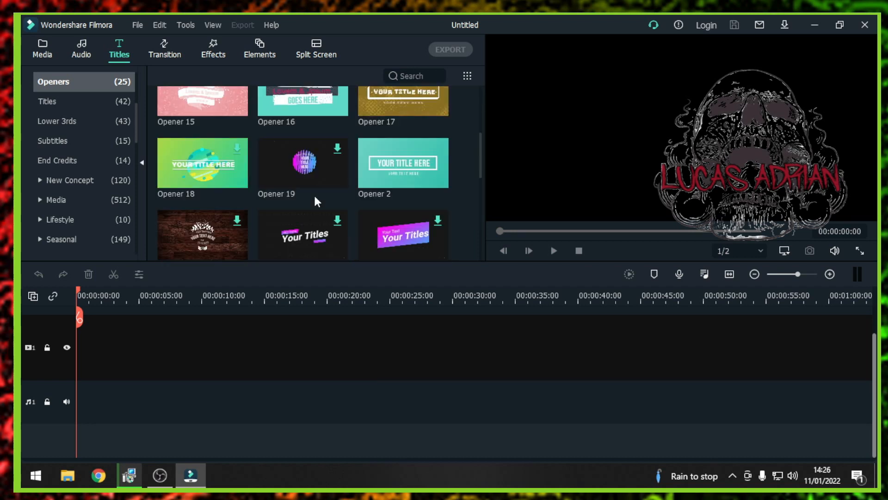
Step: Place the Opener 19 title at the start of the first video track and play it through
click(304, 164)
drag(223, 256, 158, 345)
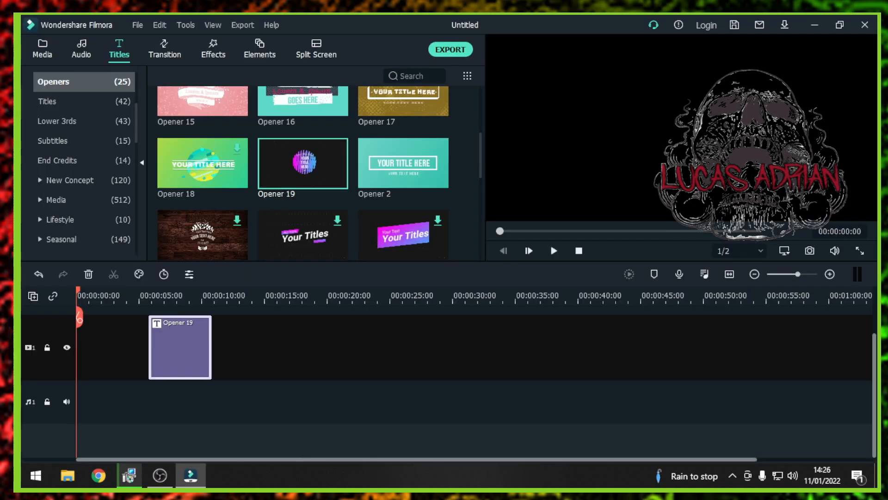
drag(154, 346, 105, 352)
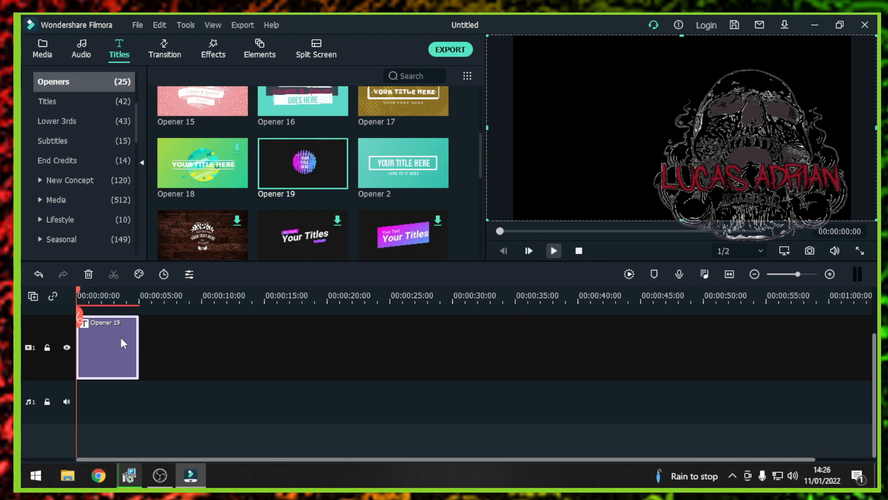
click(554, 250)
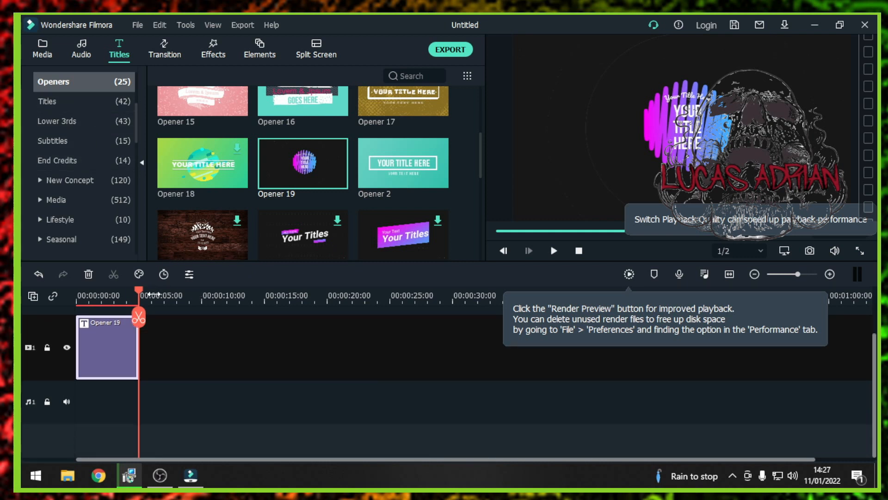
drag(137, 296, 68, 304)
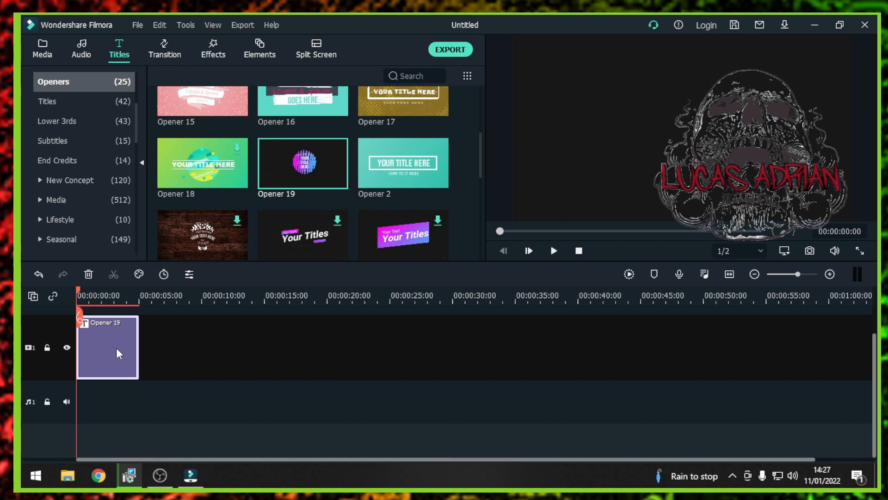
Step: Delete the Opener 19 title from the timeline and return to the project's media library
key(Delete)
click(42, 49)
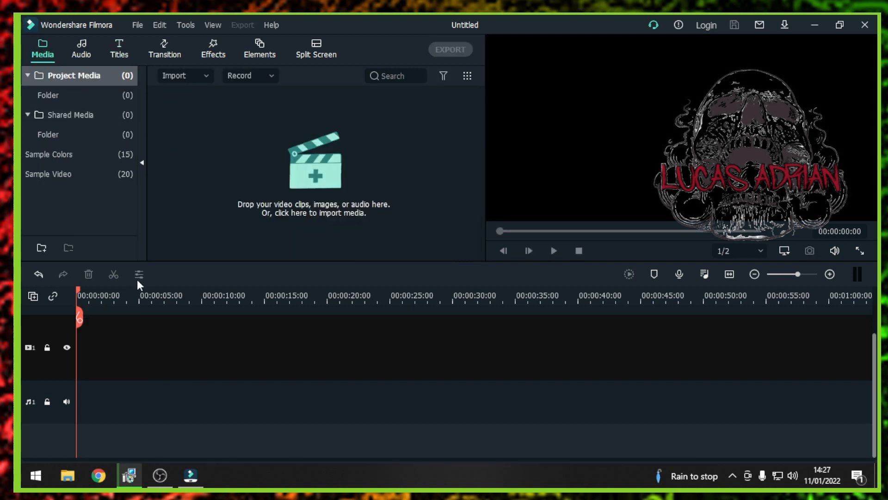
Step: Import the firespark4 and 4k_bomb_boom videos from the Downloads folder and dismiss the proxy file offer, opting not to be asked again
click(188, 76)
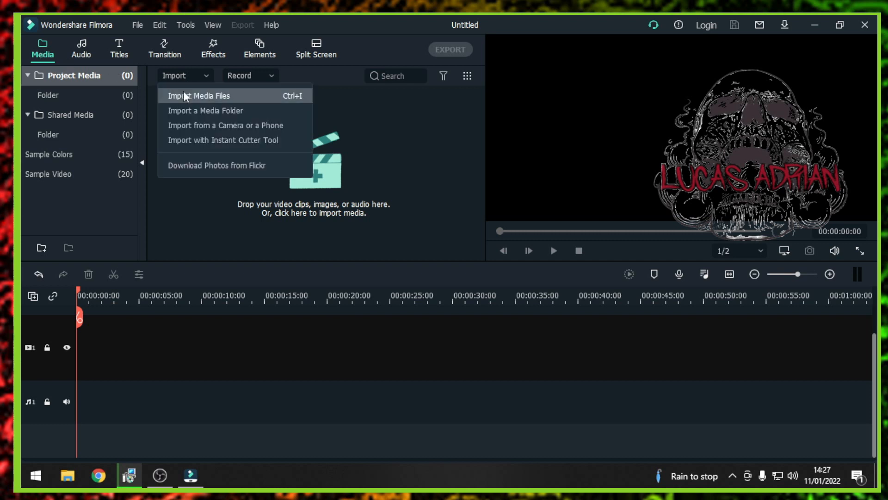
click(197, 96)
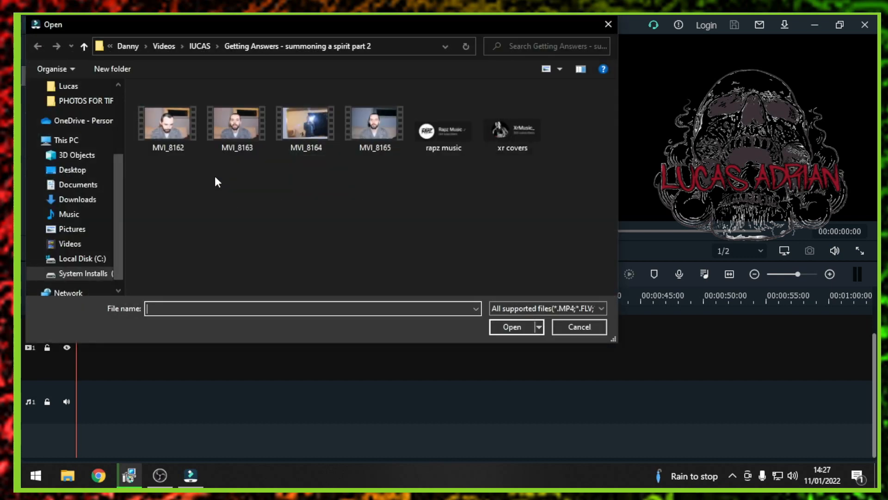
click(91, 200)
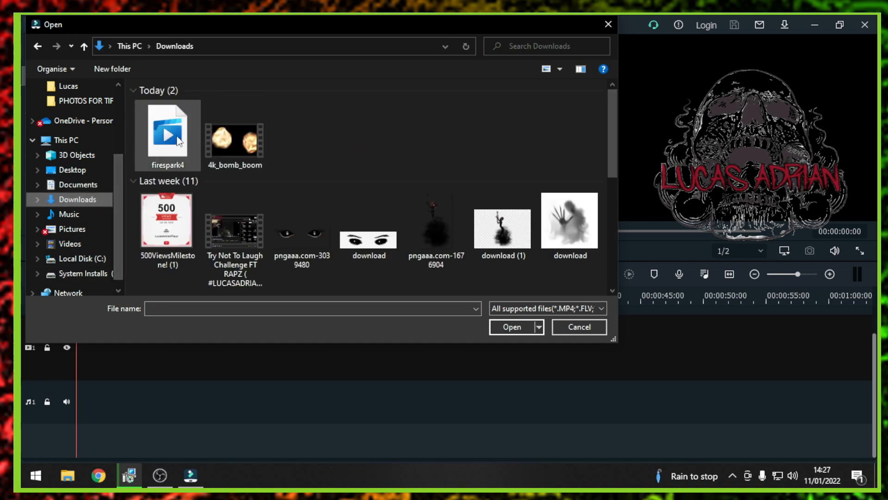
click(168, 141)
ctrl+click(236, 140)
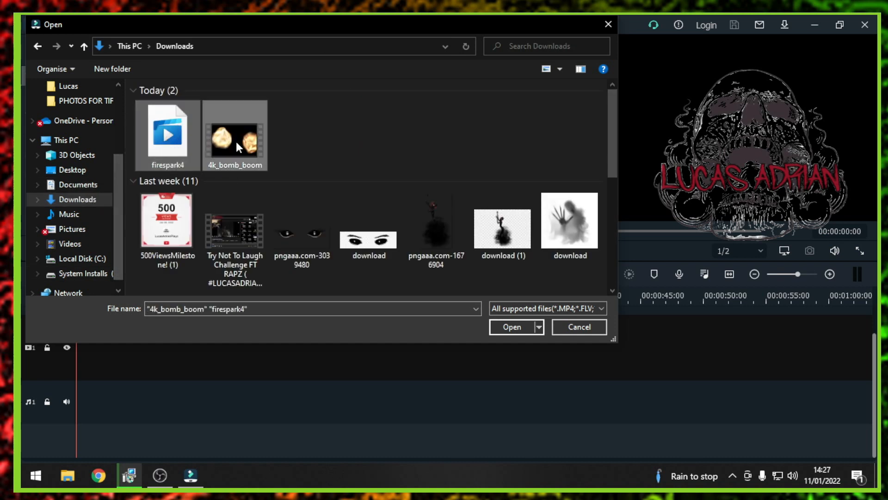
click(512, 327)
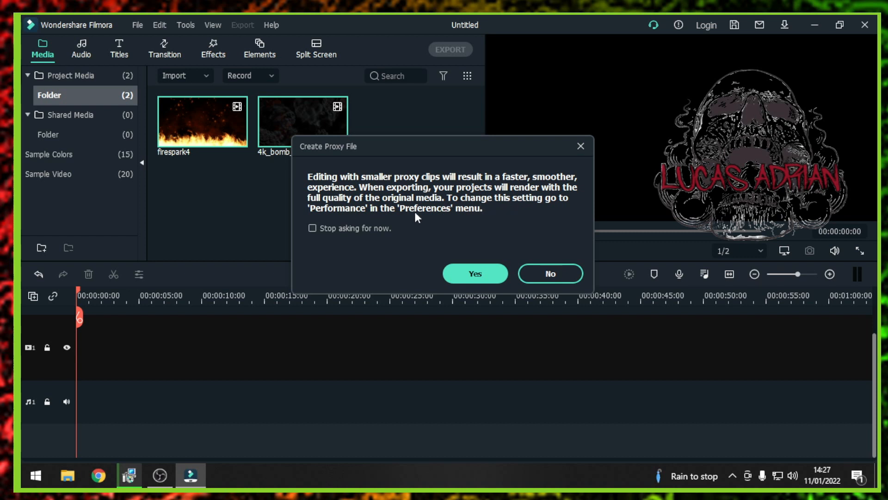
click(365, 227)
click(581, 146)
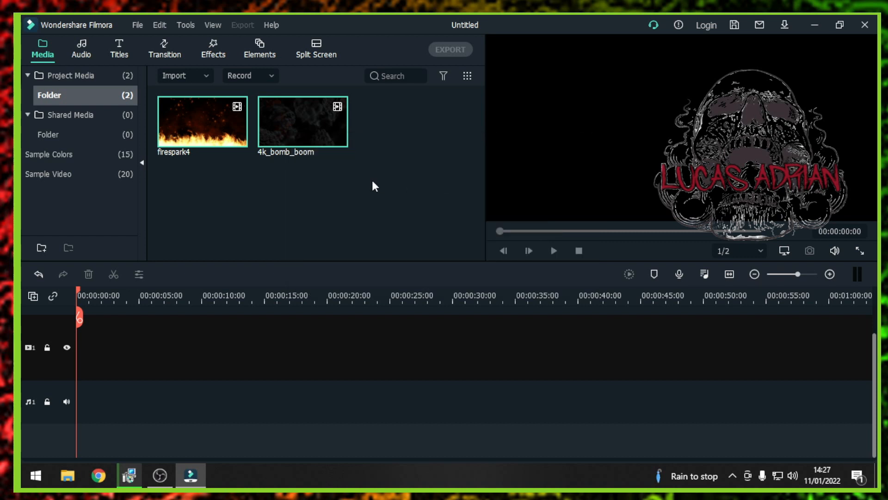
Step: Place 4k_bomb_boom at the start of the first video track and match the project settings to the media, 3840 x 2160 30fps
drag(304, 124, 101, 348)
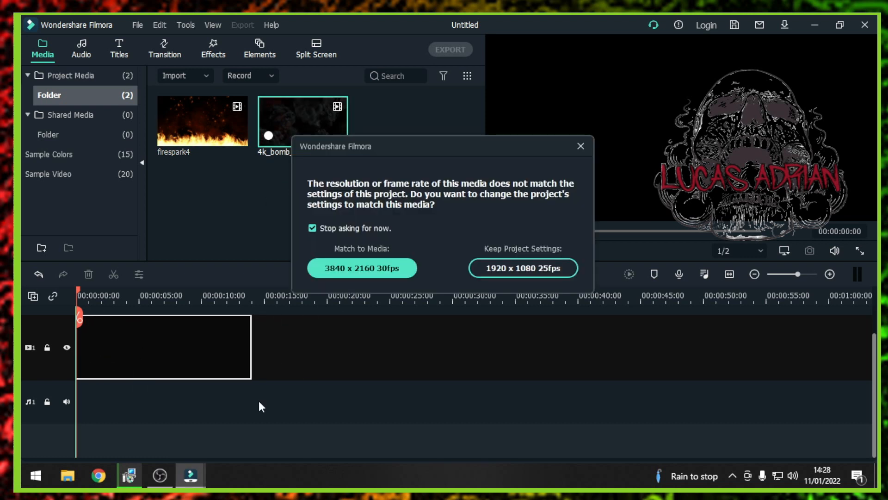
click(378, 273)
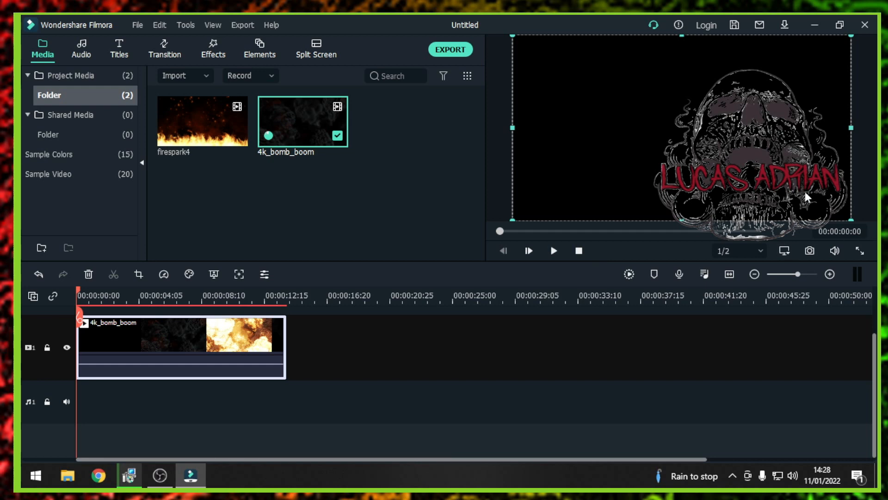
Step: Play the 4k_bomb_boom clip in the preview and watch it through in full screen
click(553, 251)
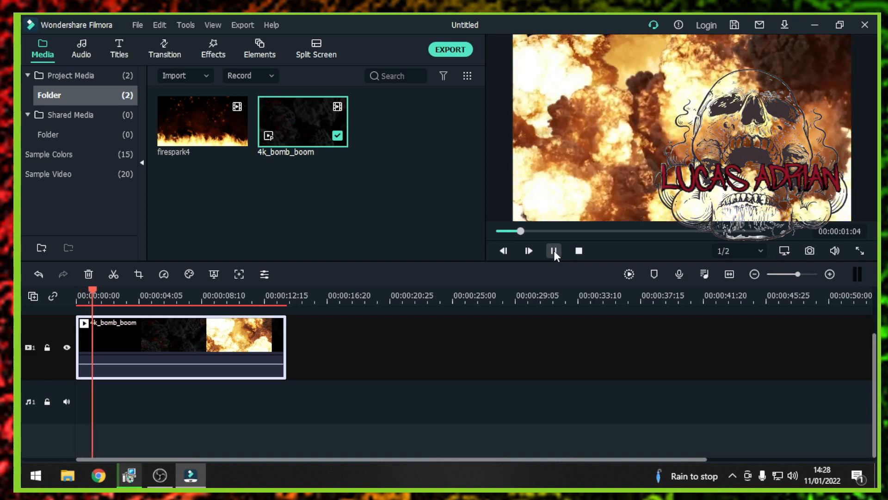
click(578, 250)
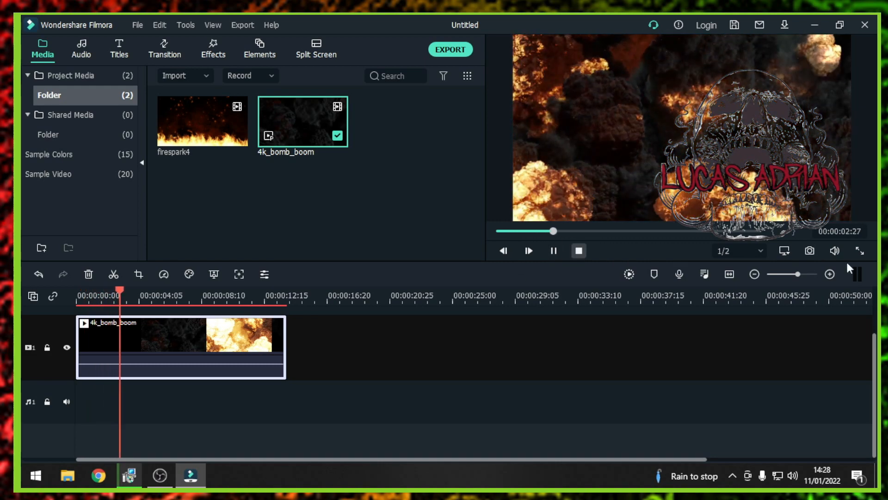
click(860, 250)
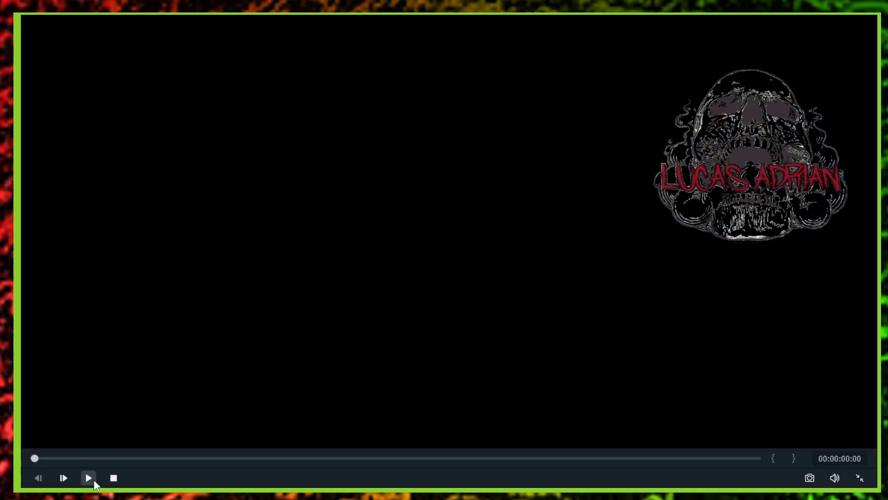
click(90, 479)
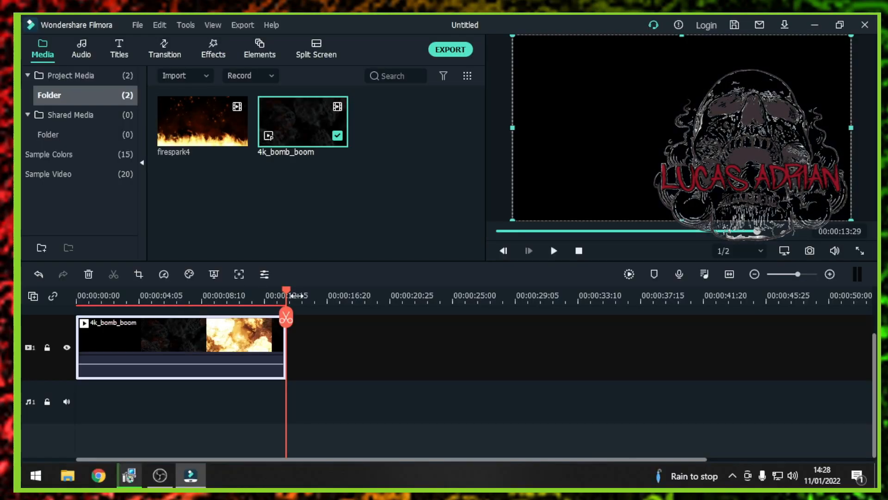
Step: Split the 4k_bomb_boom clip at 00:00:06:29 and delete the part after the cut
drag(287, 294, 75, 293)
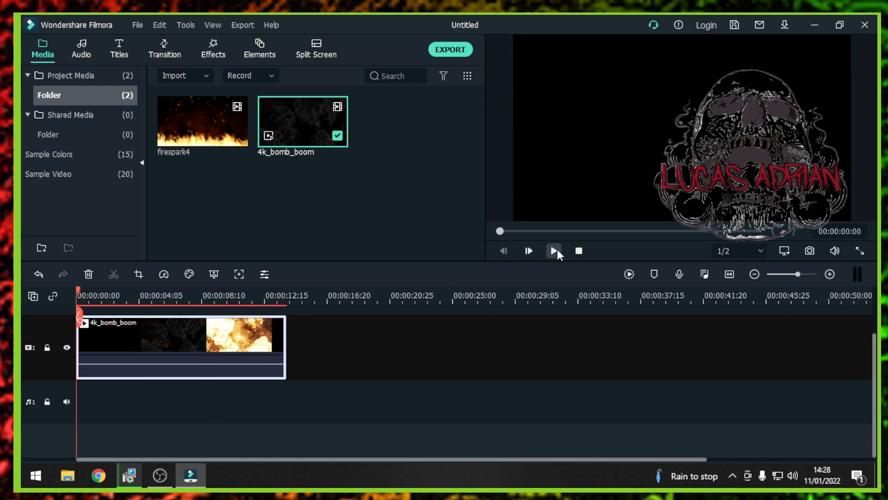
click(555, 251)
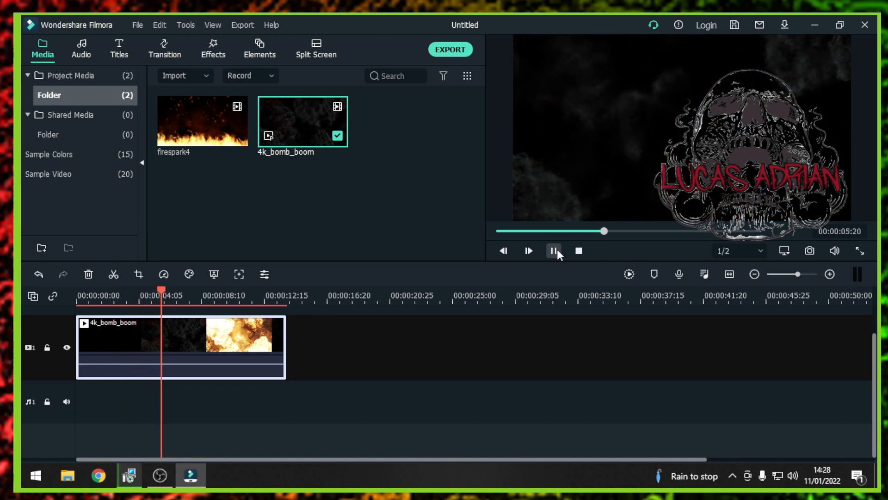
click(554, 251)
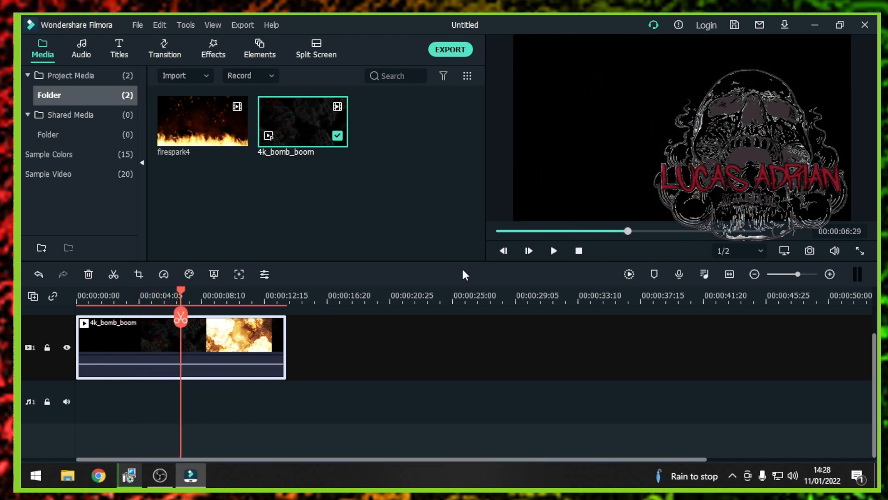
right_click(189, 341)
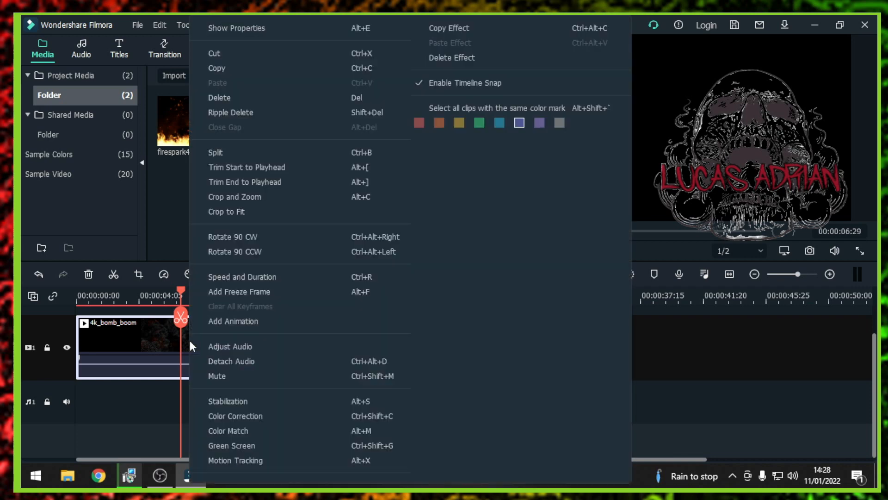
click(221, 153)
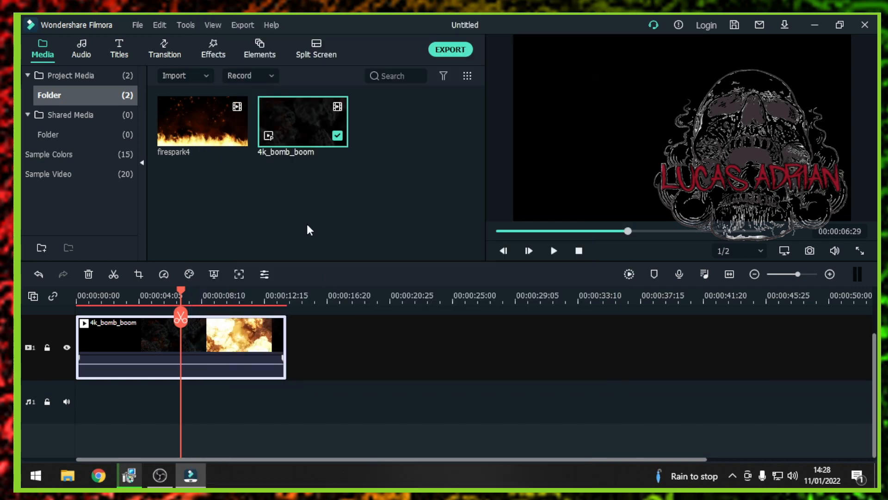
click(228, 333)
key(Delete)
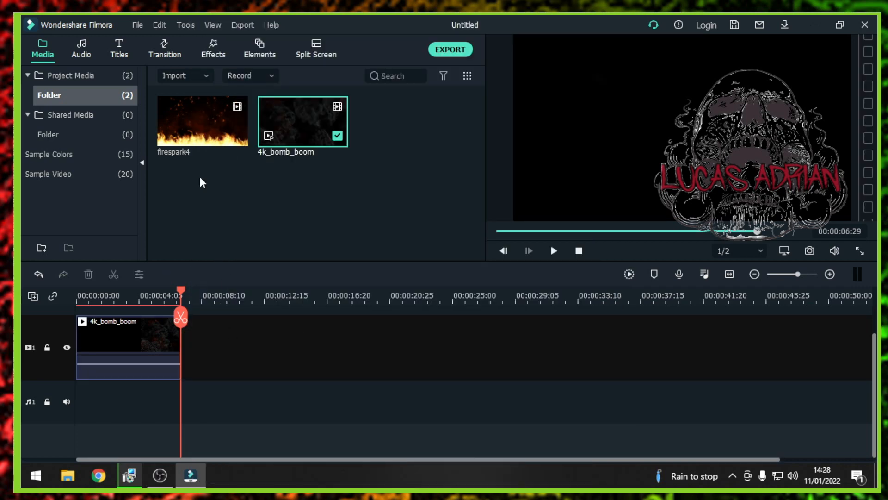
Step: Add firespark4 directly after the shortened 4k_bomb_boom clip and trim its end back to about 13 seconds on the timeline
drag(199, 121, 187, 351)
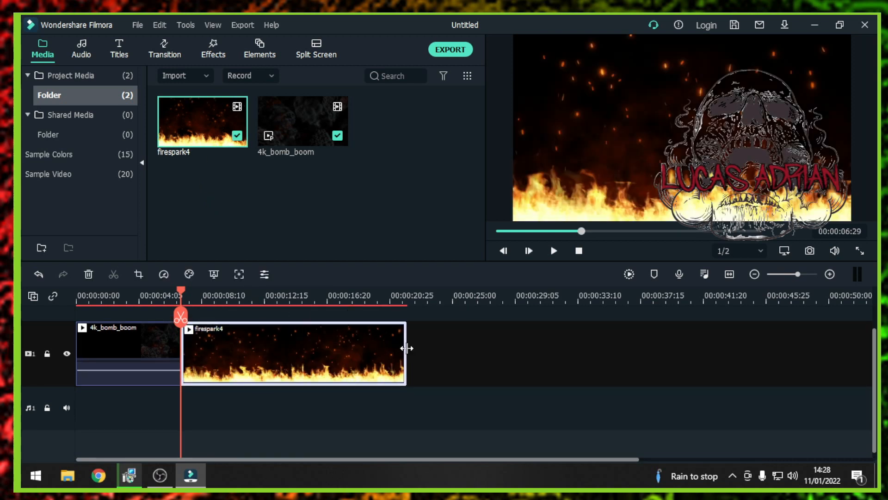
drag(329, 348, 330, 348)
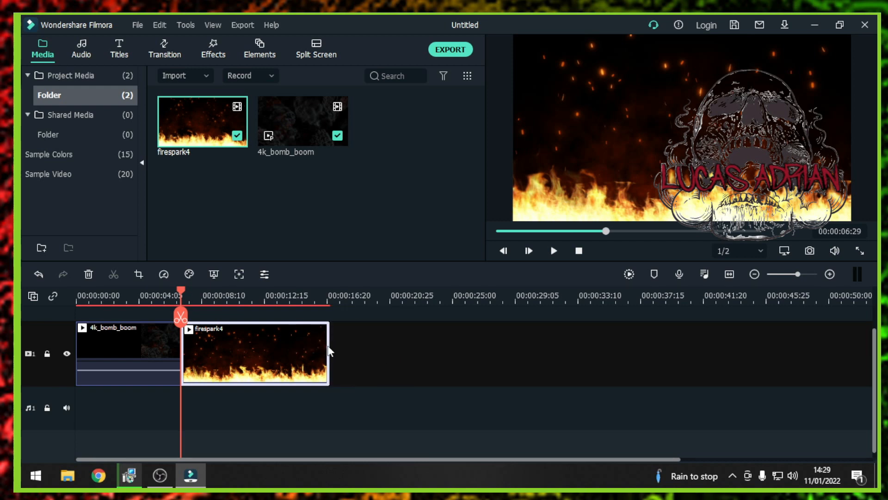
drag(329, 352, 271, 343)
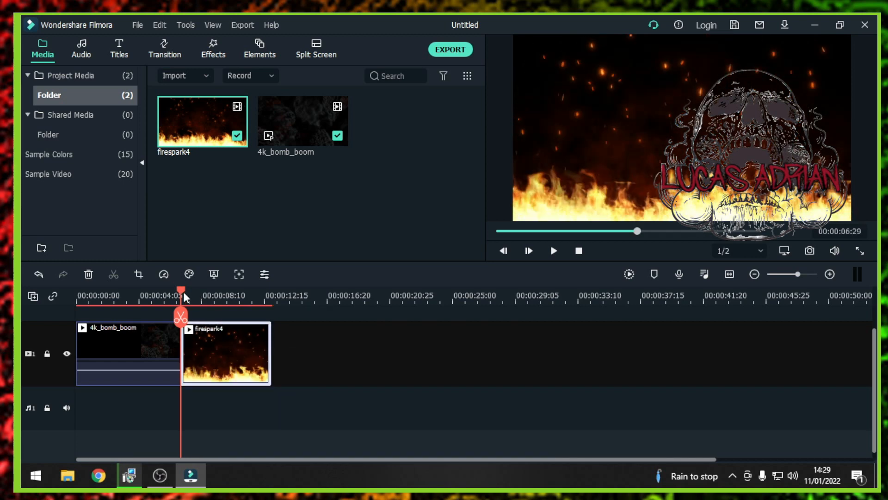
Step: Play the two-clip sequence from the start into the firespark4 clip, and return the playhead to 00:00:03:17
drag(179, 290, 65, 287)
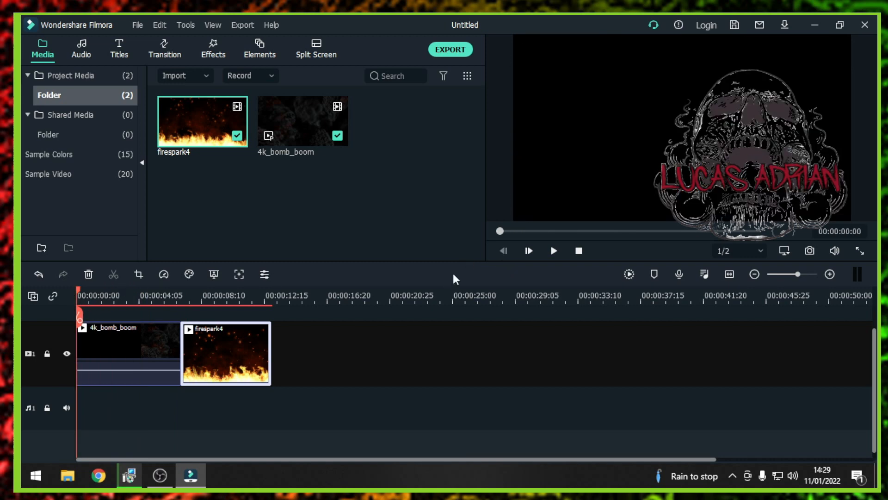
click(554, 251)
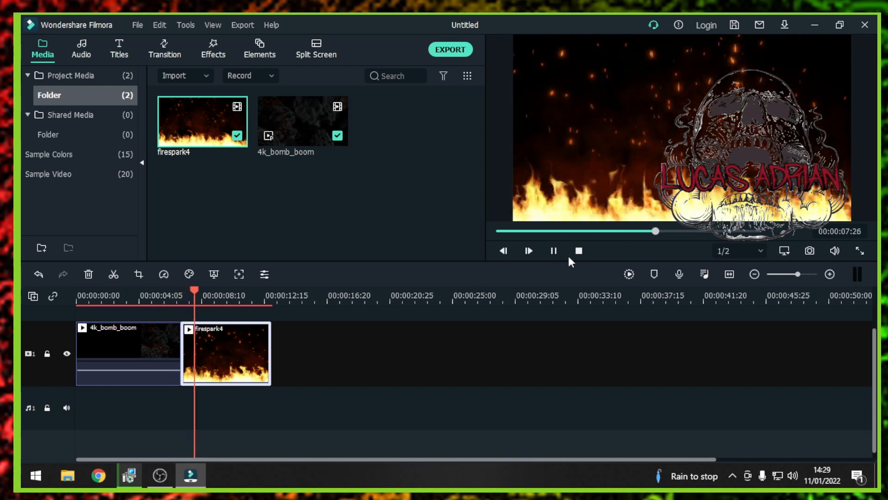
click(555, 254)
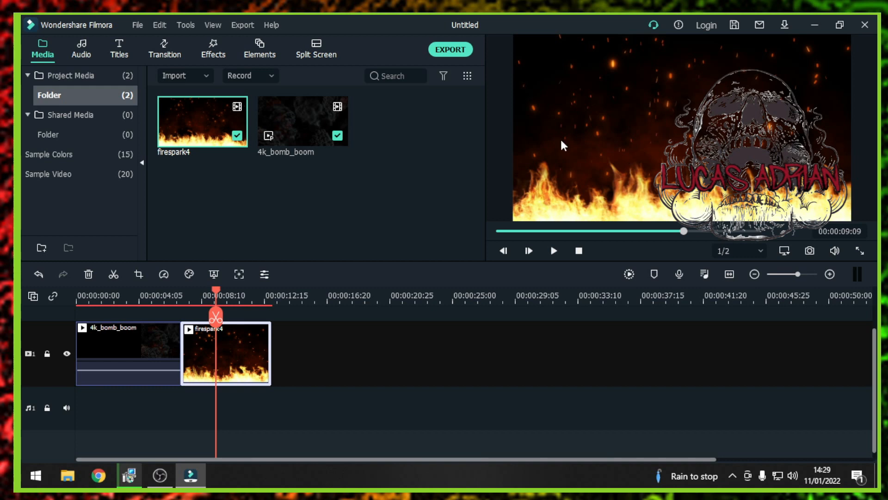
drag(215, 296, 129, 296)
scroll(413, 425, up, 1)
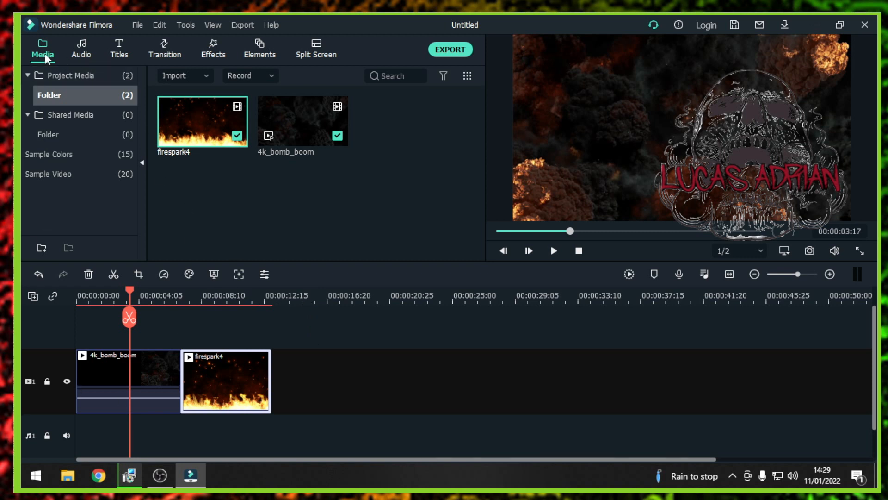
Step: Import the Lucas Logo design 2 image from the Lucas folder inside Filmora videos on the System Installs (G:) drive
click(173, 76)
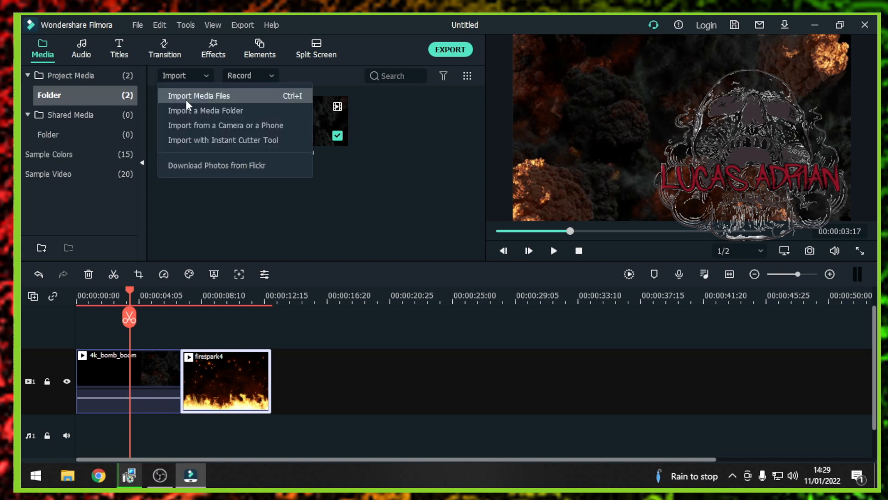
click(185, 97)
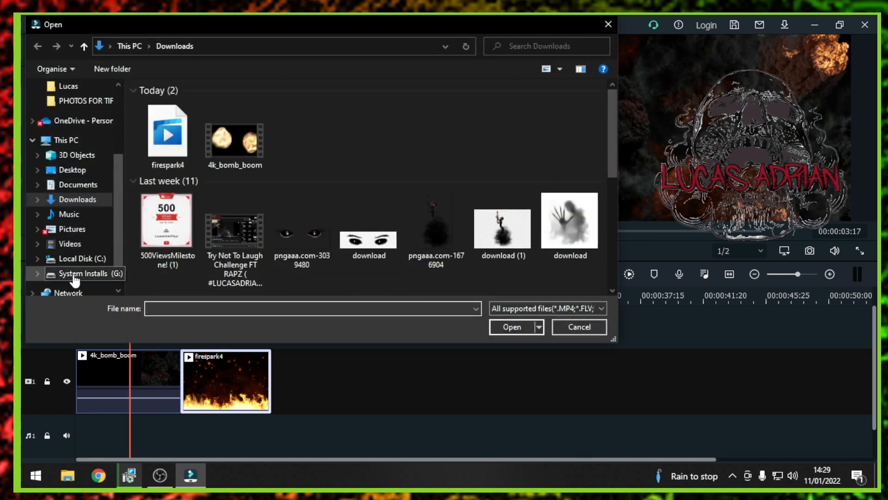
click(76, 274)
double_click(161, 103)
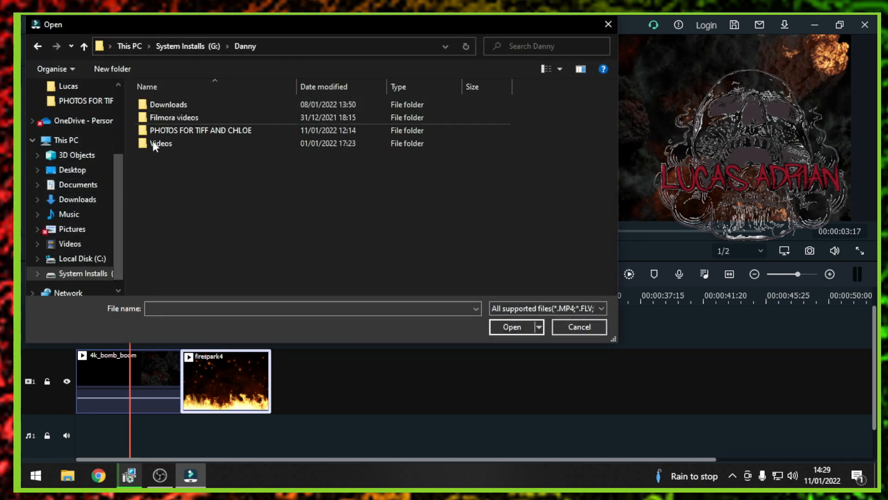
double_click(167, 118)
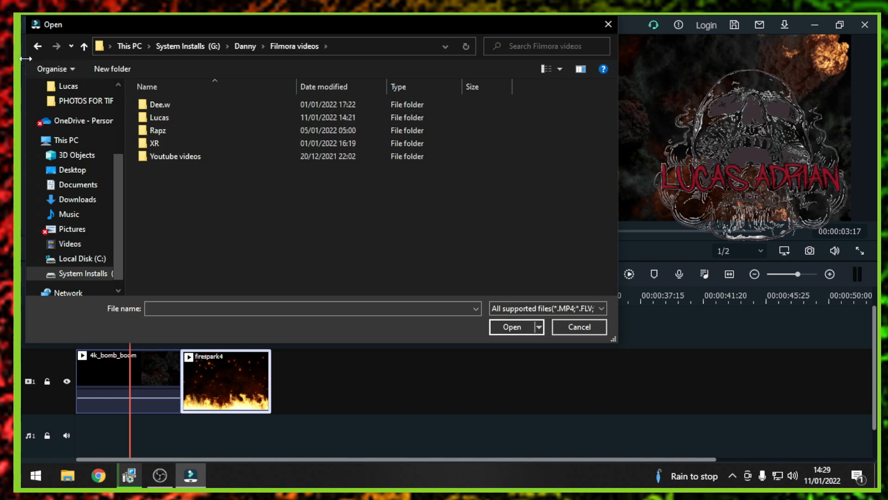
click(34, 47)
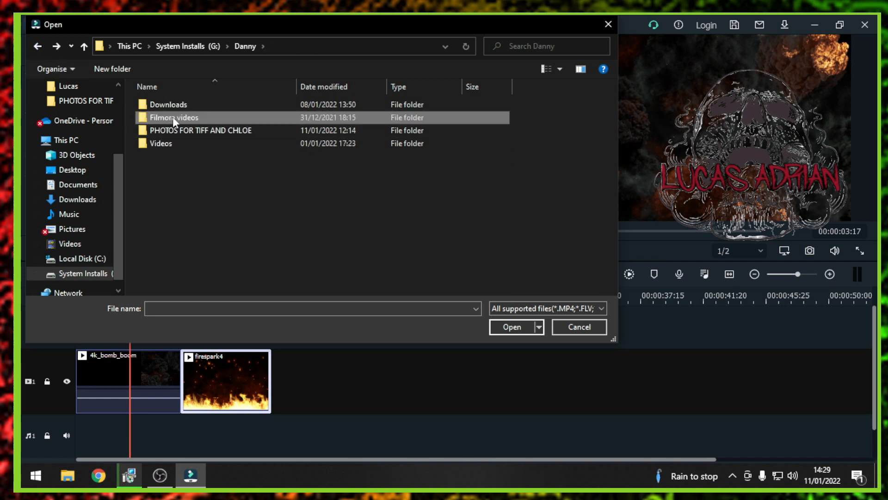
double_click(173, 119)
double_click(173, 120)
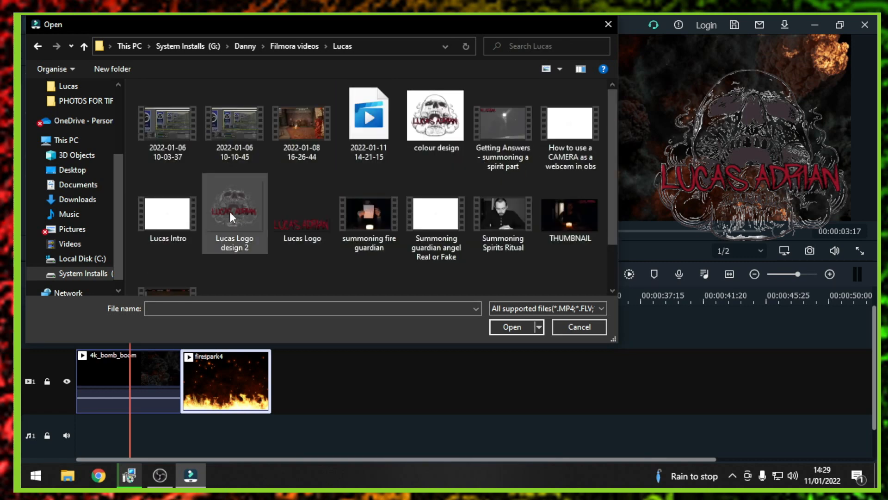
click(230, 212)
click(291, 213)
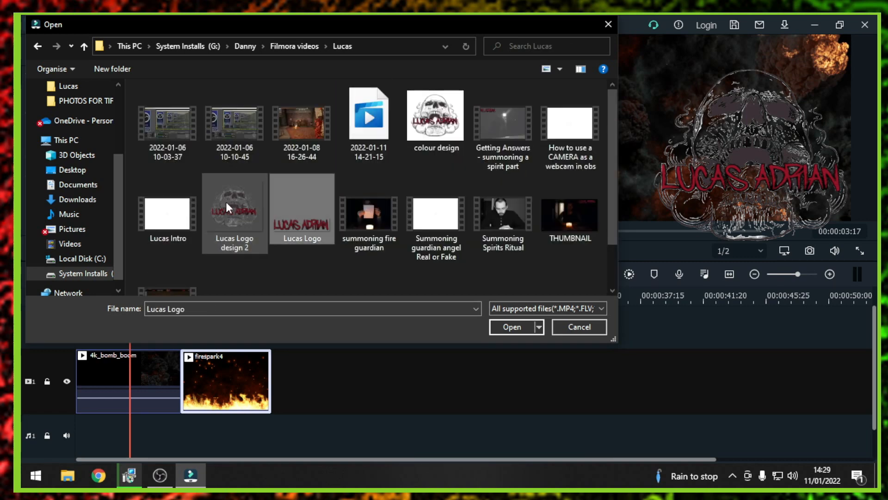
click(231, 204)
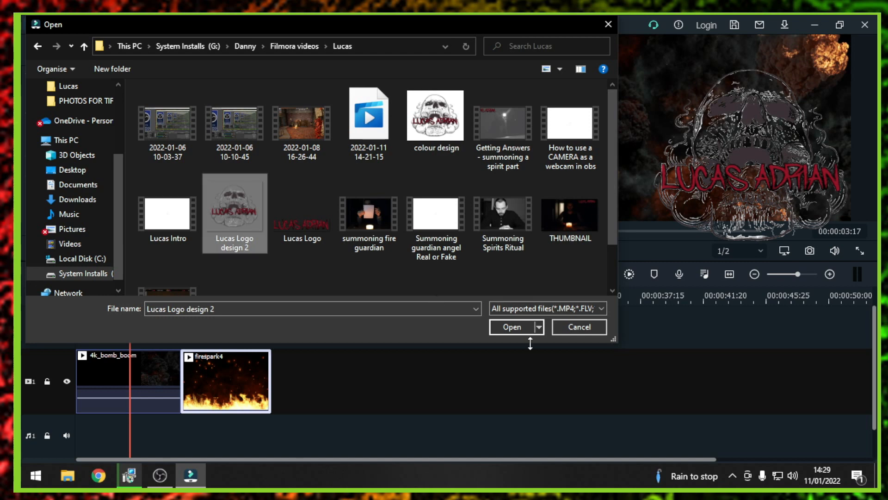
click(508, 325)
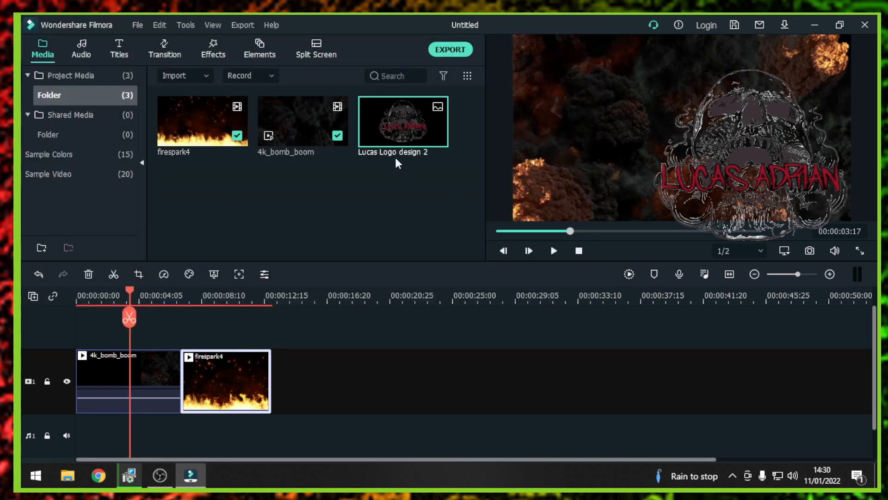
Step: Place Lucas Logo design 2 on a second video track above 4k_bomb_boom, starting at about 1 second, and move the playhead back near the start
drag(405, 123, 93, 334)
drag(129, 290, 76, 302)
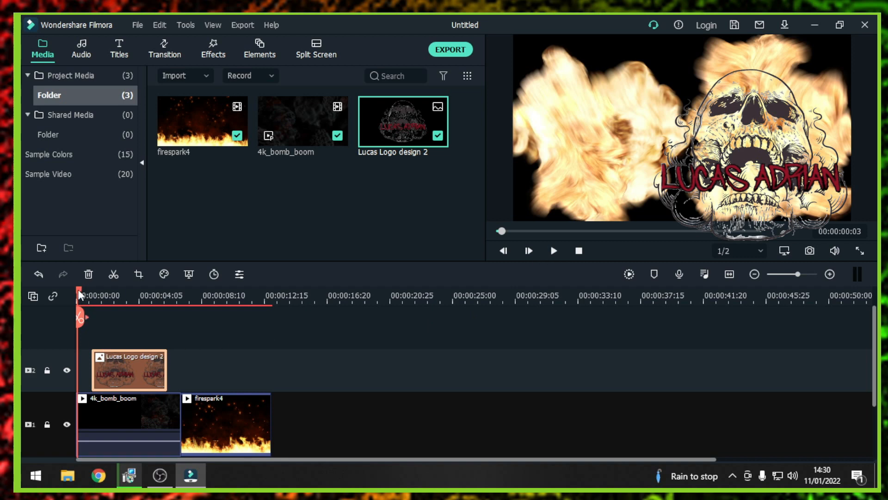
Step: Play the sequence briefly from the start and move the Lucas Logo design 2 clip back to begin at 00:00:00:10
mouse_move(80, 289)
mouse_down()
mouse_move(98, 295)
mouse_move(75, 293)
mouse_up()
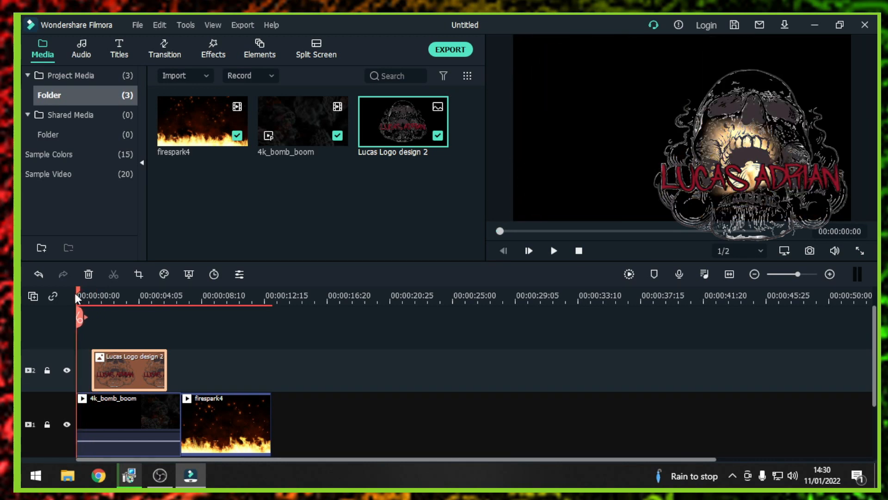
click(554, 253)
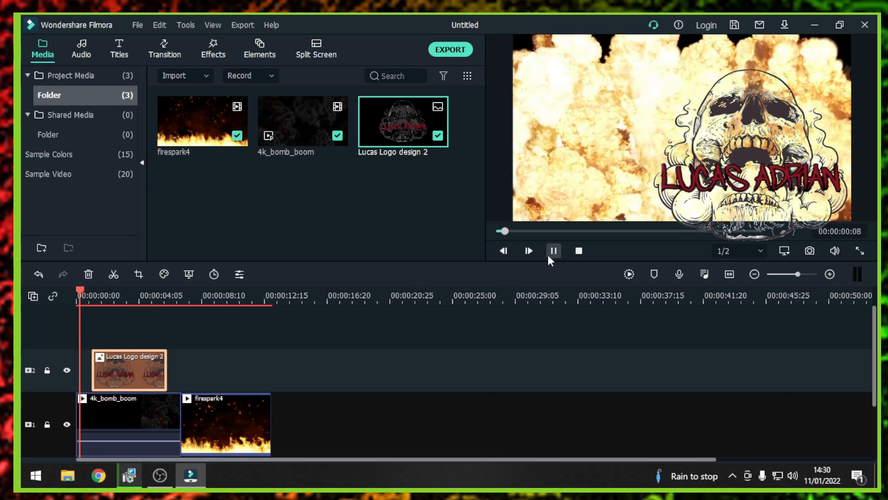
click(550, 254)
drag(123, 372, 112, 371)
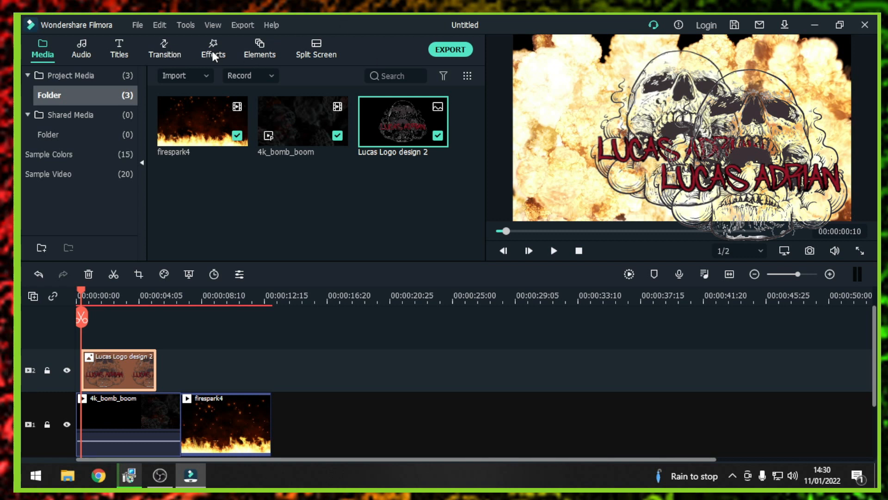
Step: Apply the Round Zoom Out transition from the Basic transitions to the beginning of the Lucas Logo design 2 clip
click(166, 43)
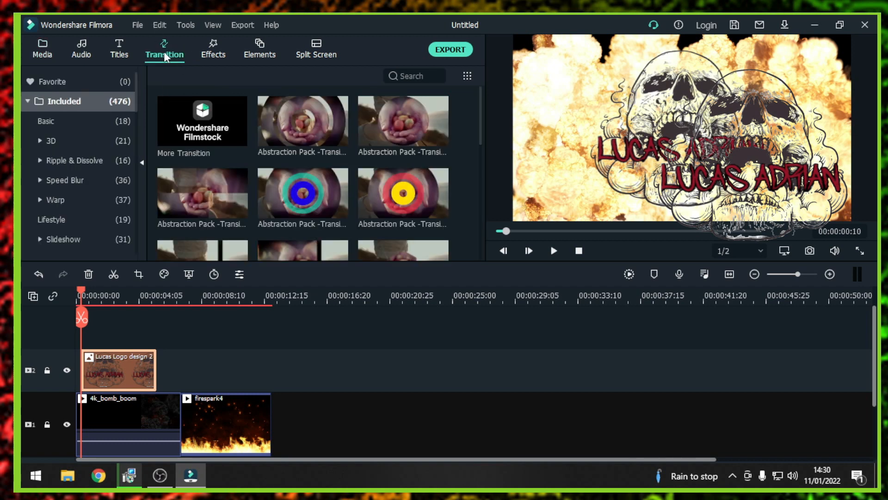
scroll(269, 209, down, 15)
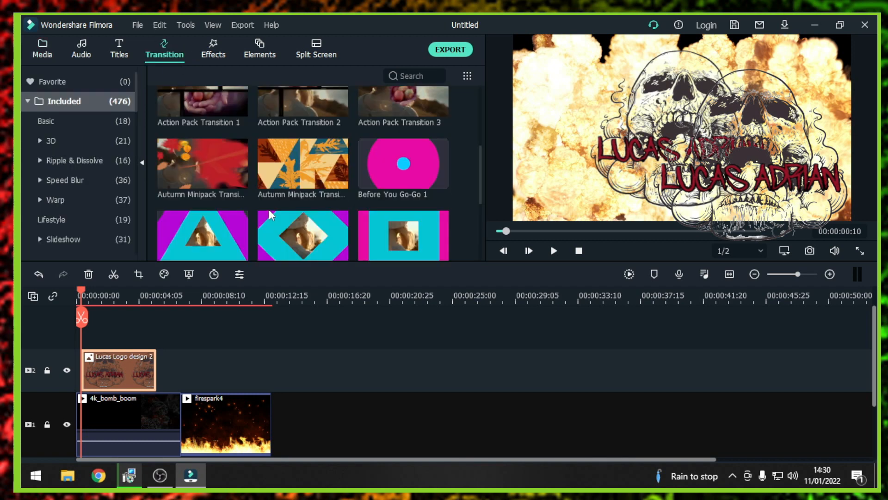
scroll(265, 209, down, 3)
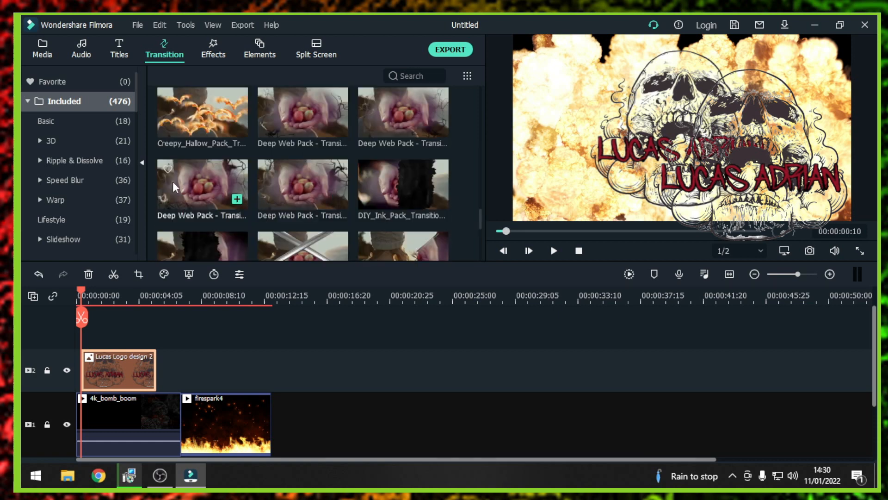
click(50, 121)
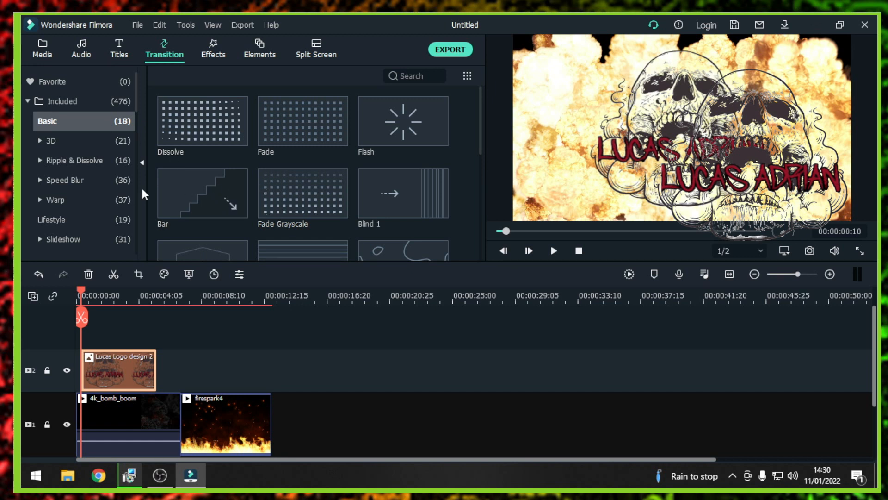
scroll(268, 190, down, 3)
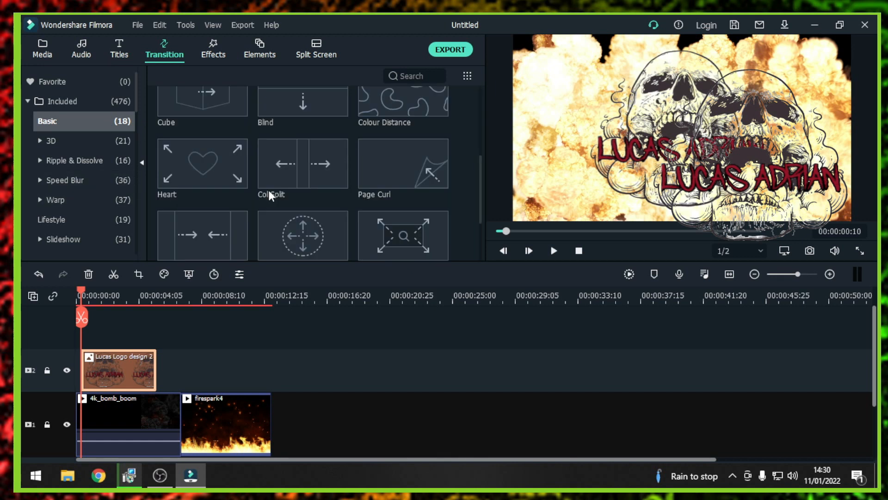
scroll(268, 190, down, 2)
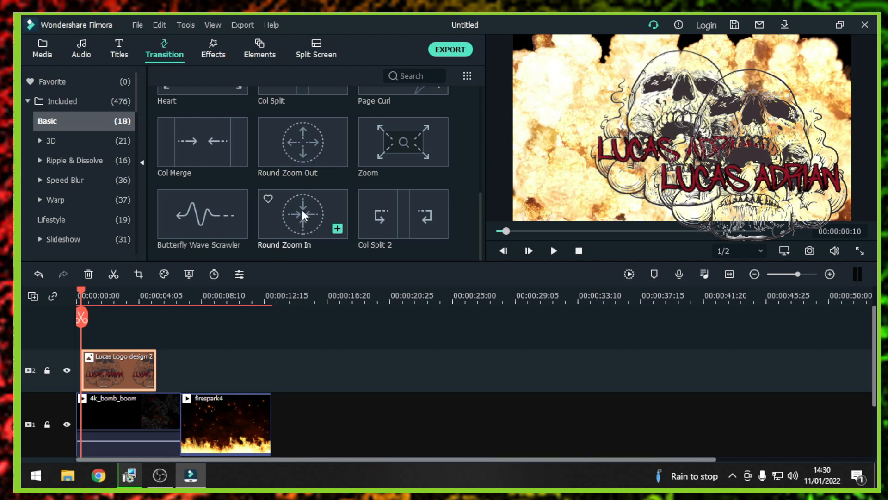
drag(302, 145, 87, 362)
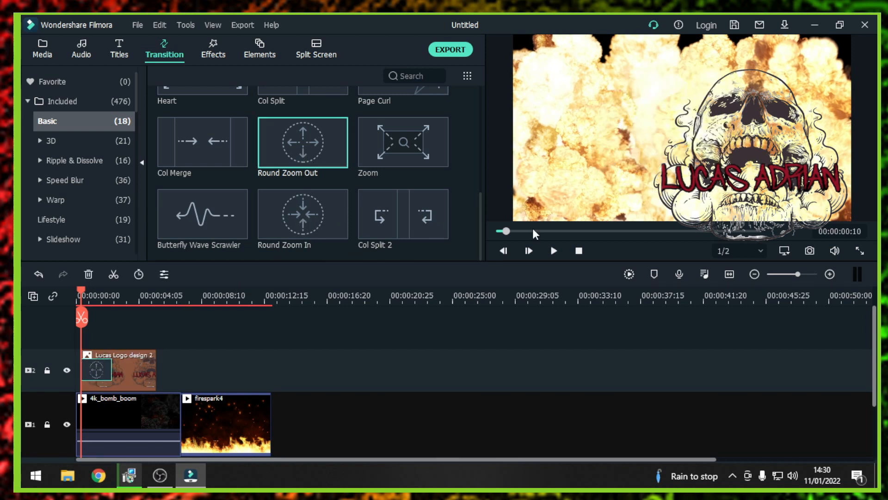
Step: Preview the logo transition, move the Lucas Logo design 2 clip to the very start of its track, and return the playhead to 00:00:00:00
click(557, 255)
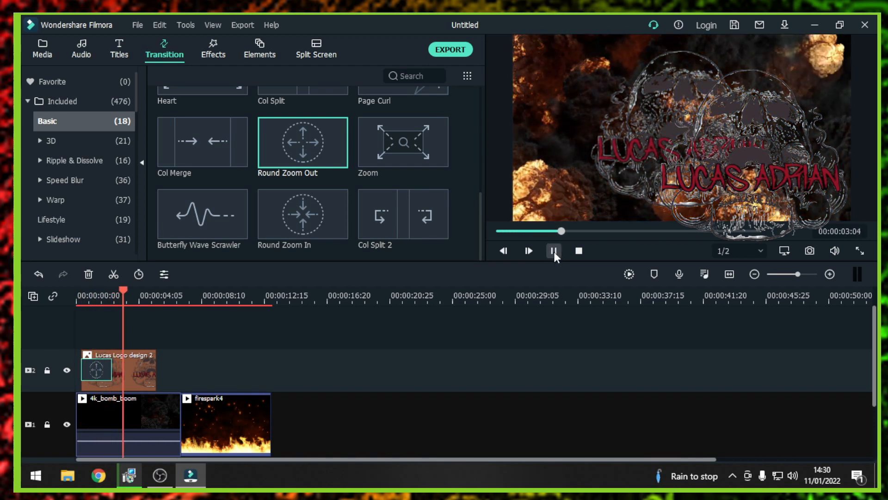
click(558, 255)
drag(118, 359, 113, 359)
drag(125, 294, 44, 293)
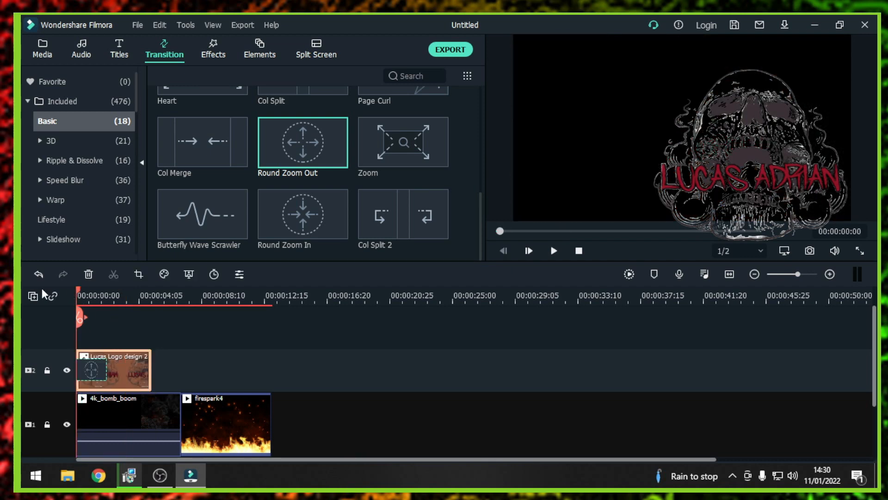
Step: Play the sequence up to 00:00:07:00 and extend the end of the logo clip to about 6.5 seconds on the timeline
click(554, 251)
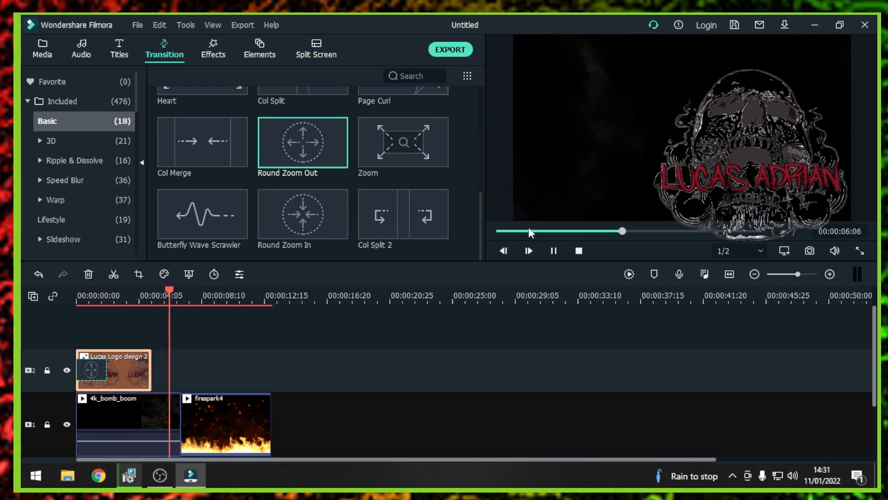
click(554, 251)
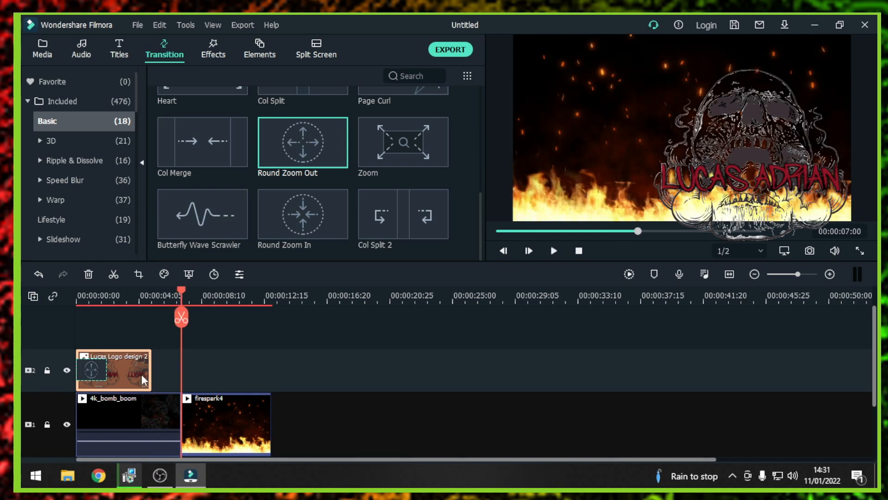
drag(150, 371, 175, 373)
click(313, 379)
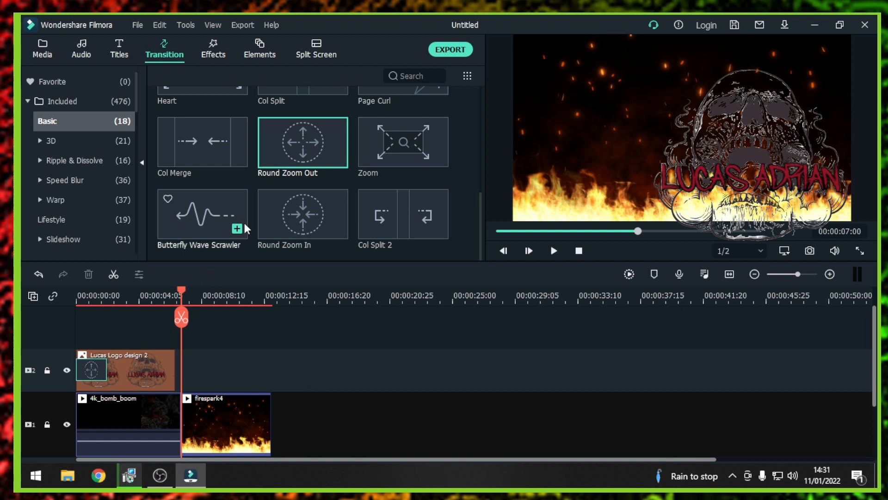
Step: Apply the Basic Fade transition to the end of the logo clip and play the sequence from the start into firespark4
scroll(287, 194, up, 3)
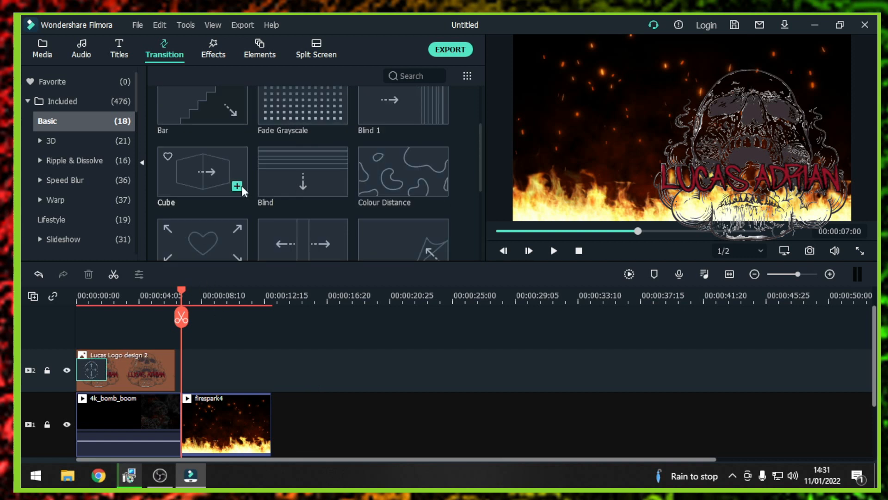
scroll(273, 178, up, 2)
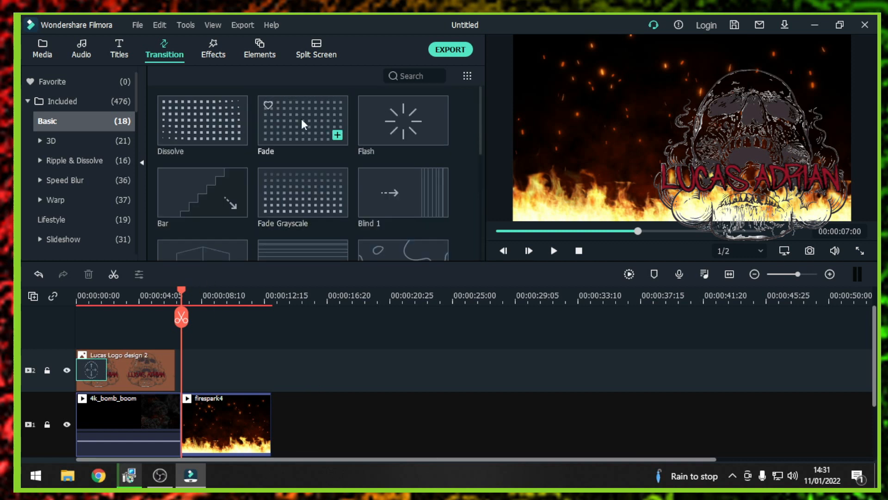
drag(301, 119, 162, 370)
drag(184, 295, 78, 316)
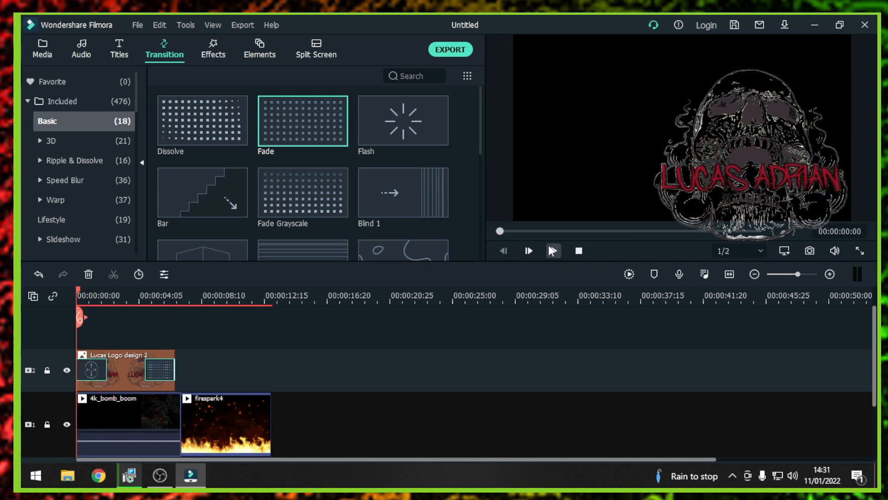
click(552, 251)
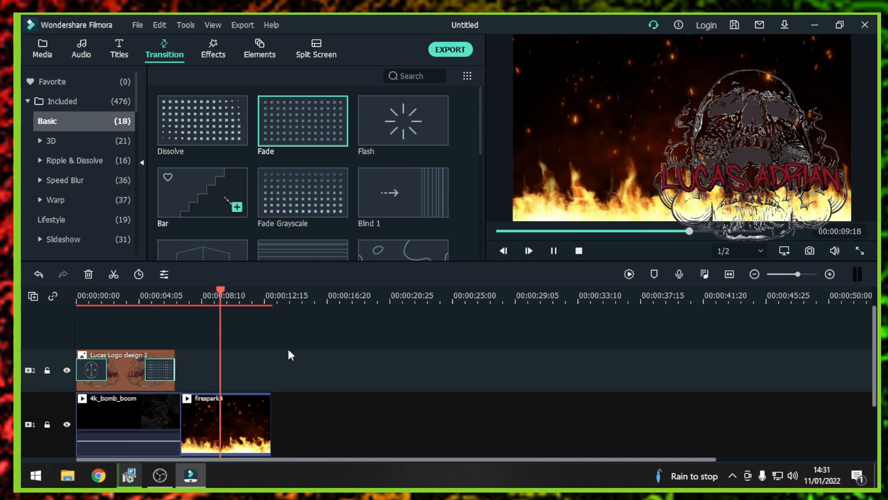
click(554, 251)
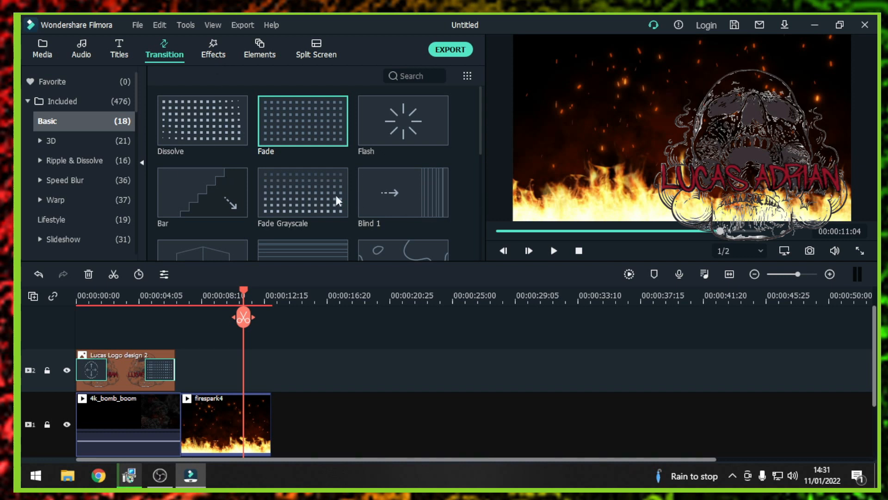
Step: Browse the Basic, 3D, Ripple & Dissolve and Speed Blur transitions for one to use between the two video clips
scroll(282, 201, down, 3)
scroll(291, 208, down, 2)
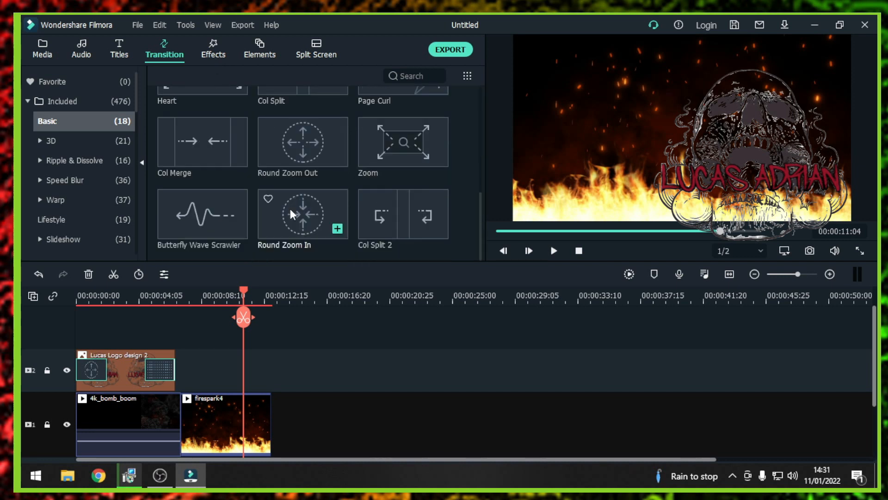
scroll(290, 209, up, 2)
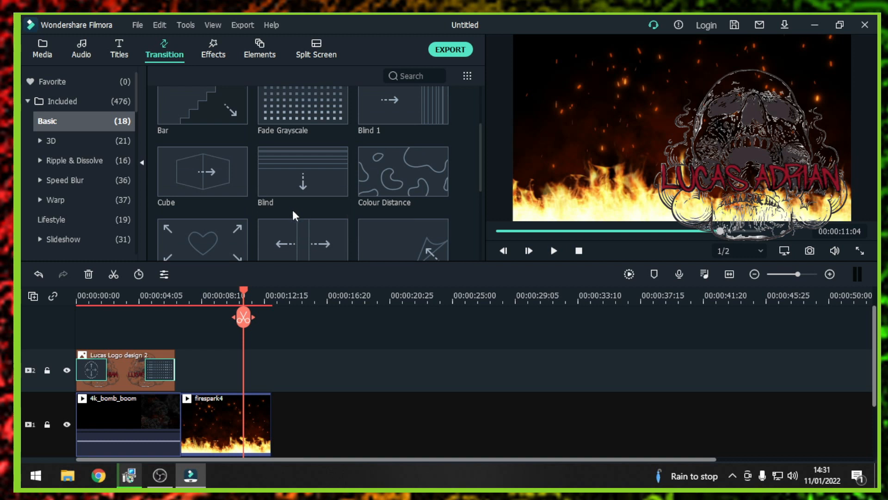
scroll(292, 209, up, 1)
mouse_move(289, 206)
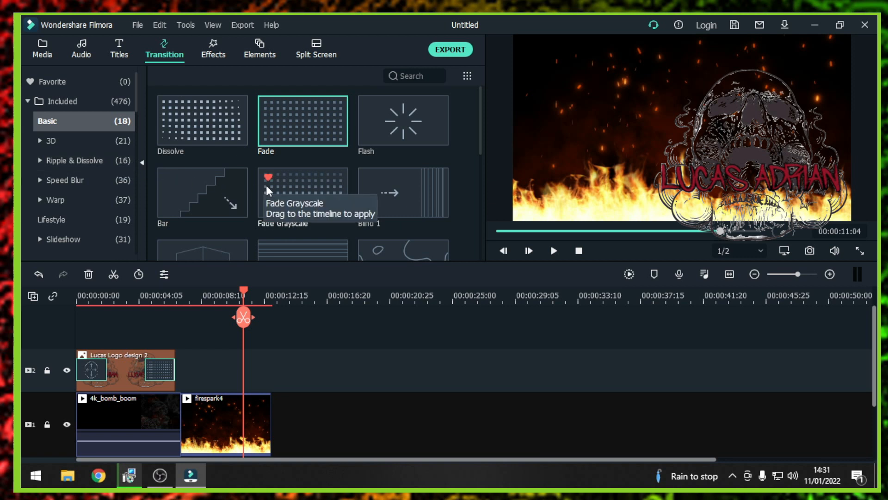
scroll(266, 185, down, 2)
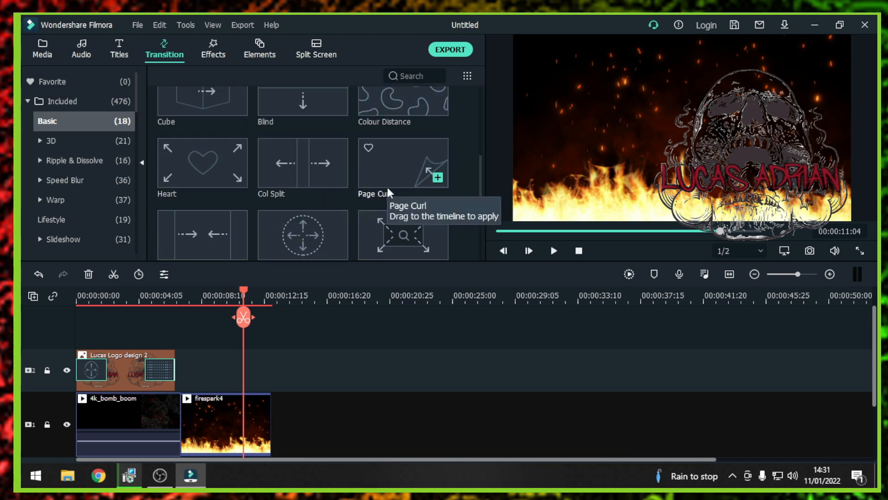
scroll(365, 208, down, 1)
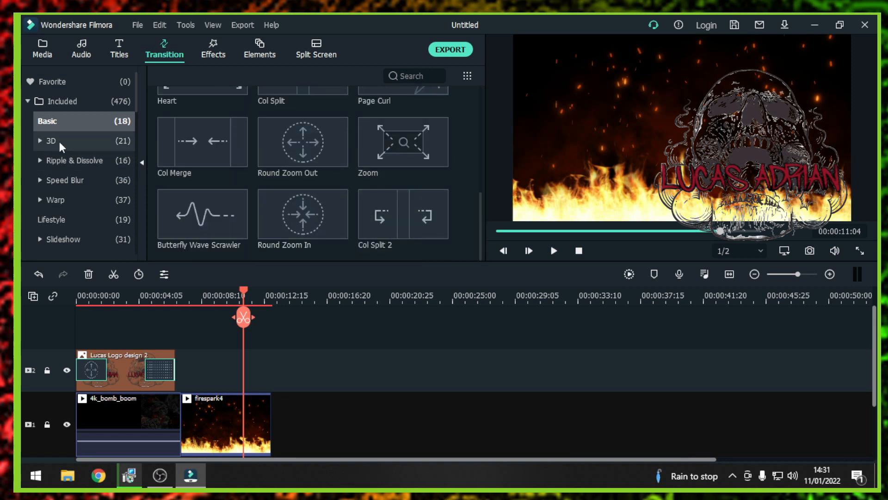
click(44, 139)
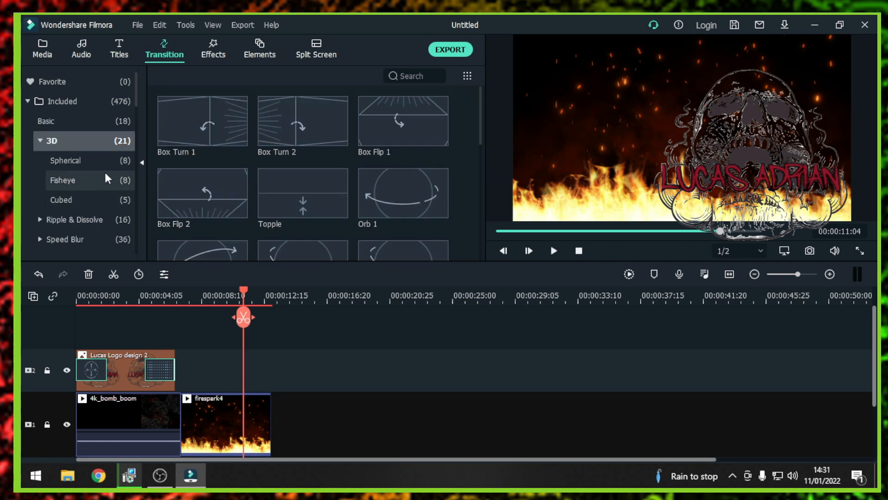
click(75, 218)
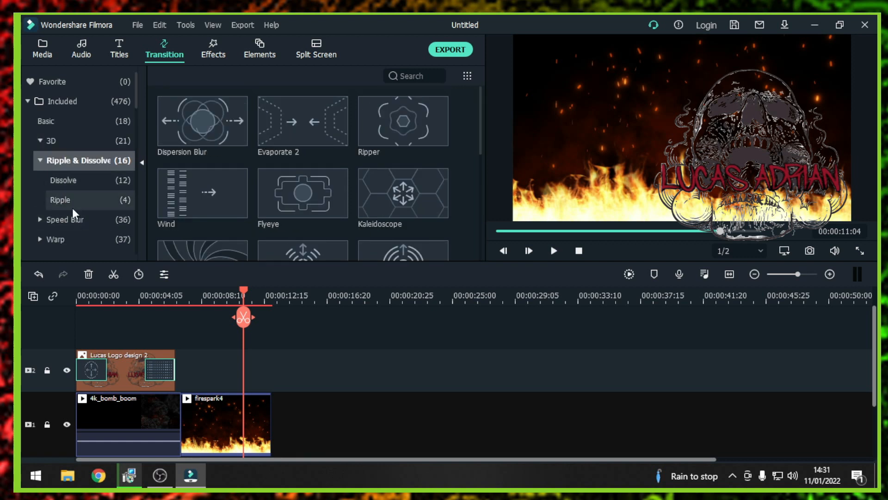
click(73, 220)
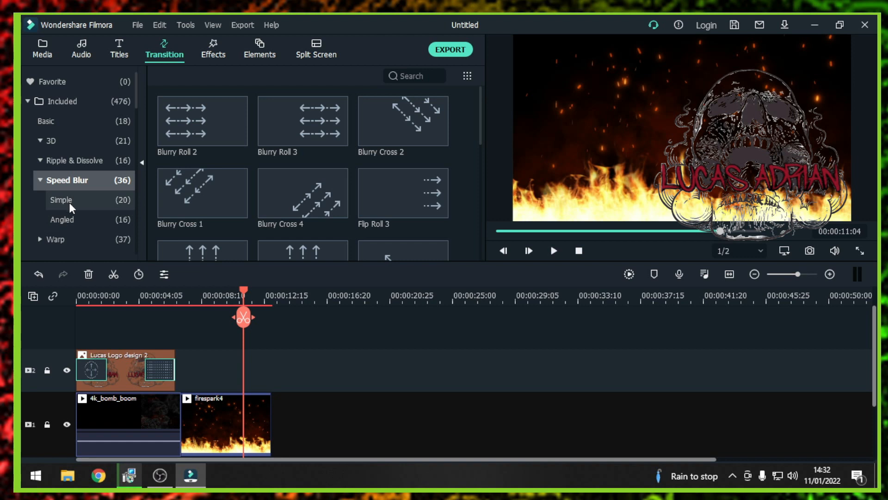
click(71, 220)
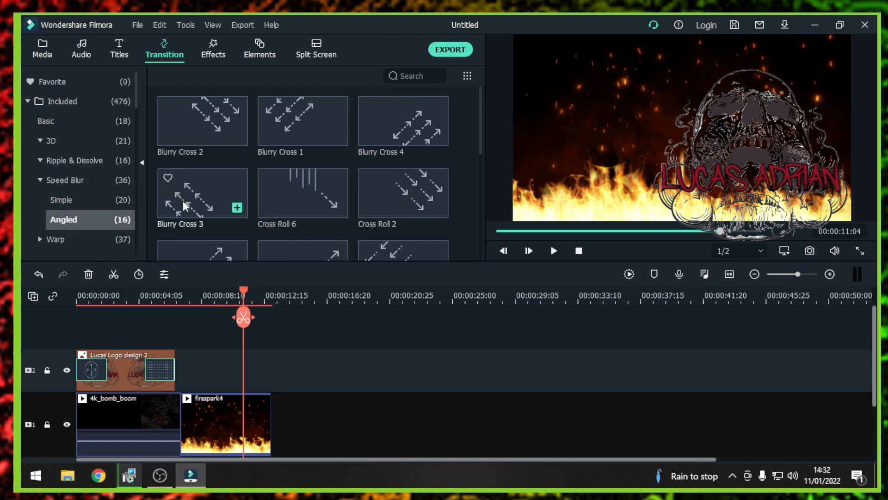
scroll(46, 227, down, 3)
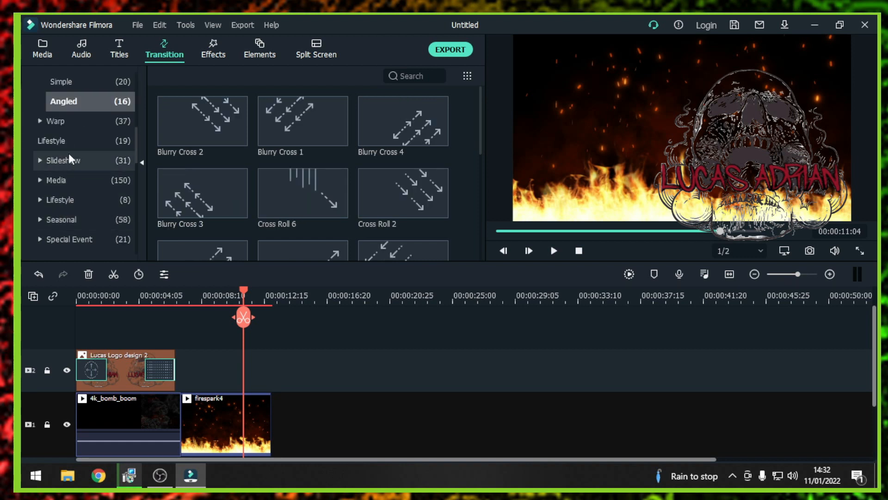
Step: Apply the Morph transition from the Warp category between 4k_bomb_boom and firespark4, and play the sequence from 00:00:05:13
click(60, 124)
click(71, 100)
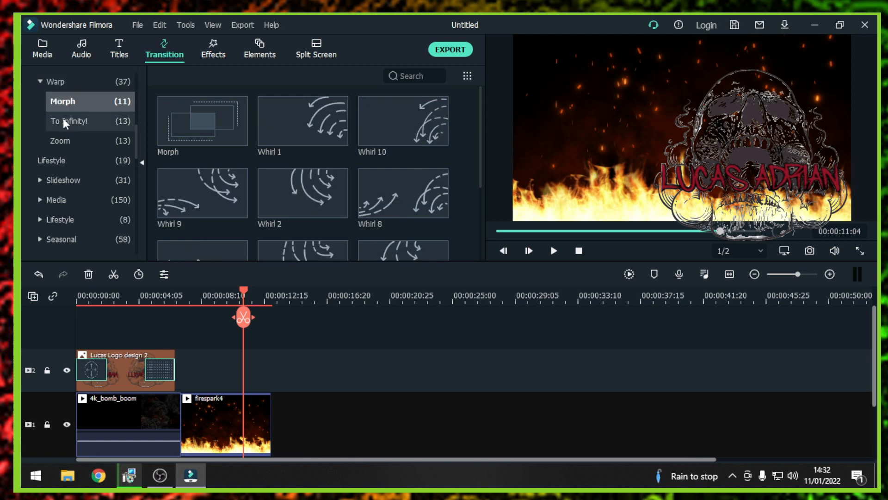
mouse_move(192, 124)
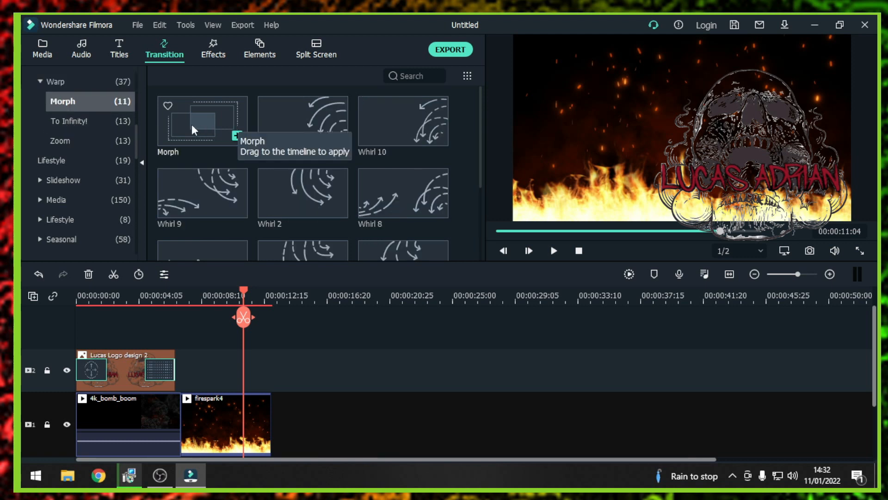
drag(199, 119, 180, 422)
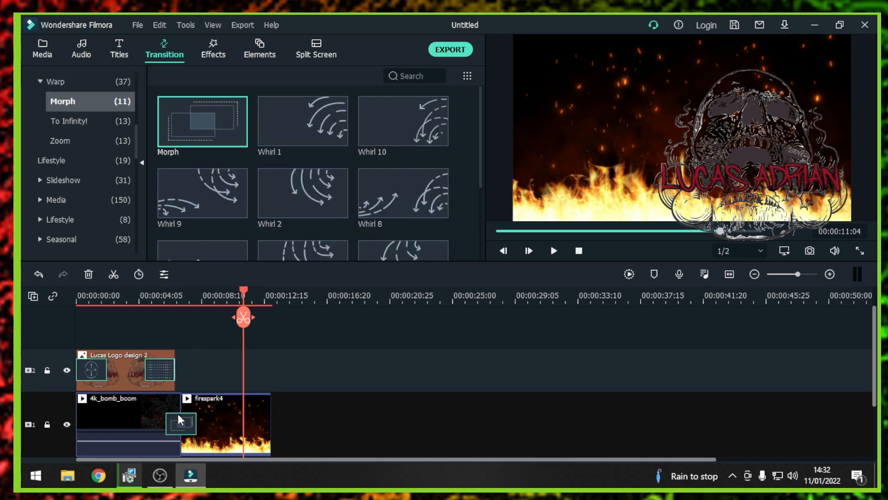
drag(245, 295, 159, 300)
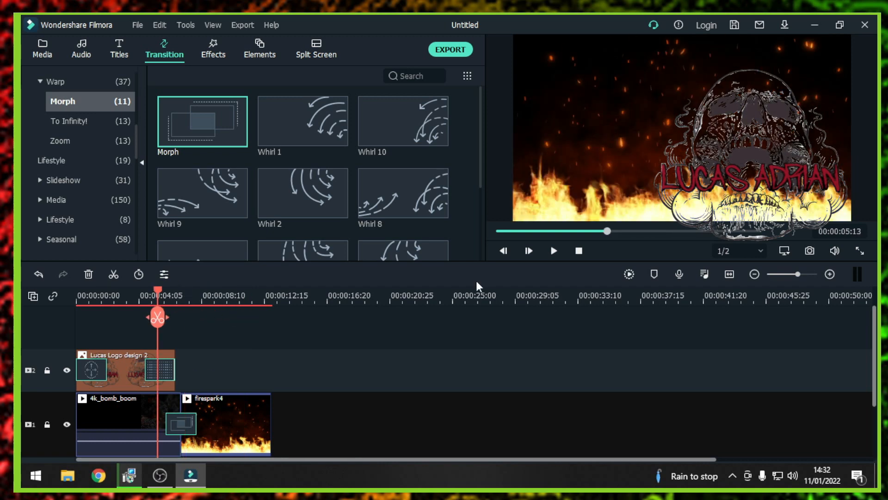
click(553, 251)
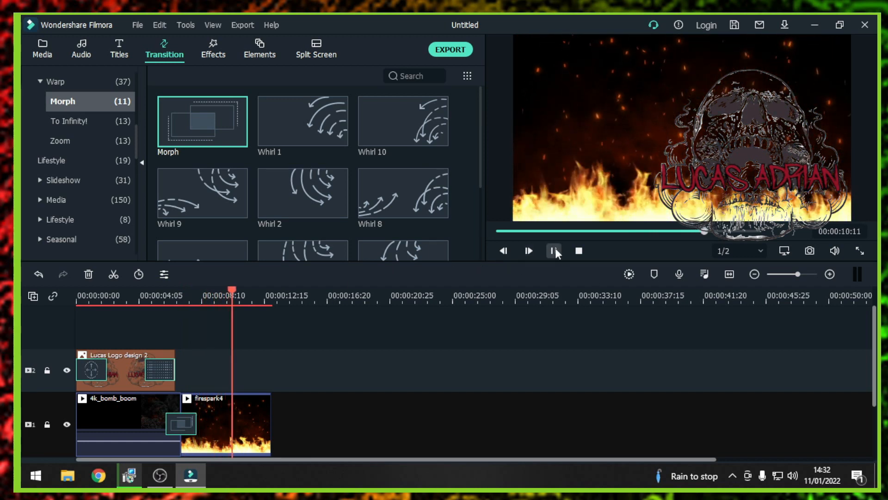
Step: Play the whole sequence from the start to about 00:00:10:10 to check the Morph transition between the two clips
click(554, 251)
drag(238, 298, 78, 299)
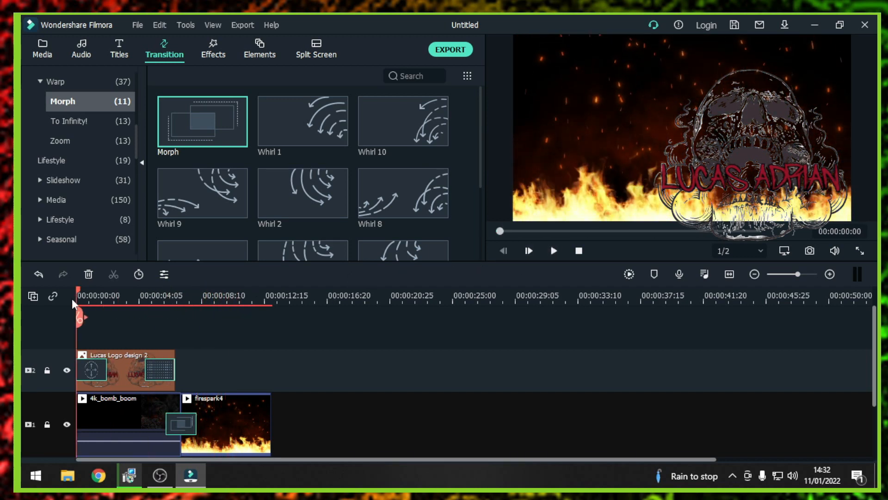
click(554, 252)
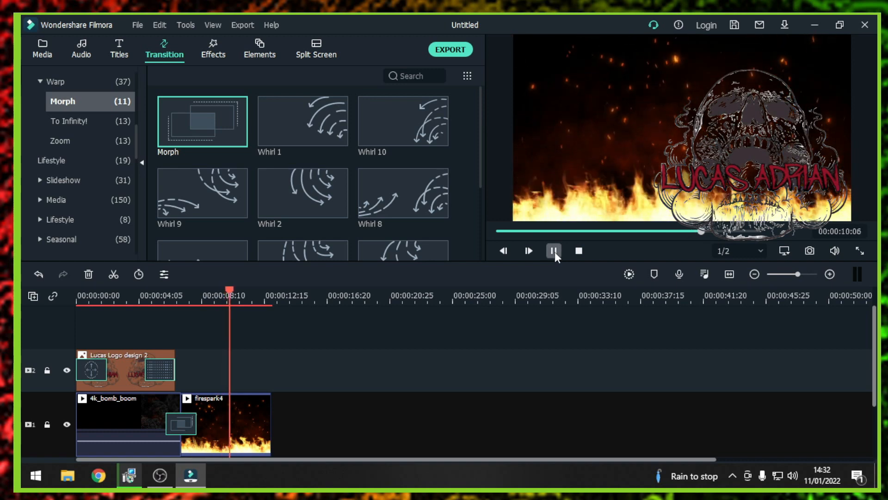
click(554, 251)
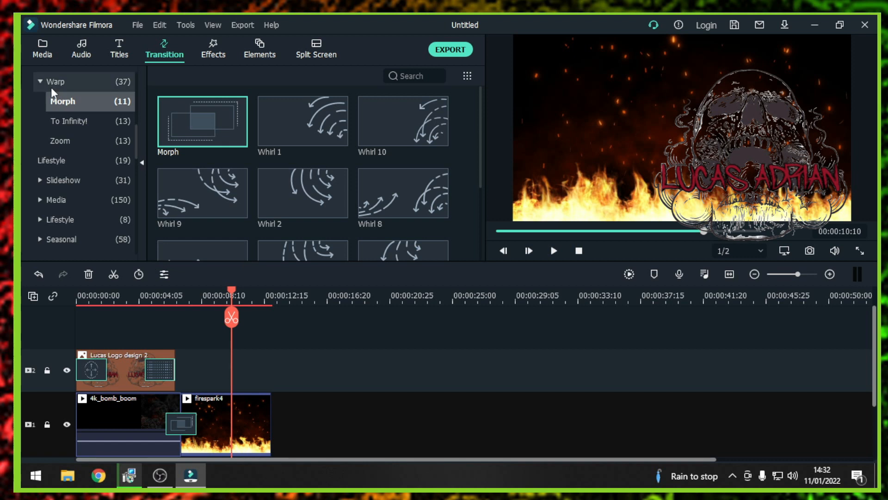
Step: Browse the Lower 3rds title templates for one to use over the firespark4 clip
click(116, 47)
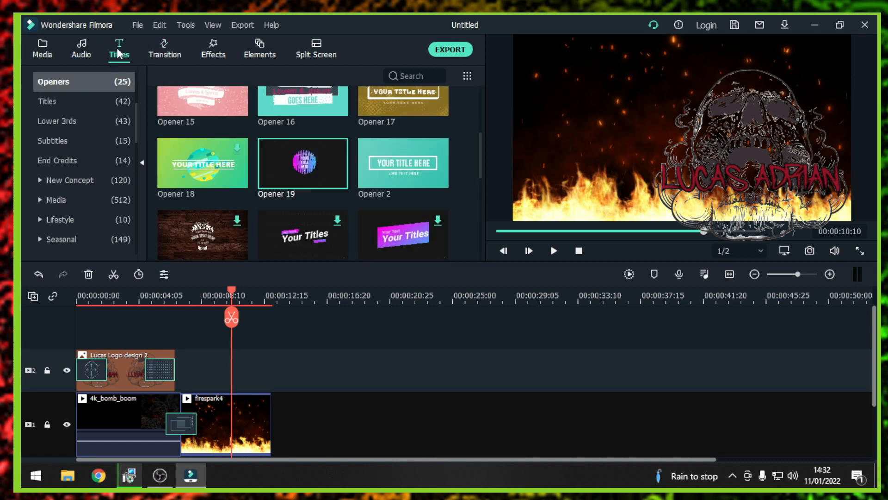
scroll(82, 185, up, 2)
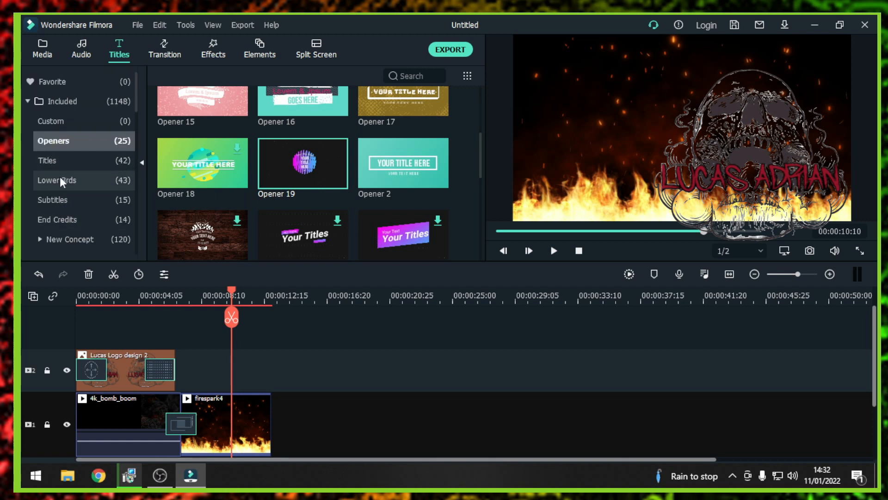
click(63, 199)
click(63, 179)
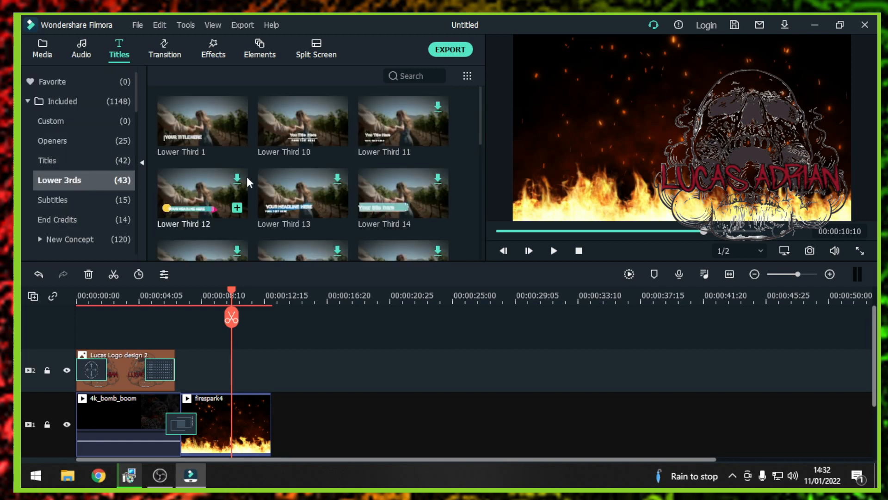
scroll(268, 184, down, 10)
scroll(321, 190, down, 6)
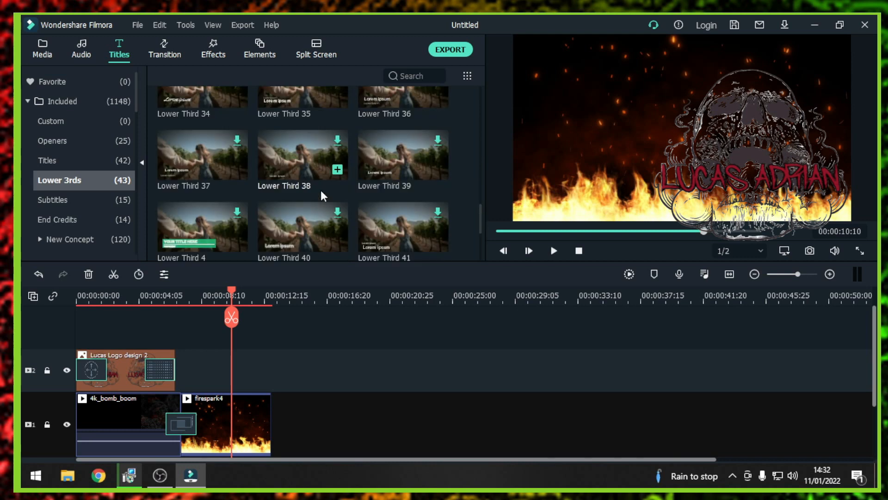
scroll(218, 212, up, 10)
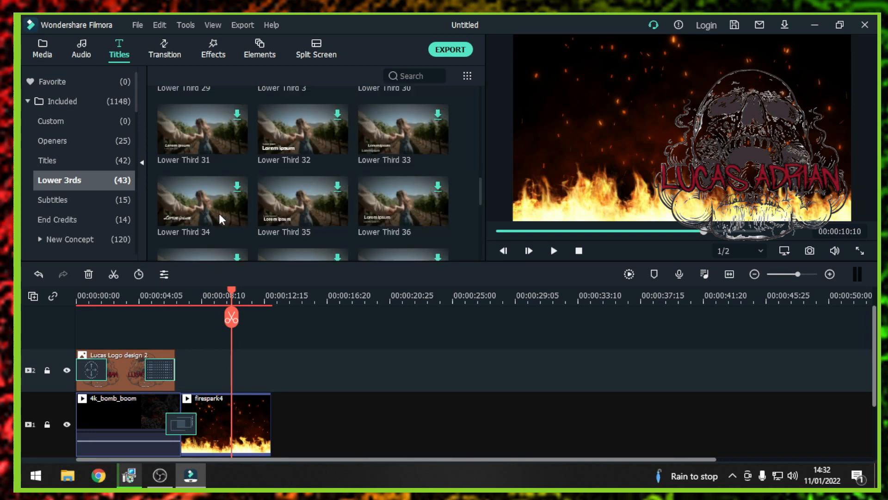
scroll(220, 214, down, 6)
scroll(220, 214, up, 5)
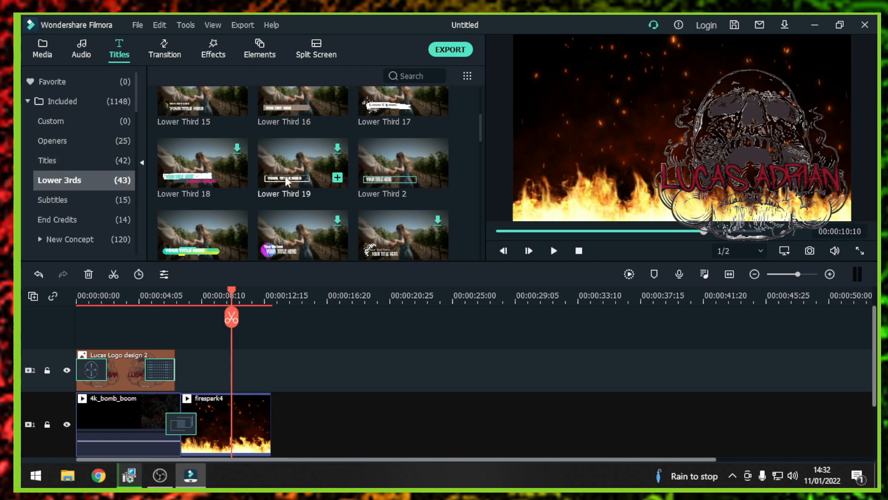
scroll(285, 176, down, 5)
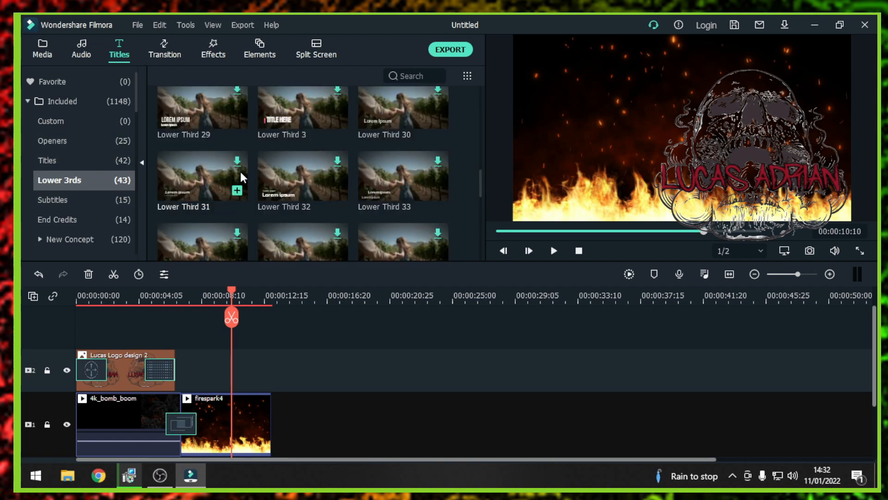
Step: Add the Lower Third 29 title on track 2 above the start of firespark4 and show the frame at 00:00:09:11
click(190, 110)
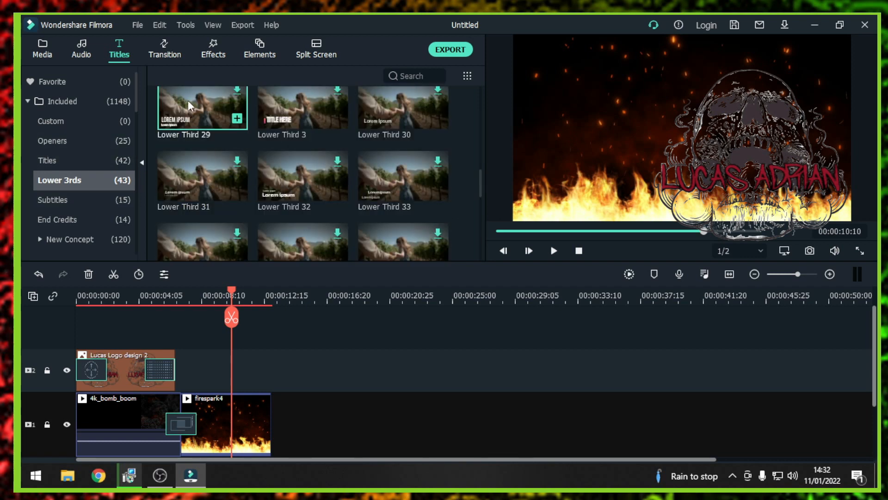
drag(188, 100, 190, 369)
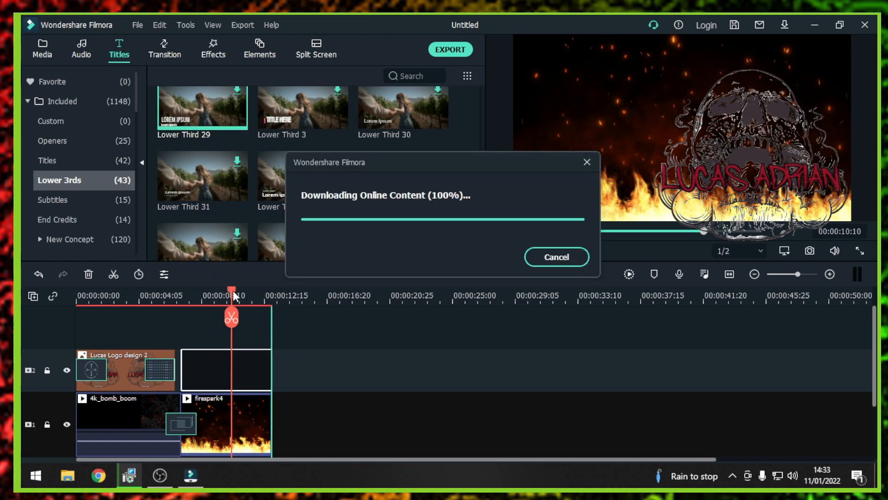
mouse_move(234, 295)
mouse_down()
mouse_move(182, 296)
mouse_move(200, 309)
mouse_move(165, 308)
mouse_move(217, 297)
mouse_up()
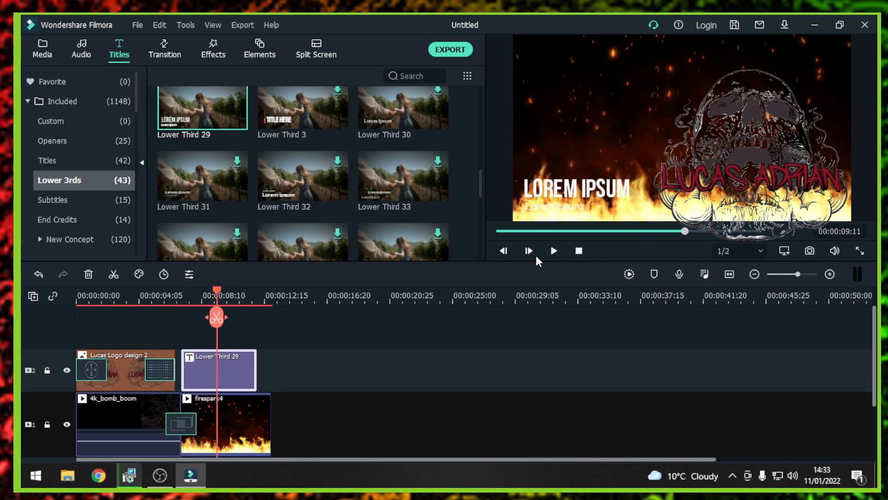
Step: Move the large LOREM IPSUM text from the lower corner to the middle of the frame and enlarge its text box
drag(564, 203, 664, 138)
click(625, 160)
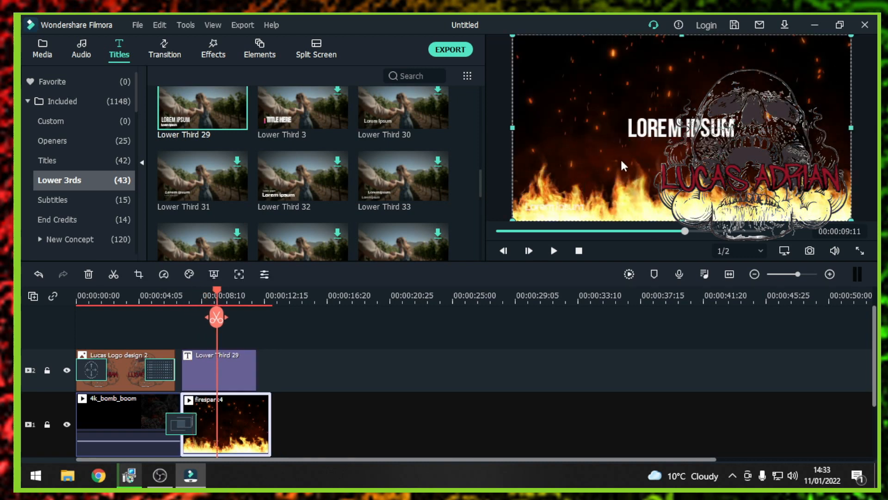
click(643, 126)
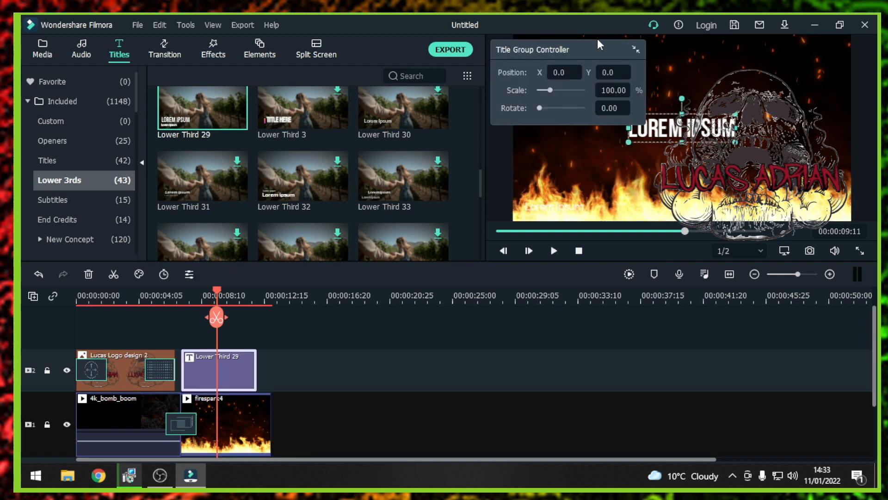
drag(601, 45, 486, 45)
drag(625, 113, 560, 88)
drag(739, 94, 791, 81)
mouse_move(676, 143)
mouse_down()
mouse_move(676, 157)
mouse_move(666, 133)
mouse_up()
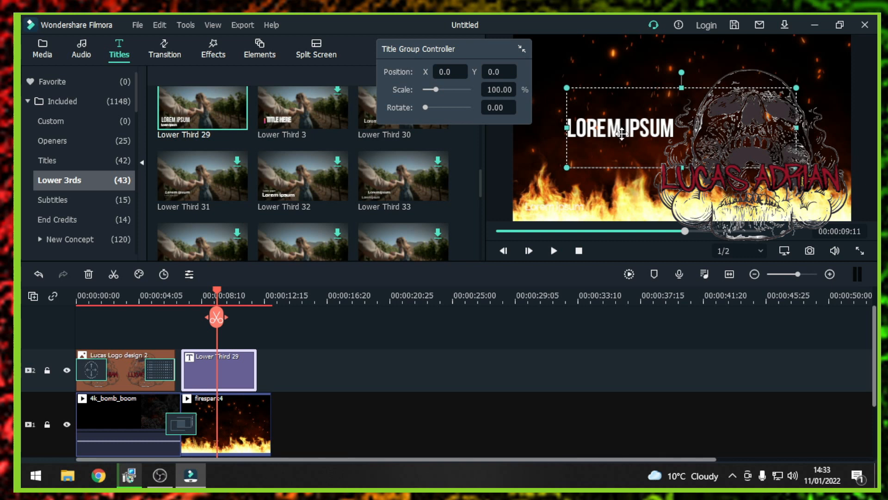
Step: Open the title in Advanced Text Edit and delete the smaller Lorem ipsum text in Raleway Light
double_click(621, 128)
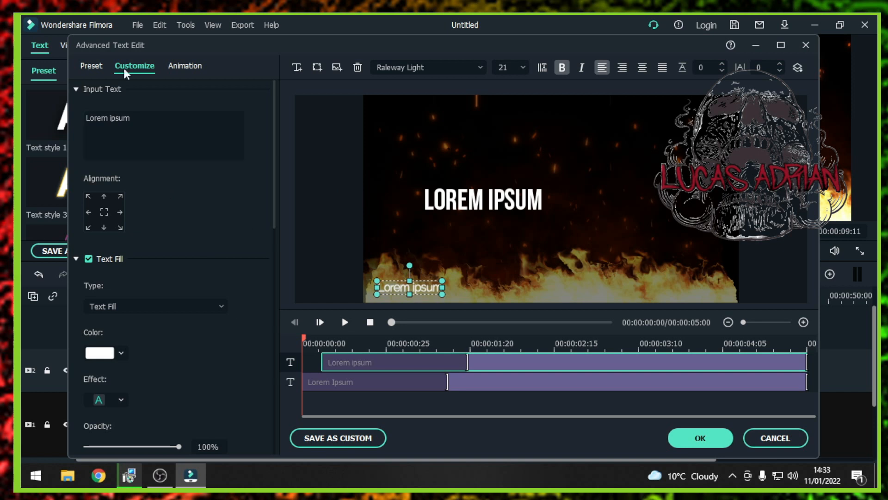
click(194, 72)
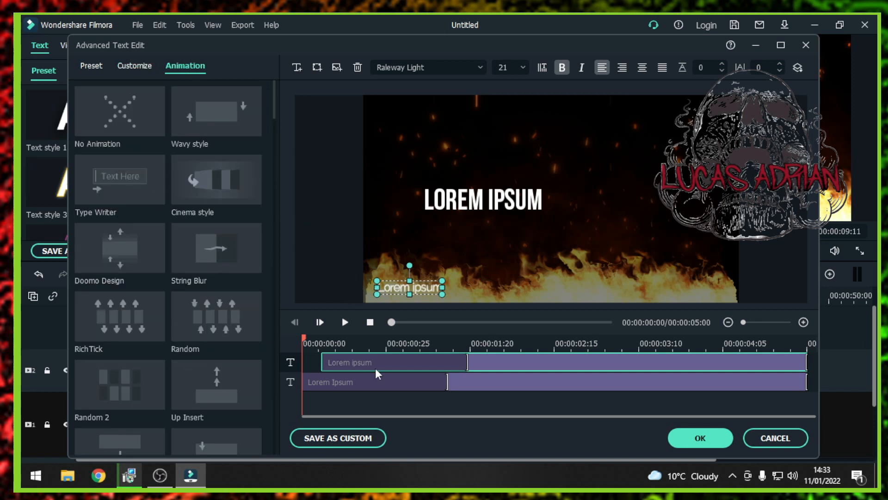
click(355, 383)
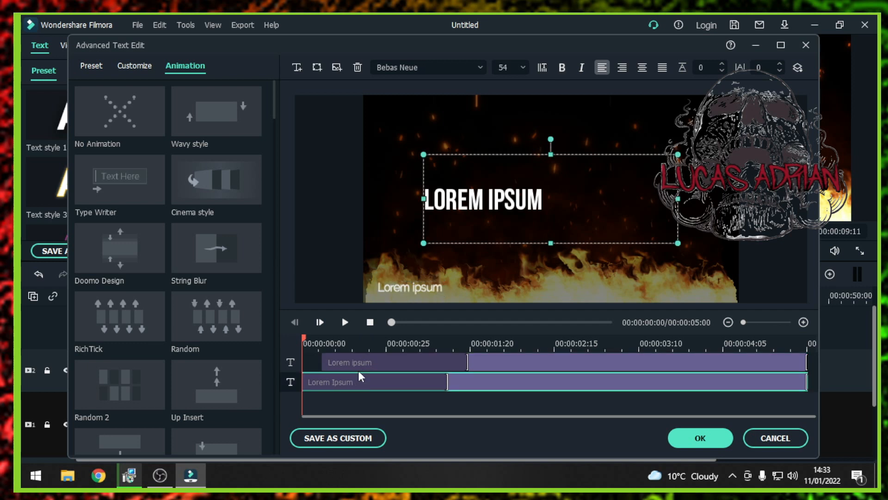
click(370, 361)
key(Delete)
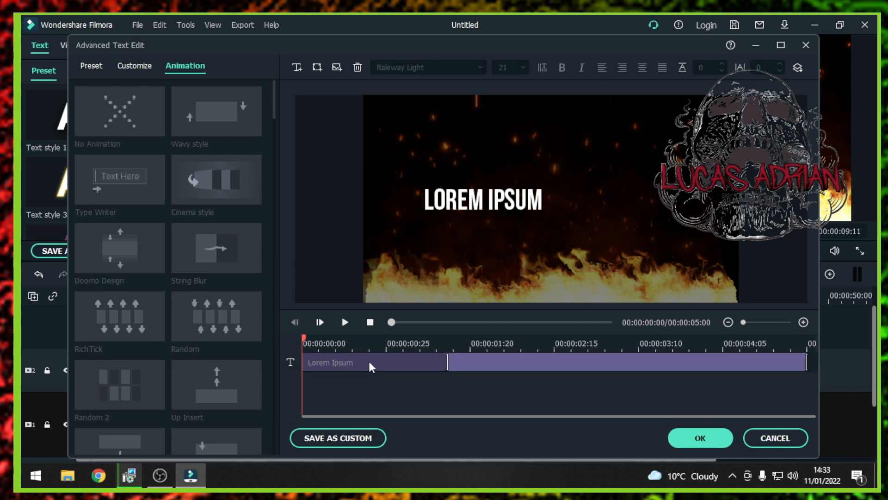
Step: Replace the remaining Lorem Ipsum text with "Presents" followed by a line break
click(473, 207)
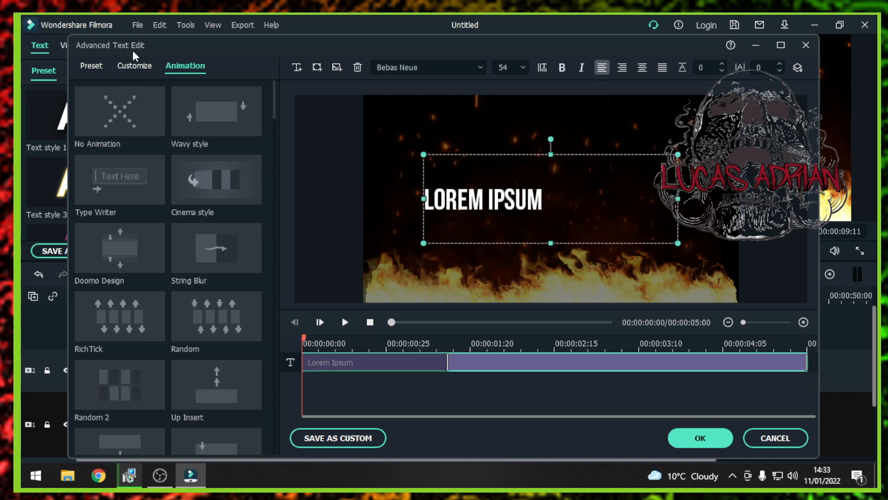
click(131, 73)
drag(156, 126, 78, 115)
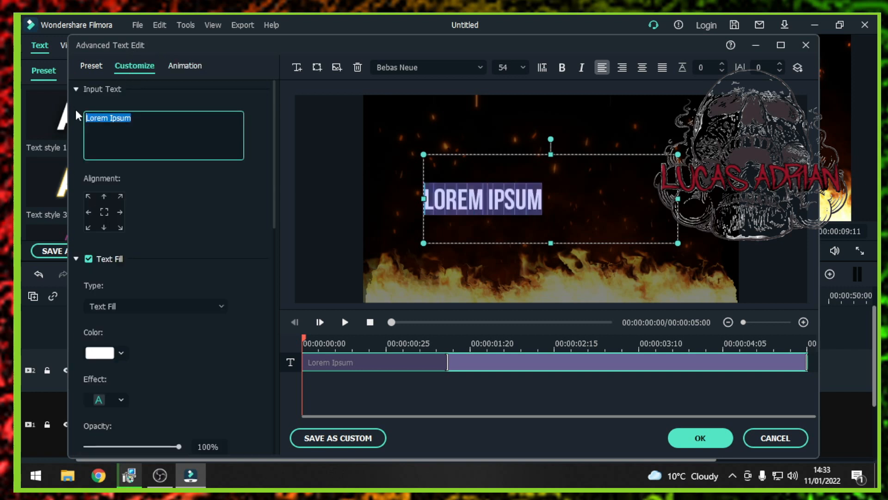
text(Pre)
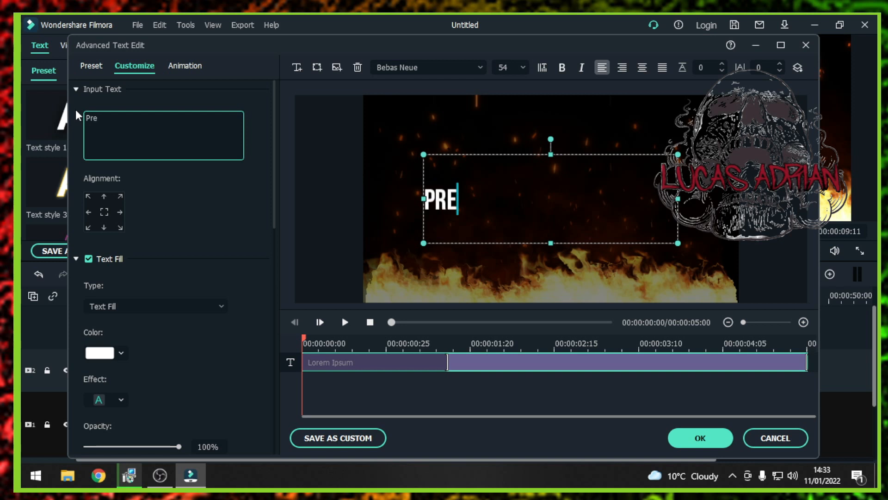
text(sents)
key(Return)
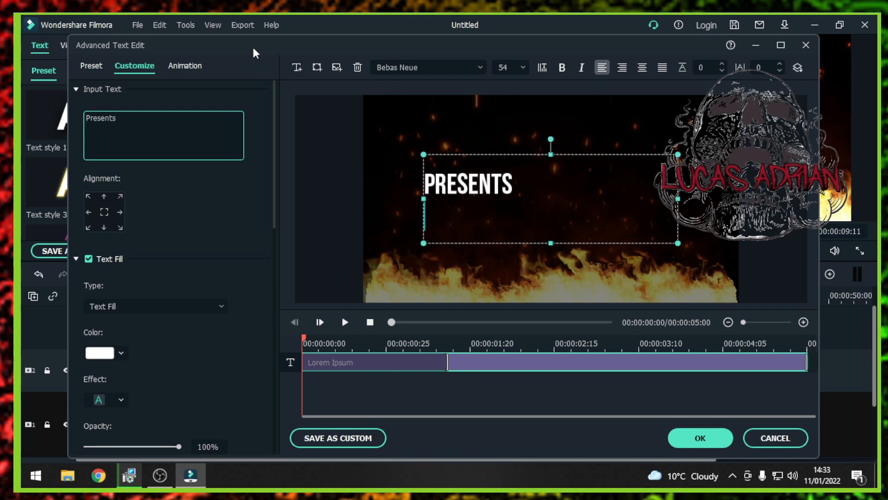
Step: Centre-align the Presents text and play the title preview
click(622, 68)
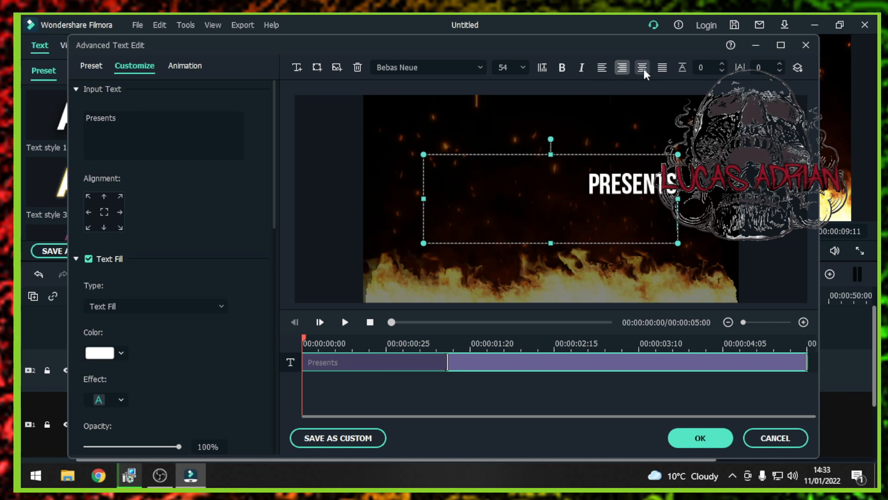
click(643, 68)
key(space)
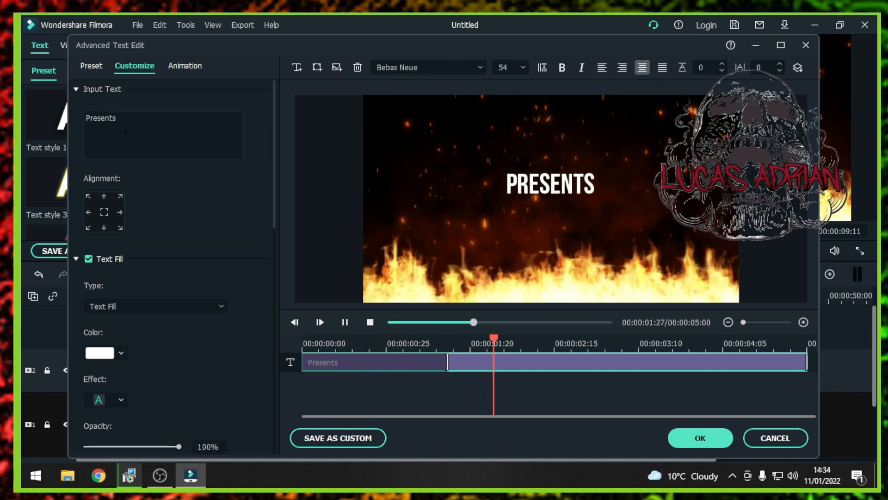
Step: Add "7 days to die" as the second line of the title and preview the frame at 00:00:02:03
click(131, 129)
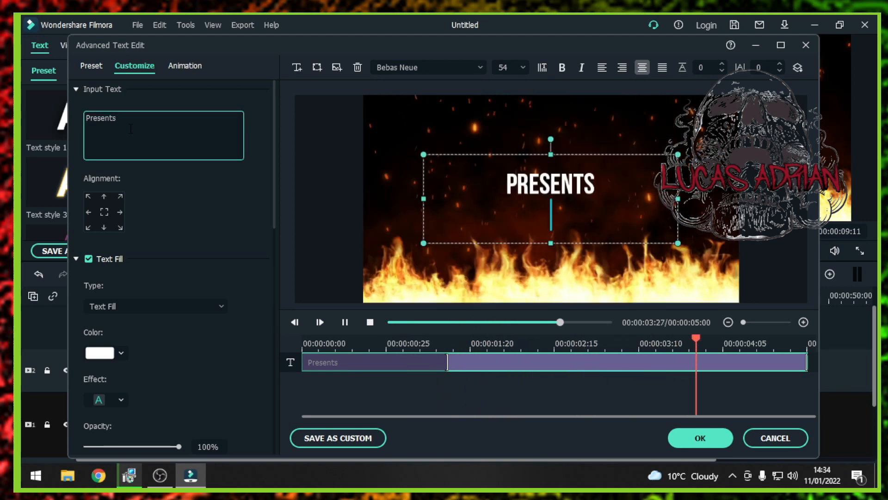
text(7 day)
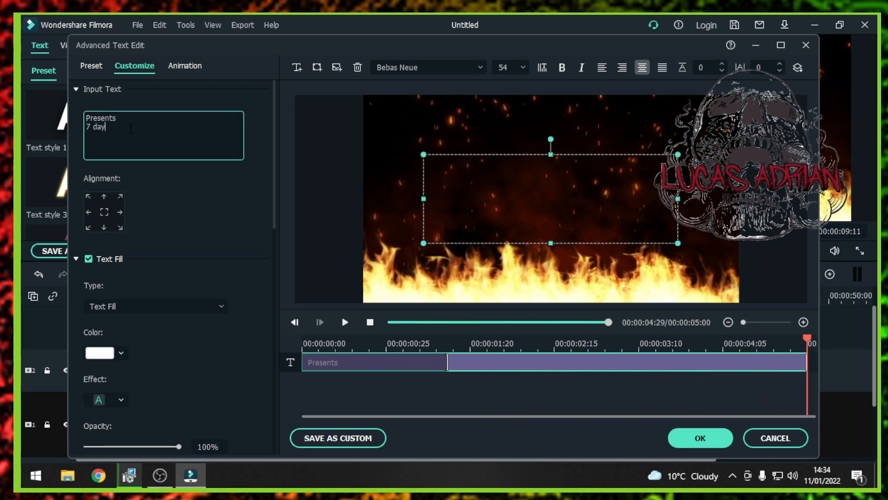
text(s to die)
drag(805, 341, 515, 336)
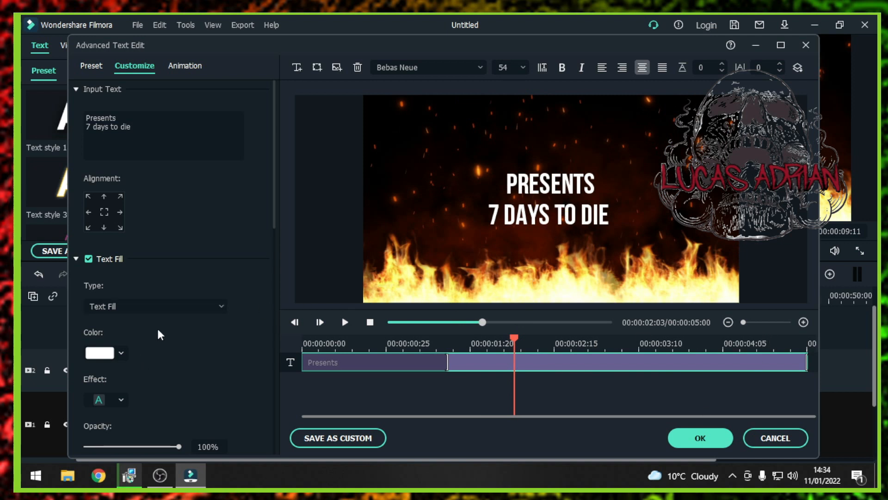
Step: Apply the hollow outlined fill effect to the title text, keeping it white at 100% opacity, and set the blur to 6
click(121, 353)
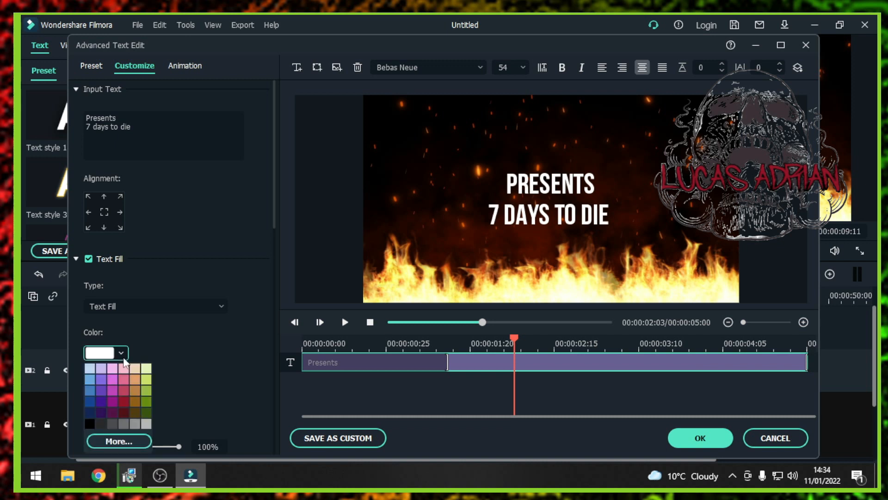
click(203, 363)
scroll(184, 355, down, 2)
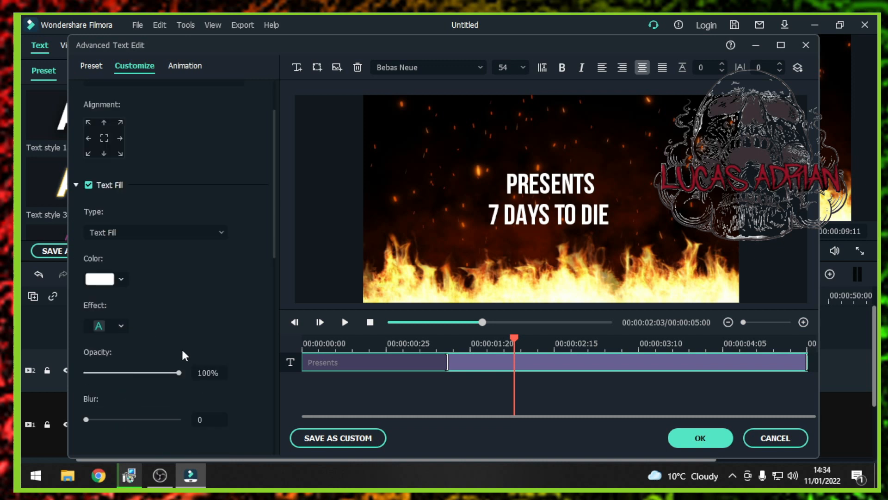
click(117, 328)
click(207, 388)
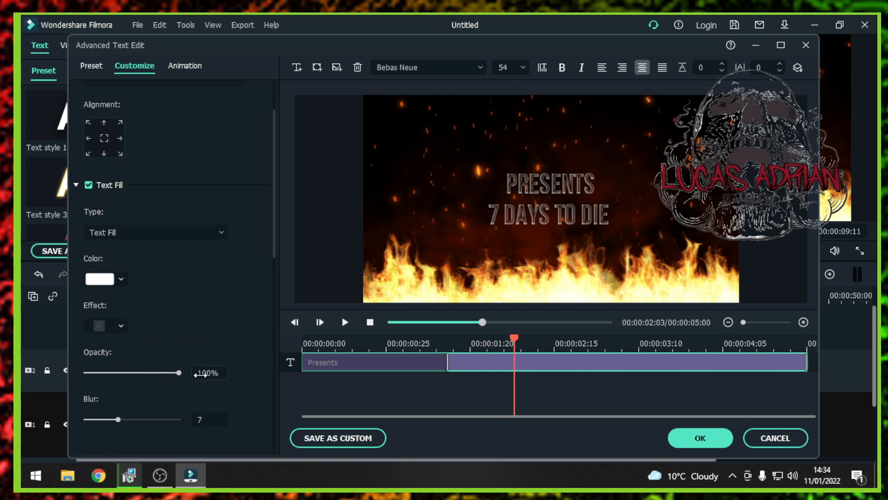
drag(176, 376, 214, 373)
mouse_move(120, 424)
mouse_down()
mouse_move(166, 422)
mouse_move(117, 421)
mouse_up()
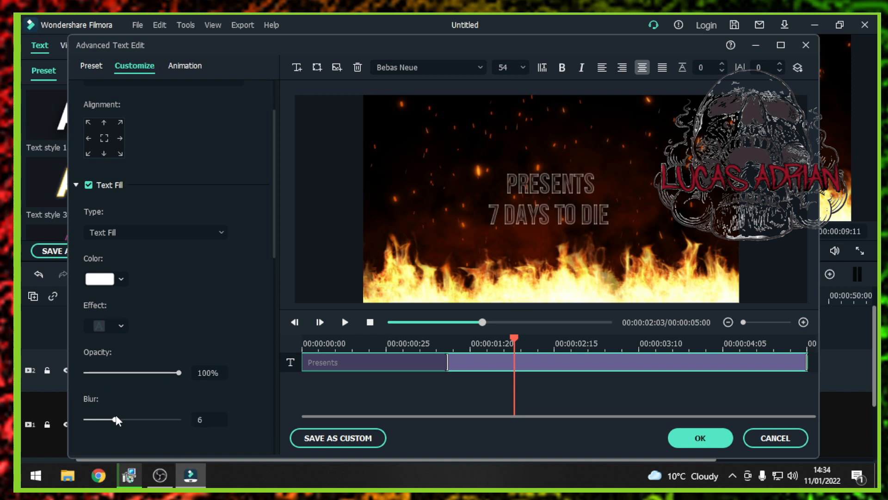
Step: Preview the Random 2, RichTick, Random and Up Dir Insert animations on the title text
scroll(159, 219, up, 2)
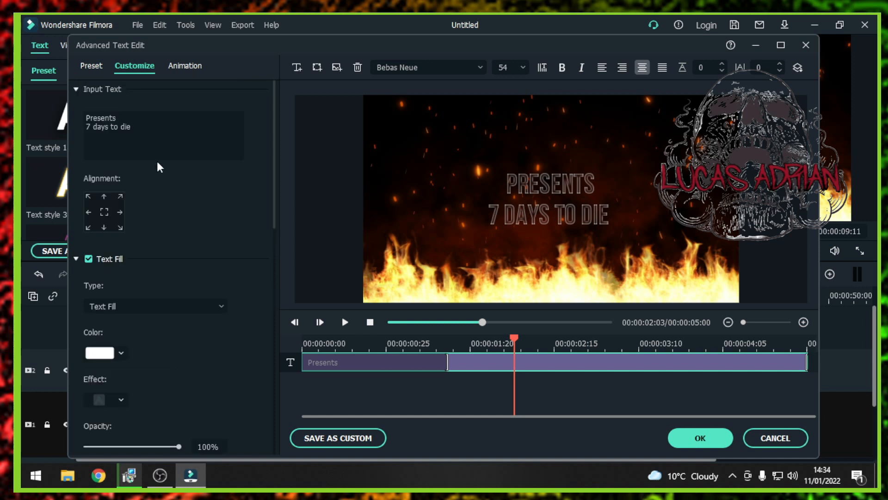
click(194, 66)
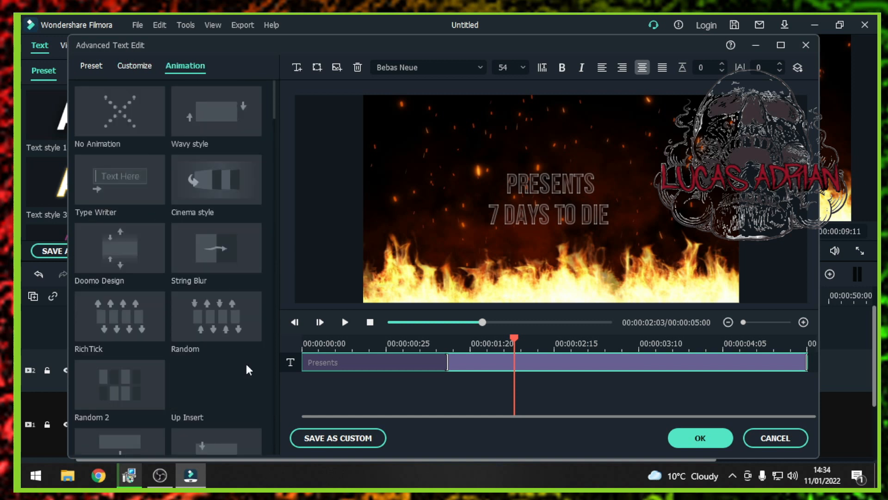
scroll(197, 281, down, 3)
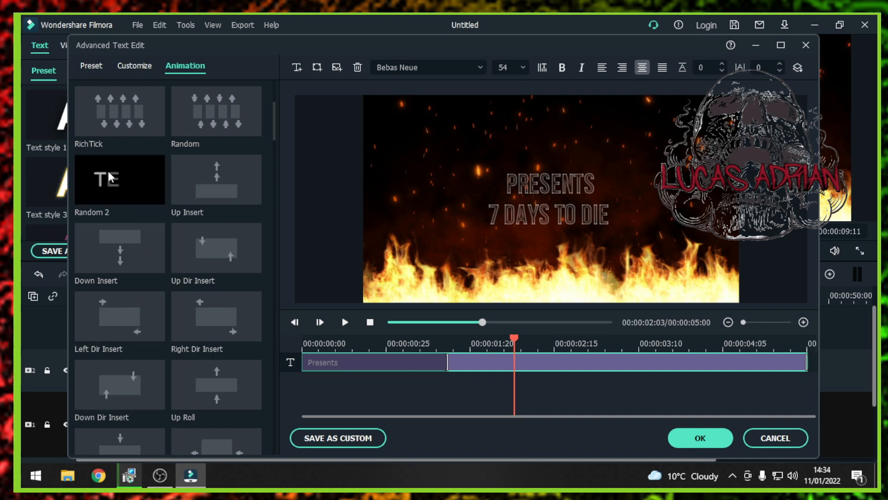
click(117, 185)
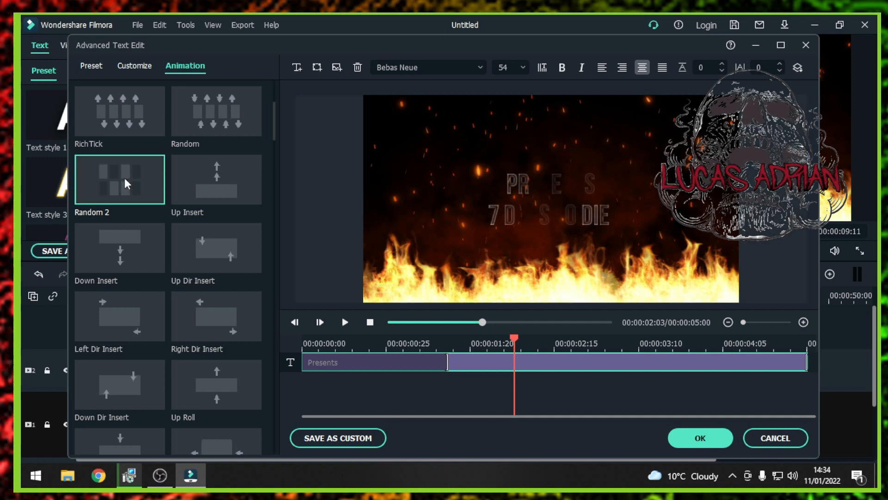
click(121, 111)
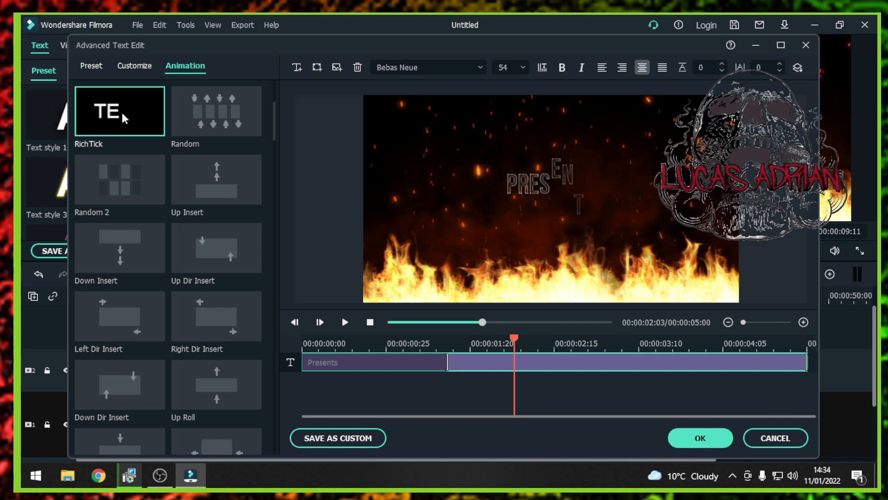
click(199, 111)
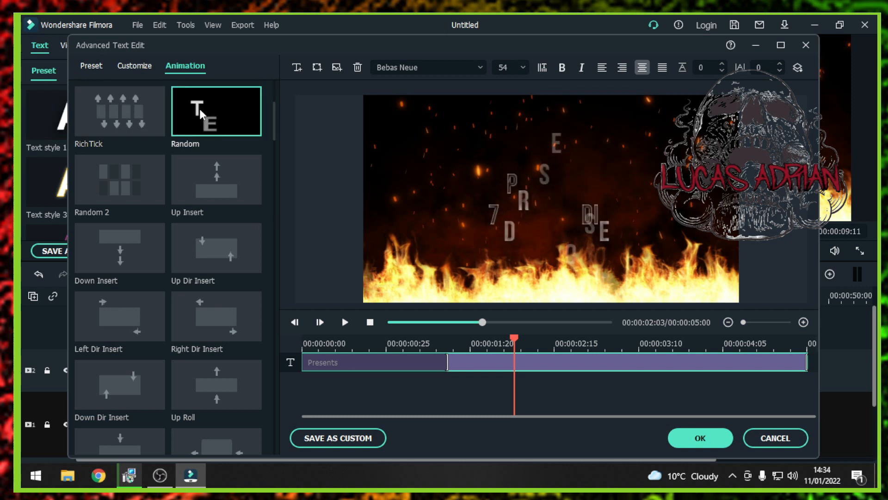
click(202, 251)
scroll(196, 340, down, 3)
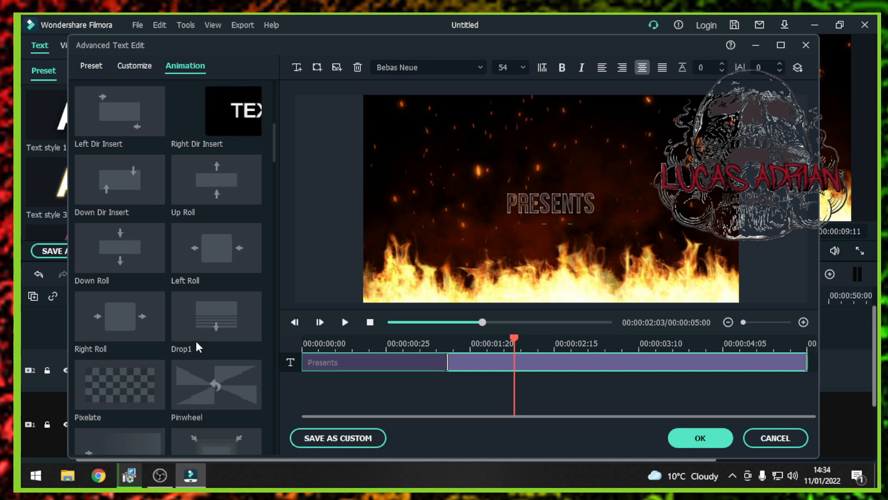
Step: Browse the rest of the text animations and preview Wavy style, Type Writer and Cinema style on the title
scroll(204, 296, down, 3)
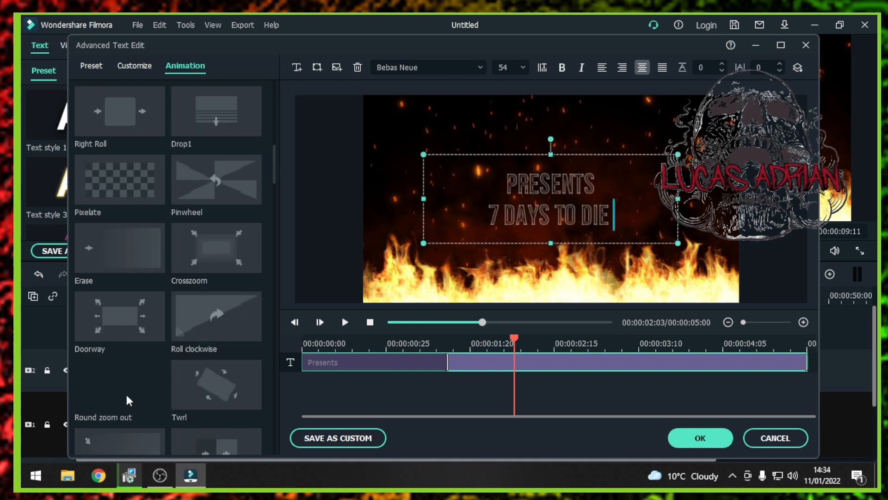
scroll(118, 365, down, 3)
scroll(118, 373, down, 3)
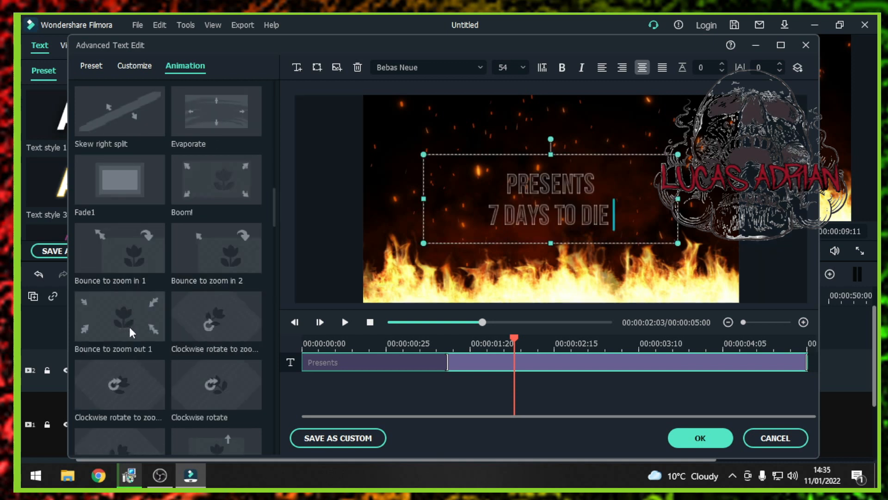
scroll(132, 340, down, 12)
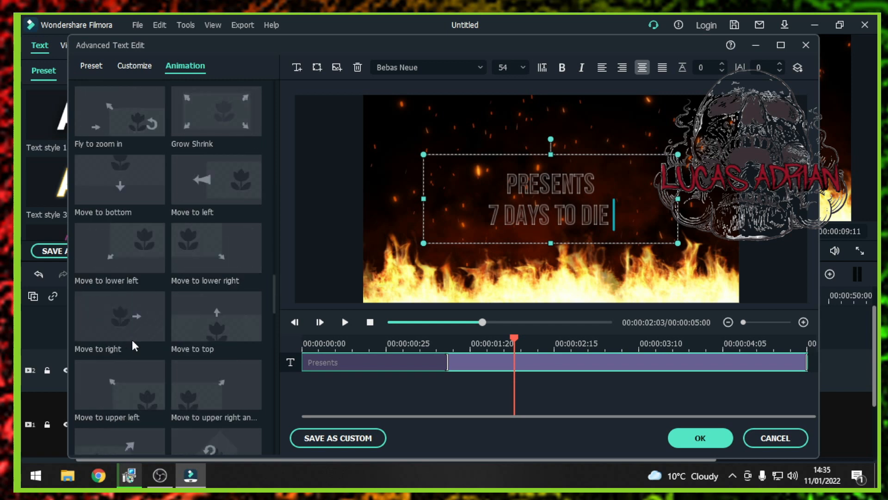
scroll(131, 339, up, 15)
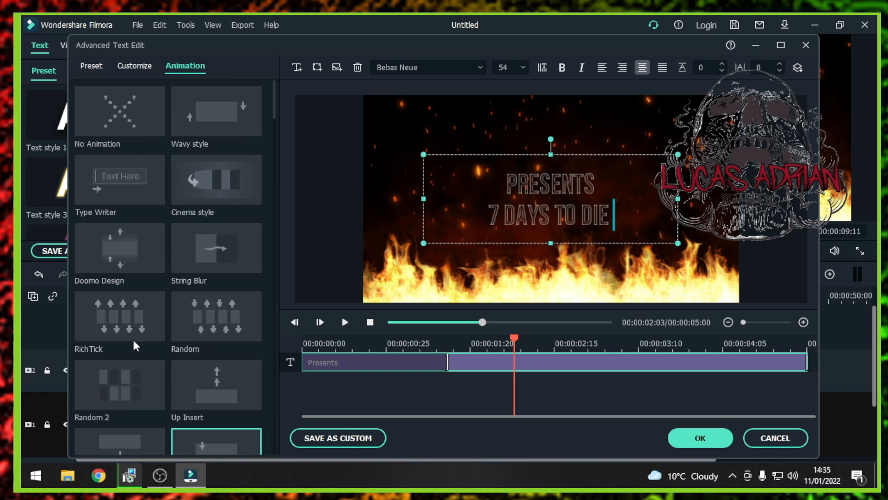
click(204, 116)
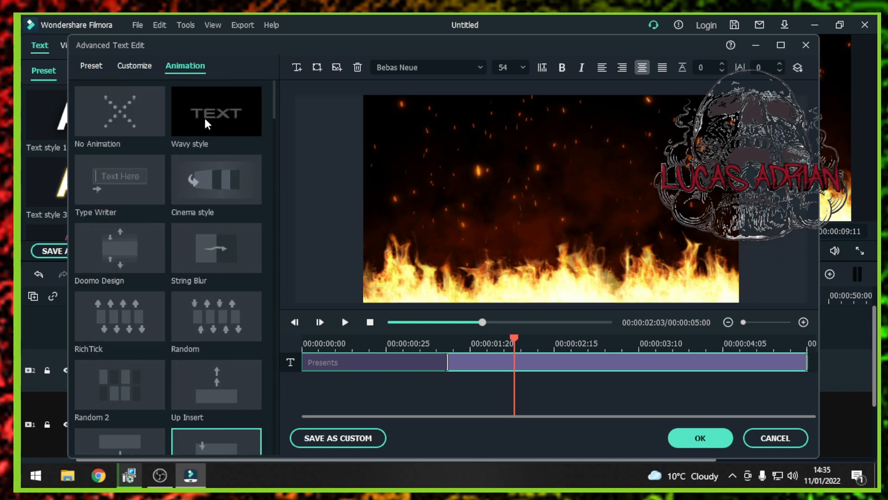
click(116, 166)
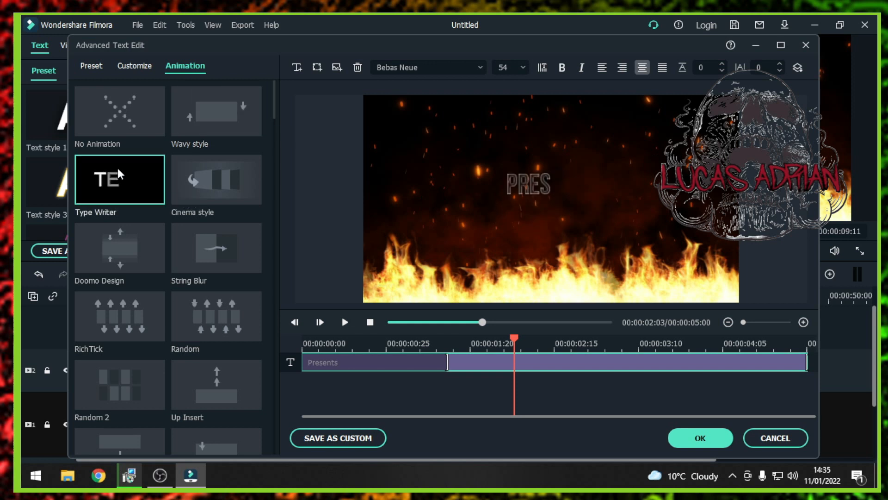
click(207, 185)
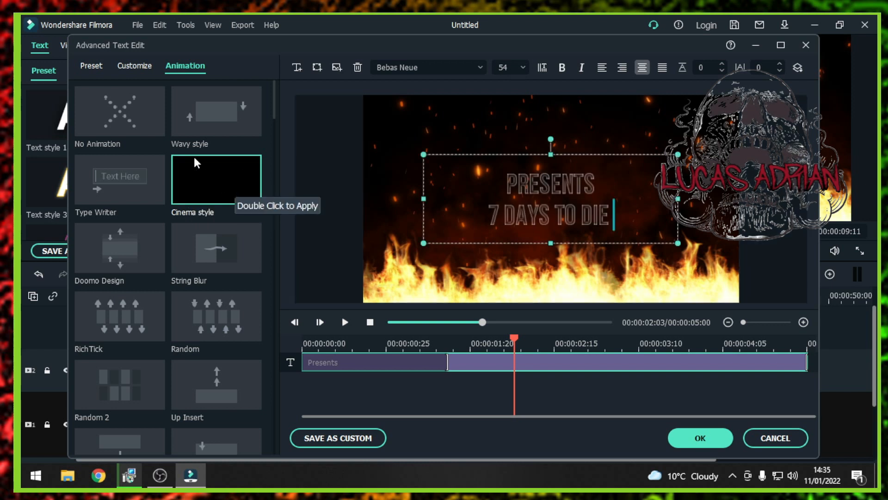
Step: Try the Text style 20 and Text style 17 presets on the title and settle on Text style 21
click(92, 68)
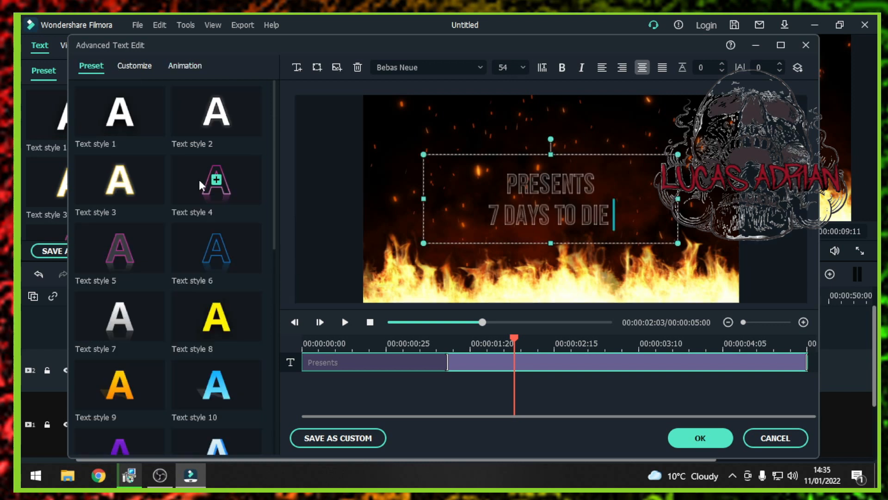
scroll(208, 236, down, 6)
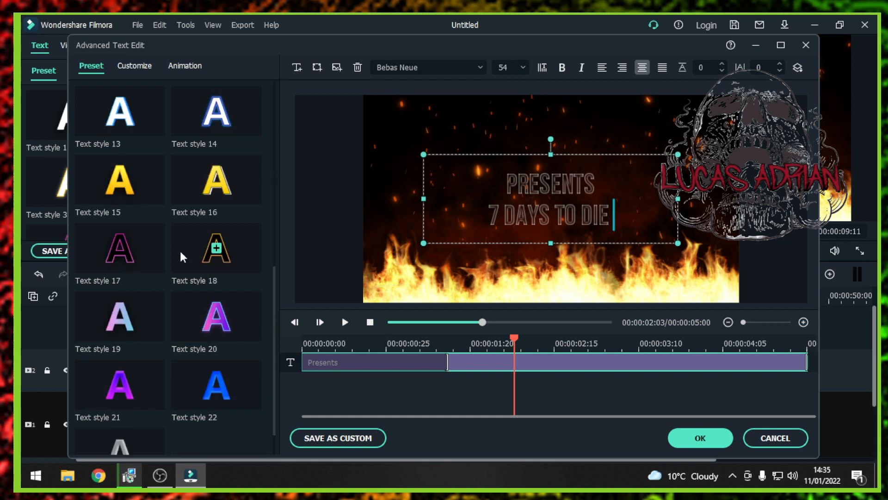
click(217, 323)
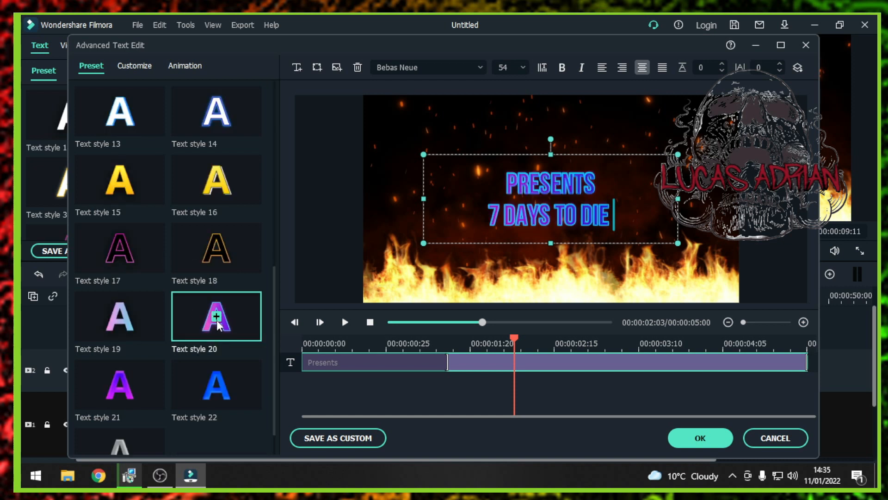
click(122, 251)
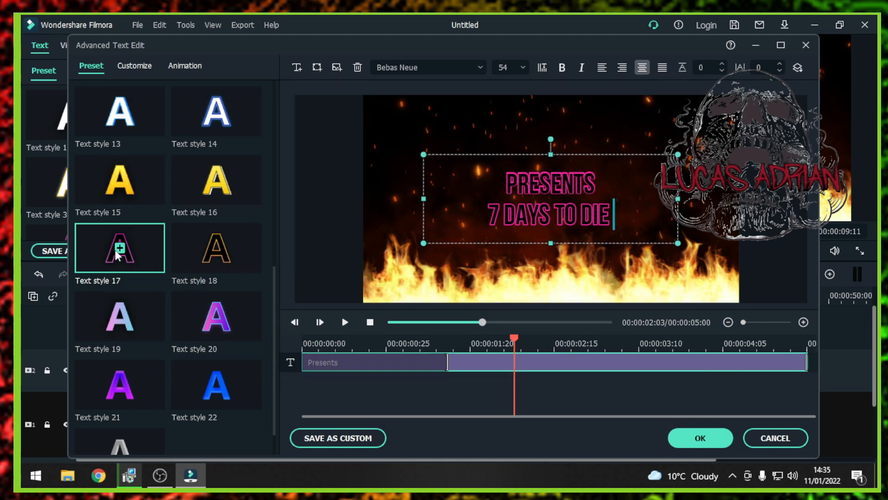
click(122, 389)
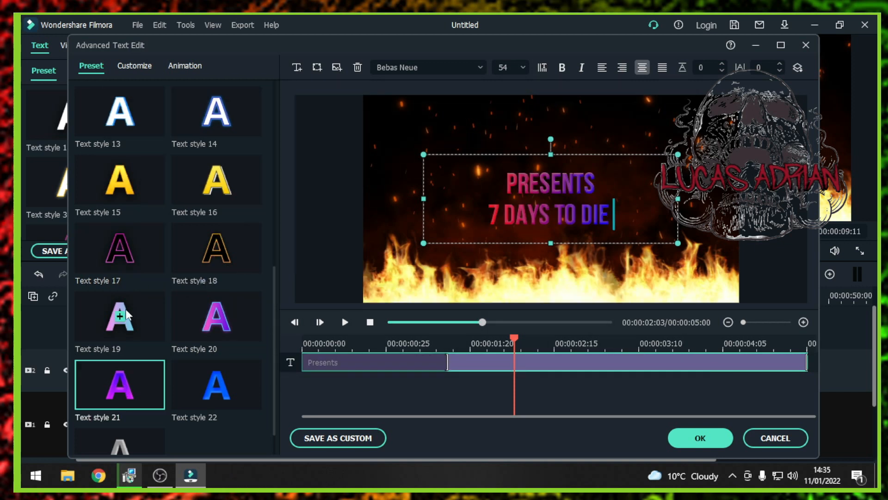
click(124, 255)
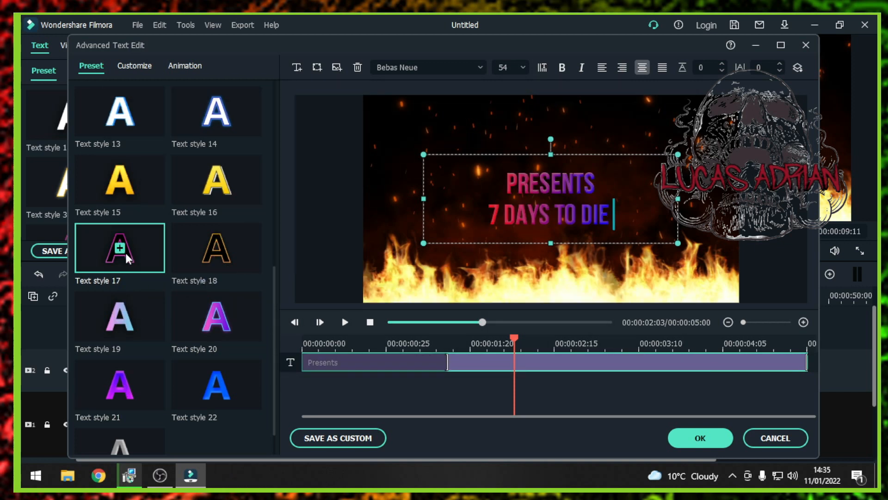
click(125, 386)
scroll(212, 224, up, 6)
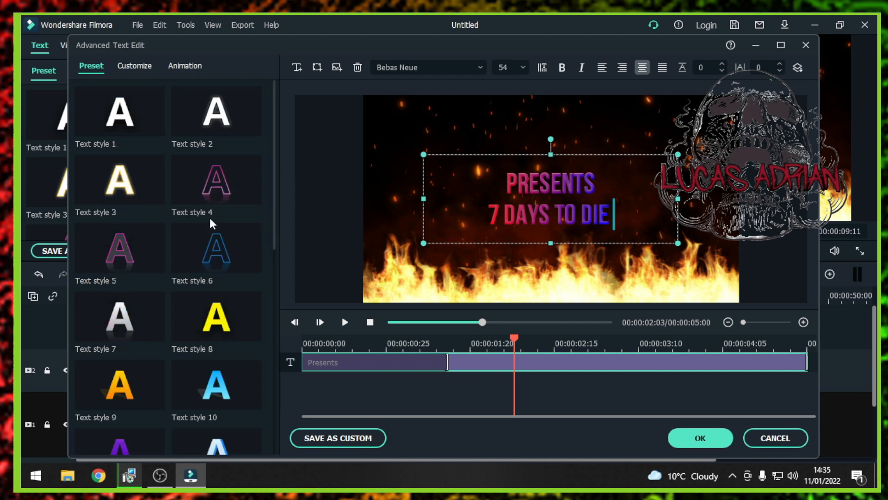
Step: Set the title's gradient fill colours to dark red for the first and light orange-brown for the second
click(139, 66)
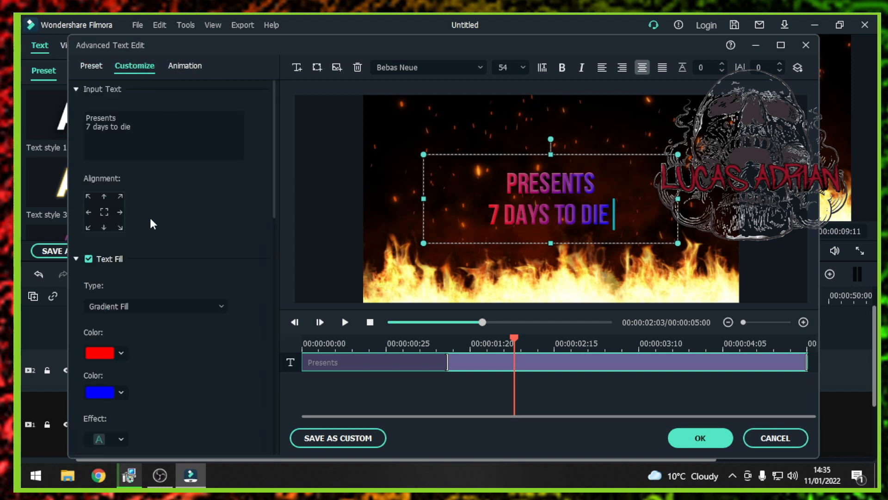
scroll(144, 318, down, 1)
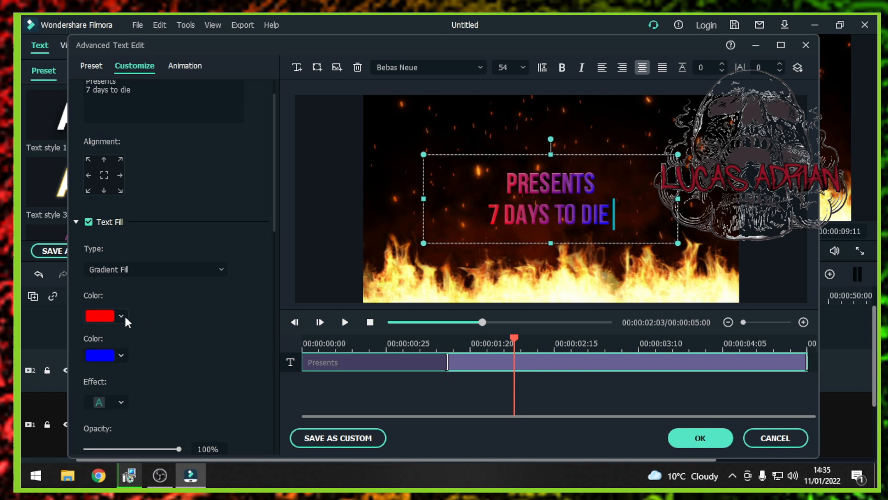
click(124, 318)
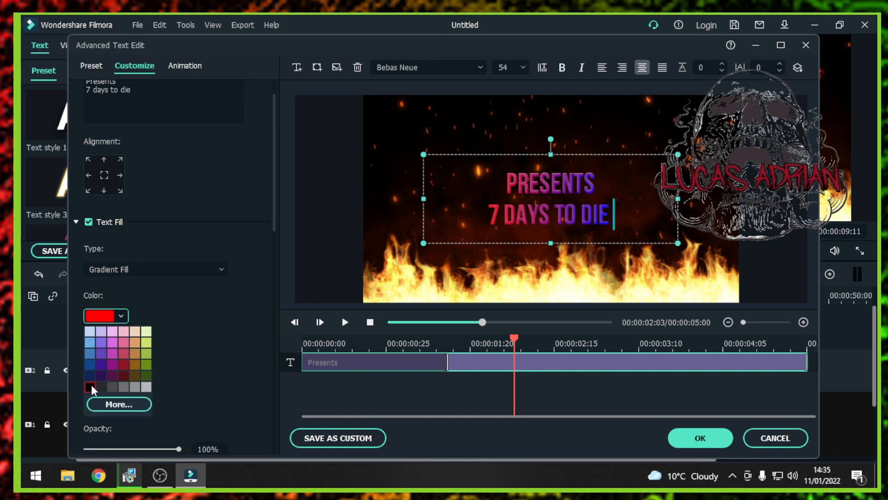
click(124, 365)
click(120, 356)
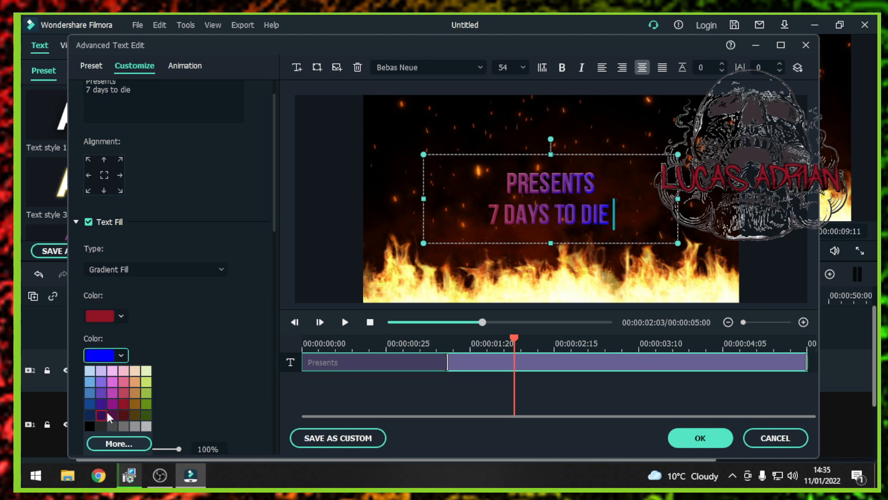
click(136, 392)
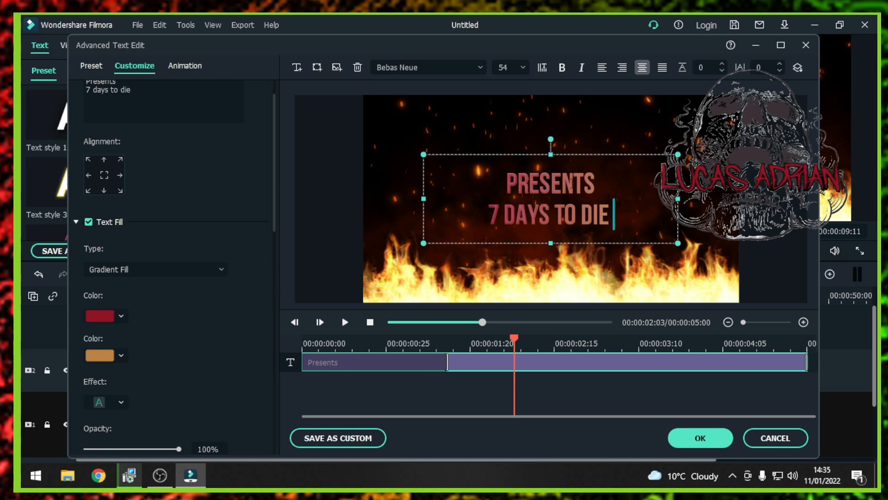
Step: Raise the title's text fill blur to 20
scroll(240, 382, down, 2)
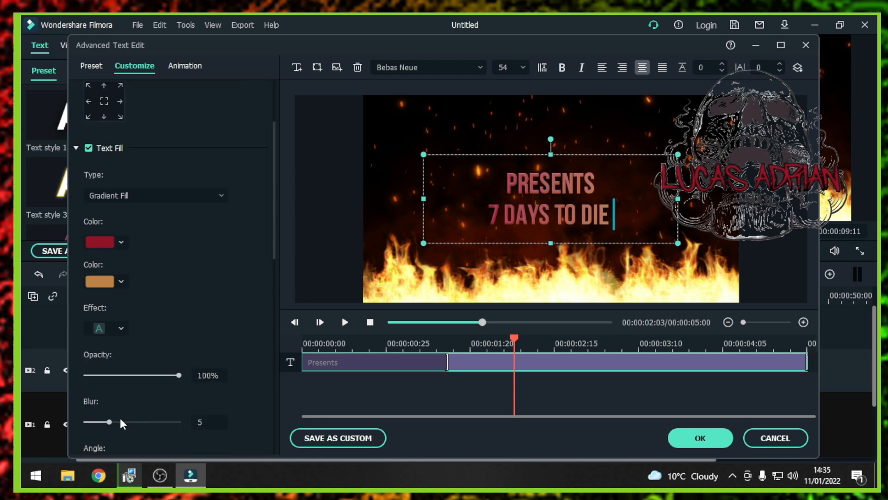
drag(109, 422, 255, 432)
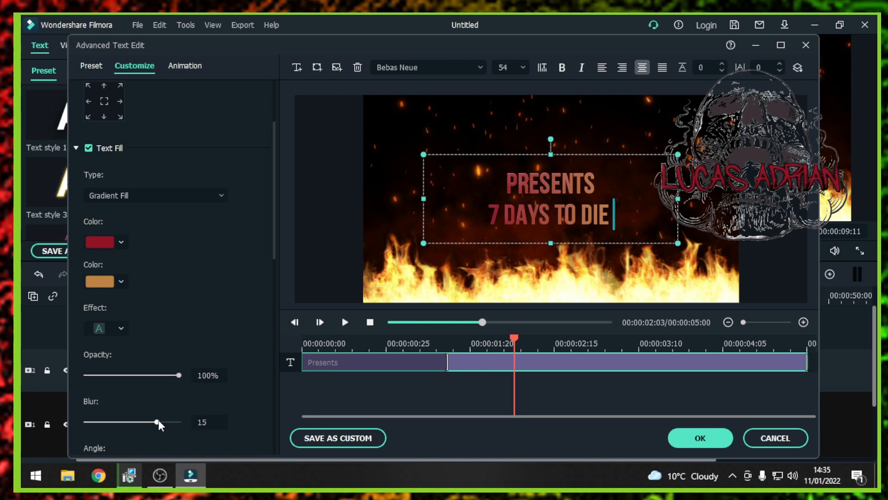
drag(158, 422, 223, 432)
Step: Enlarge the title's text box towards both upper corners and recentre it horizontally above the flames
drag(424, 154, 368, 136)
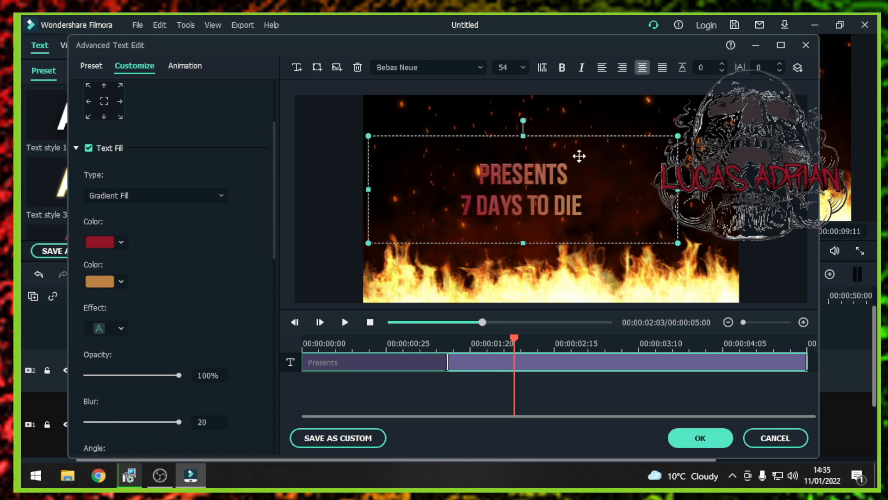
drag(678, 136, 721, 120)
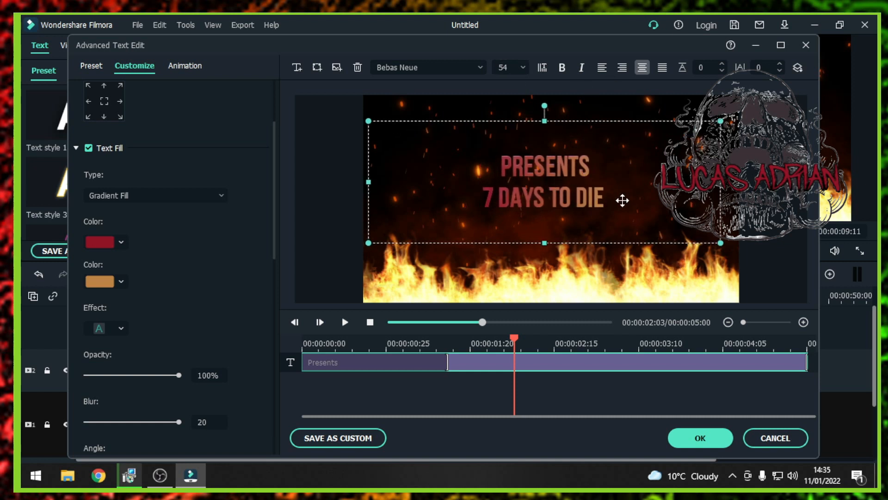
drag(600, 198, 595, 198)
click(598, 200)
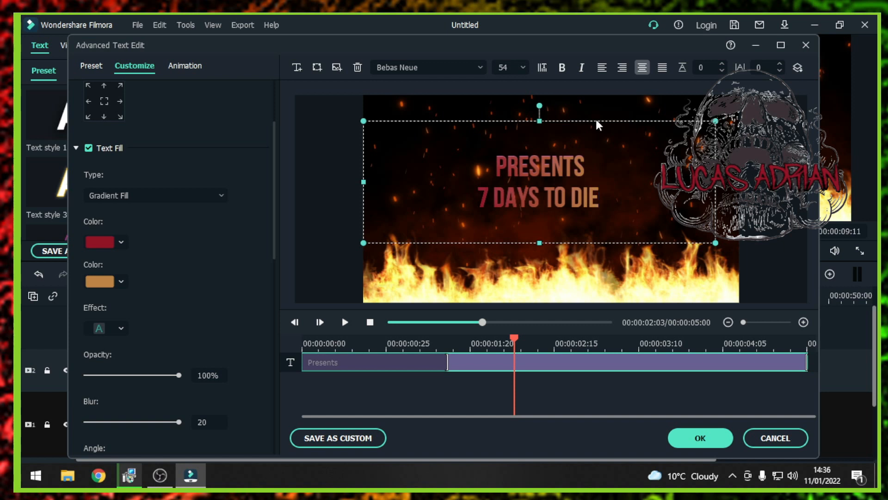
mouse_move(598, 123)
mouse_down()
mouse_move(612, 123)
mouse_move(605, 121)
mouse_up()
Step: Change the title's font to Astonish Regular after trying Arial Negreta cursiva and neighbouring fonts in the list
scroll(218, 188, up, 3)
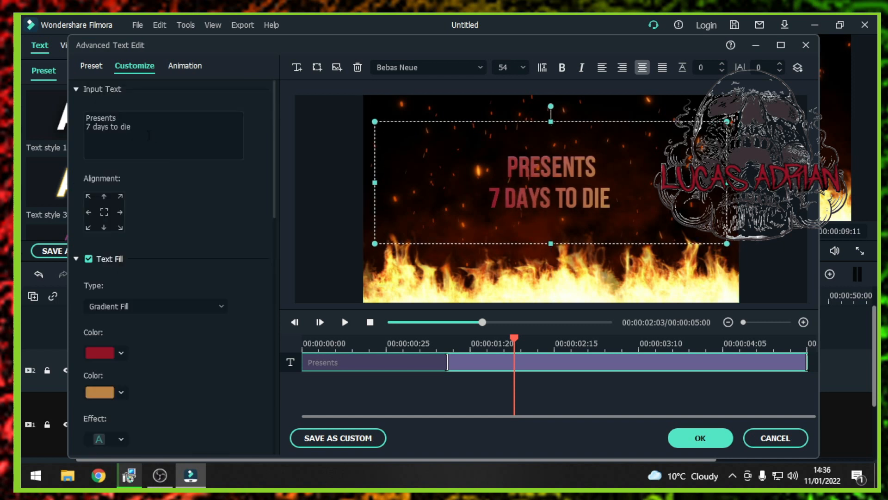
drag(135, 128, 81, 105)
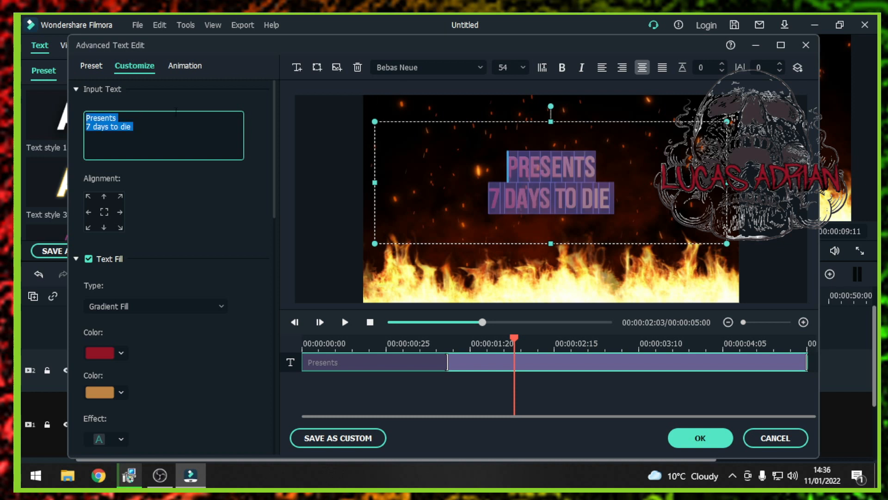
click(139, 127)
click(454, 68)
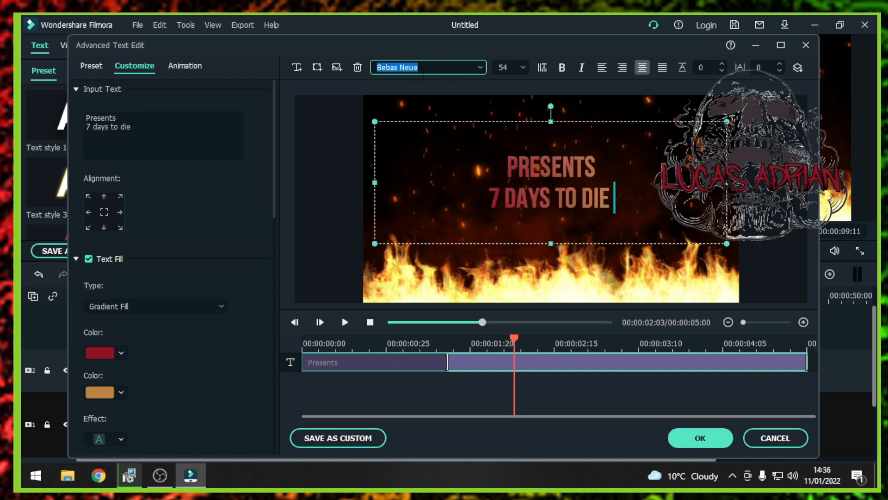
click(481, 68)
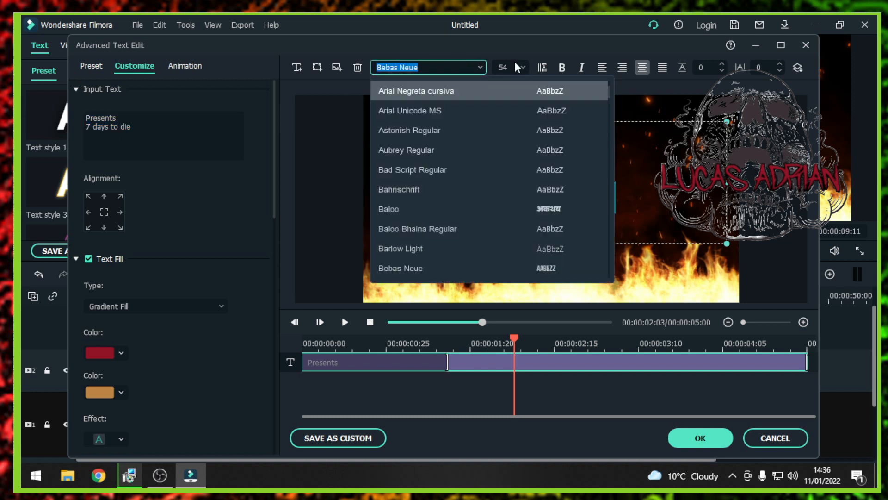
click(426, 92)
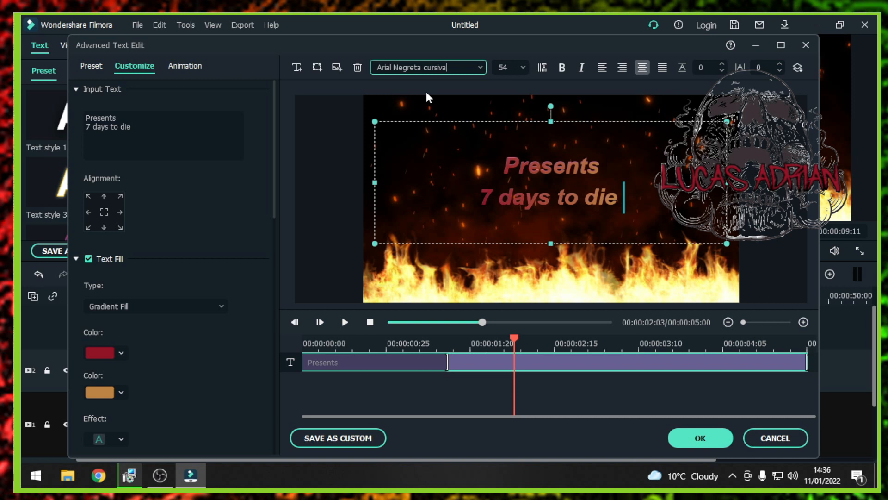
key(Down)
key(Down)
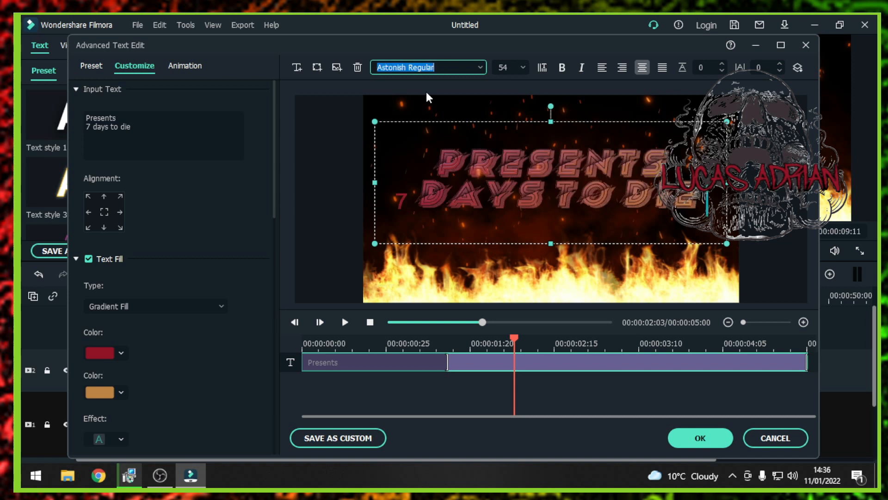
key(Down)
key(Up)
key(Down)
key(Up)
Step: Set the title's font size to 40
click(522, 67)
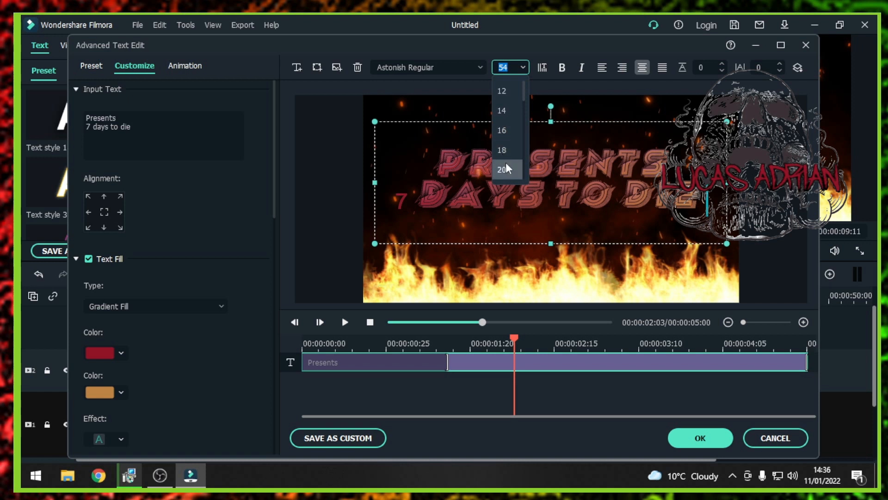
scroll(504, 170, down, 4)
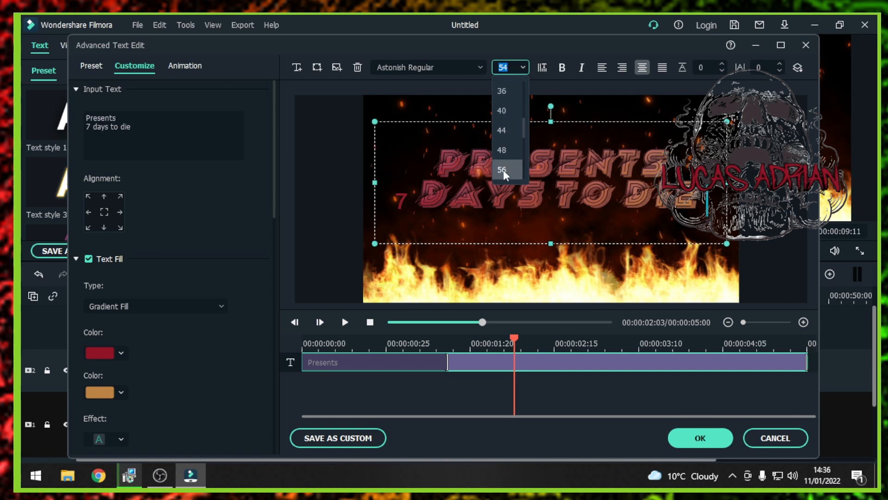
click(505, 112)
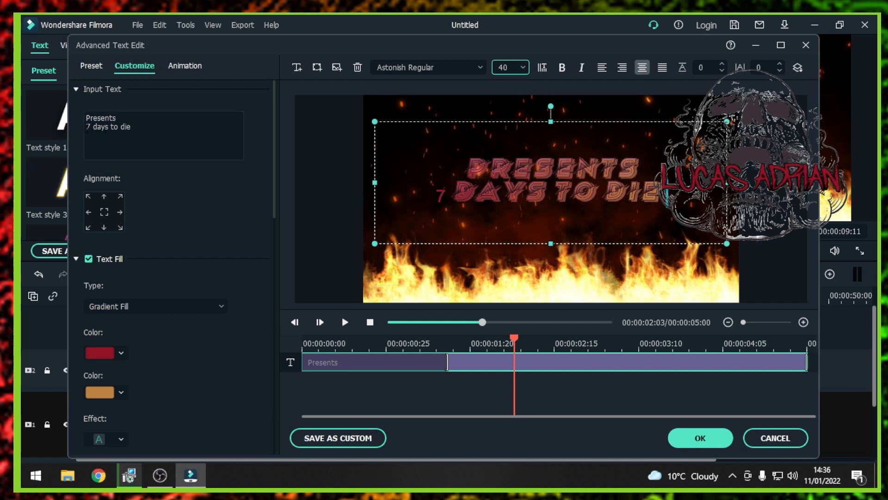
Step: Replace the second line of the title, "7 days to die", with "phasmaphobia" and deselect the text box
click(89, 128)
key(BackSpace)
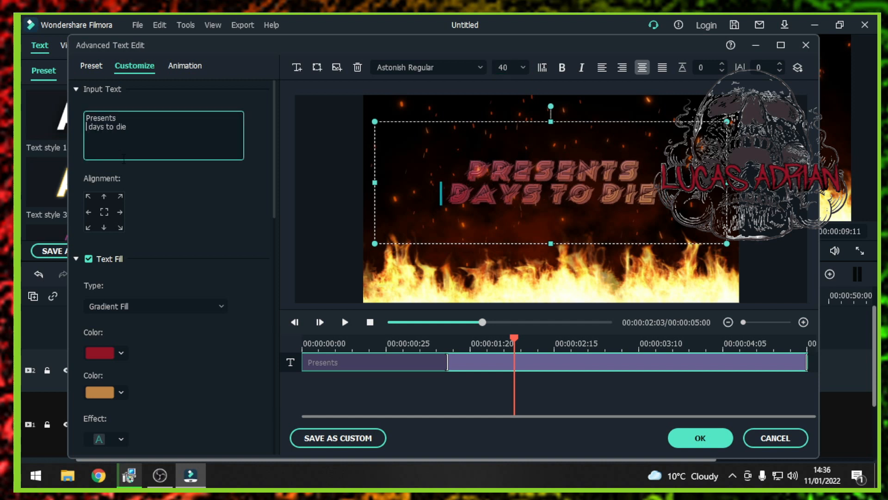
text(7)
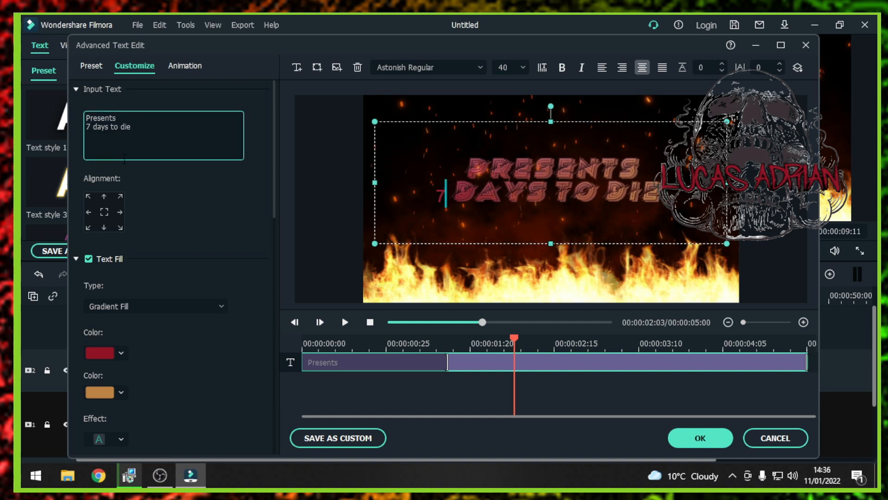
key(BackSpace)
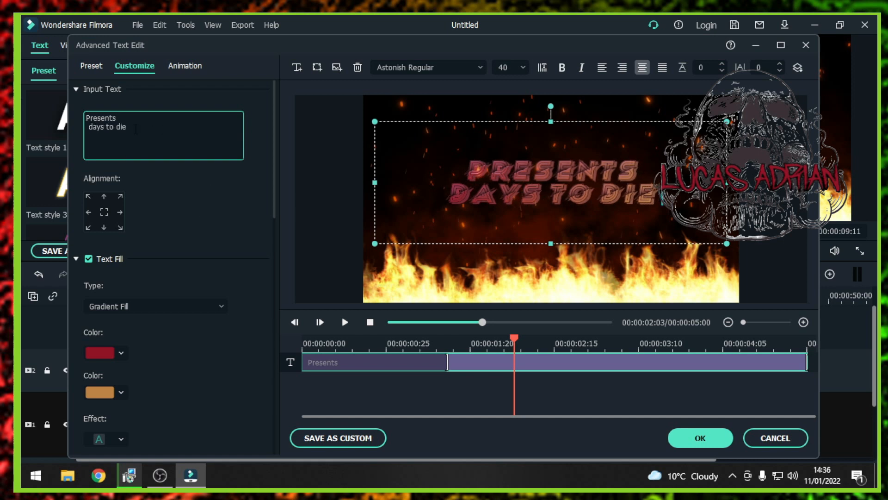
key(shift+End)
key(BackSpace)
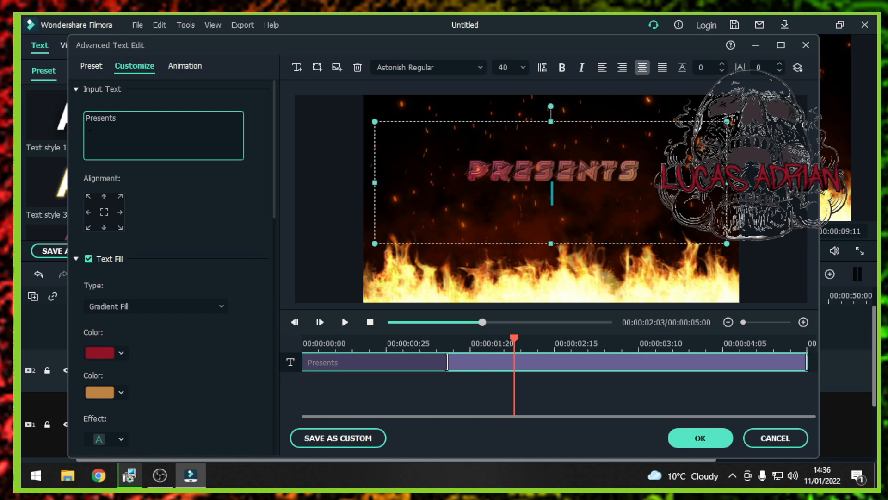
text(pha)
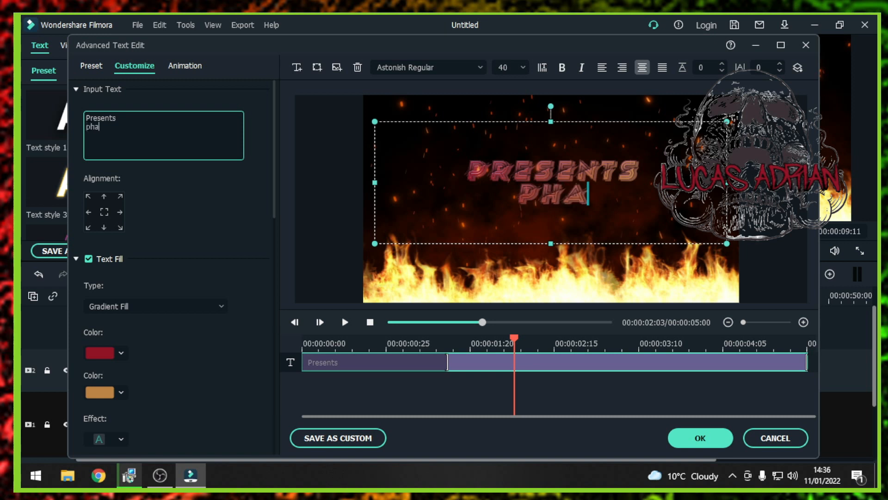
text(smapho)
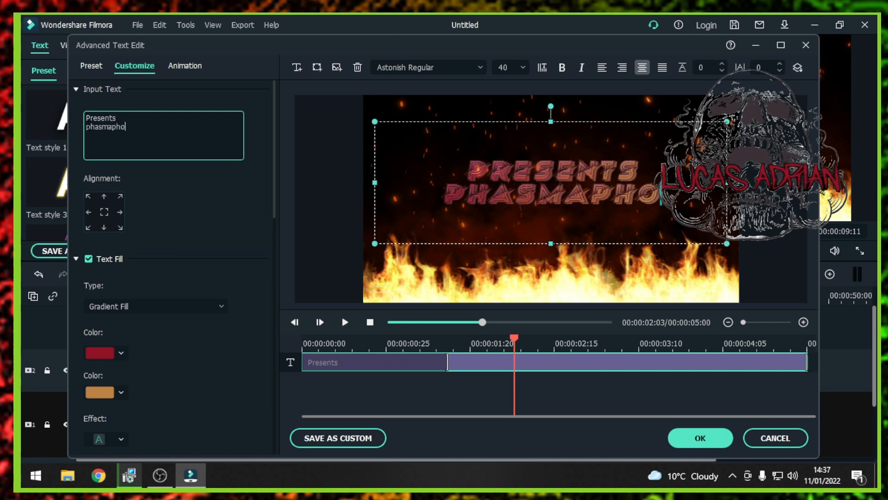
text(bia)
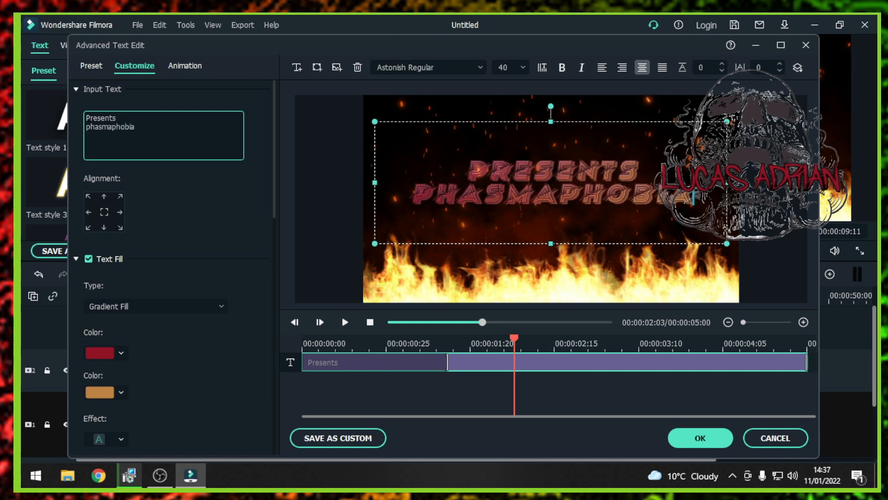
click(508, 109)
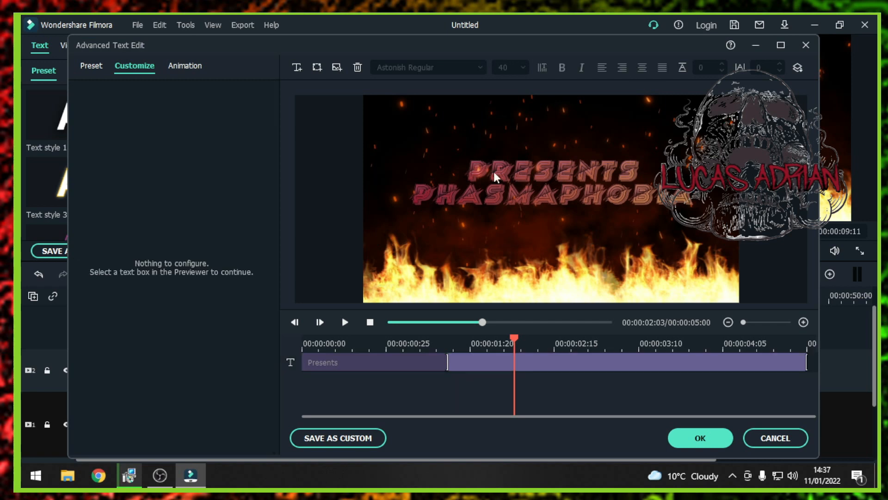
Step: Apply the advanced text edits and close the title editor with the playhead moved to 00:00:08:02
click(700, 439)
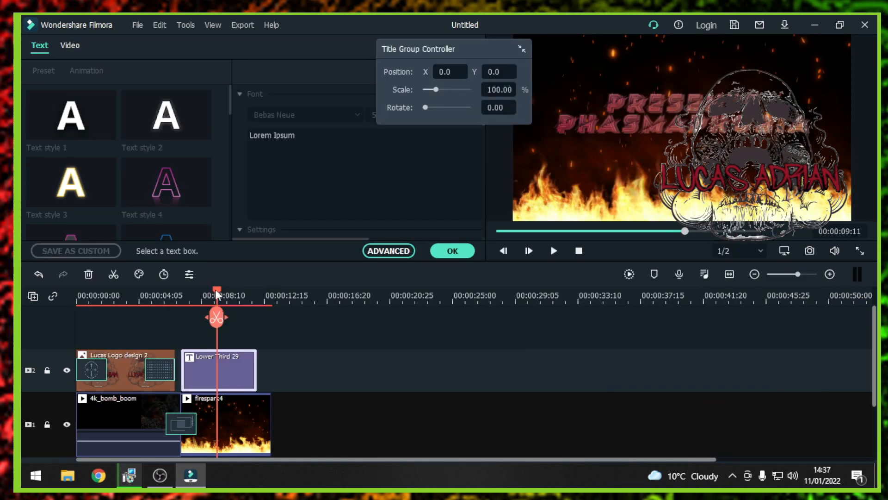
drag(217, 294, 197, 290)
click(458, 254)
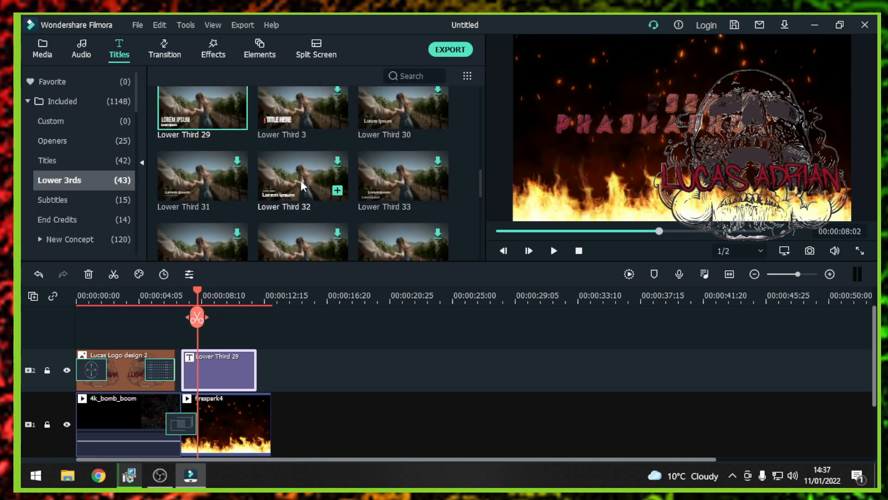
Step: Add the basic Fade transition to the end of the title clip on the timeline
click(165, 53)
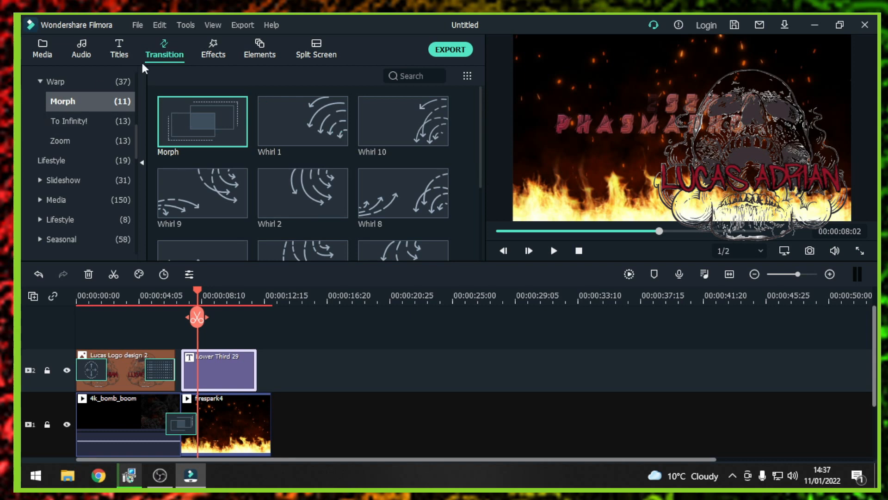
click(213, 54)
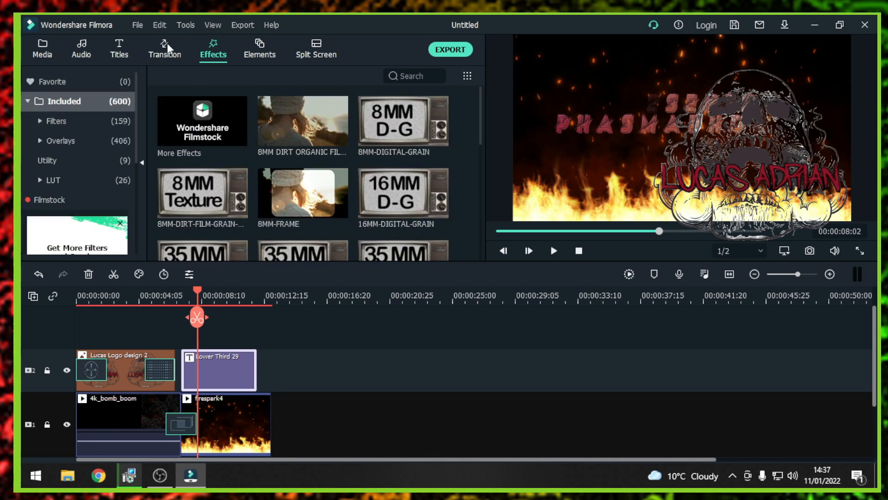
click(164, 52)
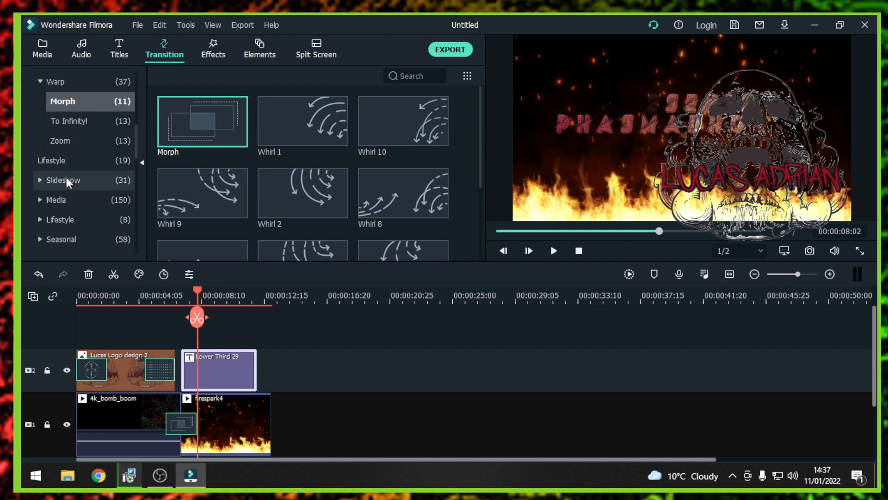
scroll(65, 176, up, 3)
click(70, 121)
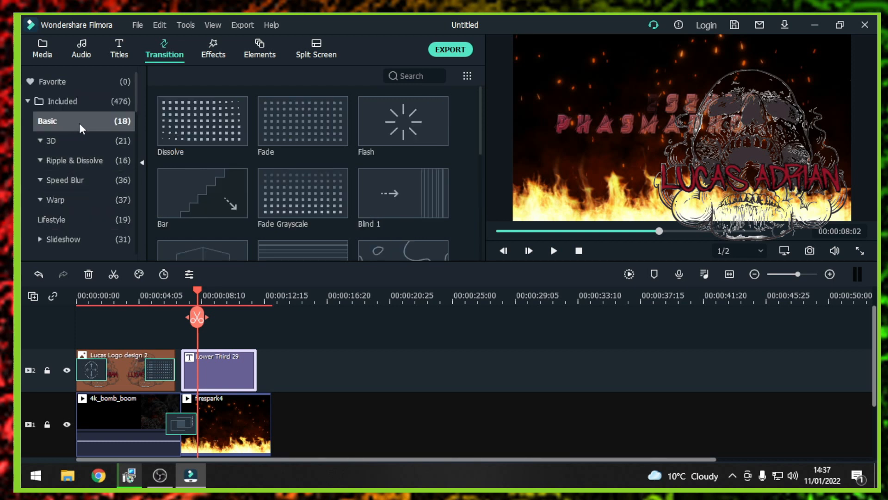
drag(279, 126, 238, 369)
Step: Play the whole intro from the start of the timeline to check the title and transitions
drag(199, 289, 69, 298)
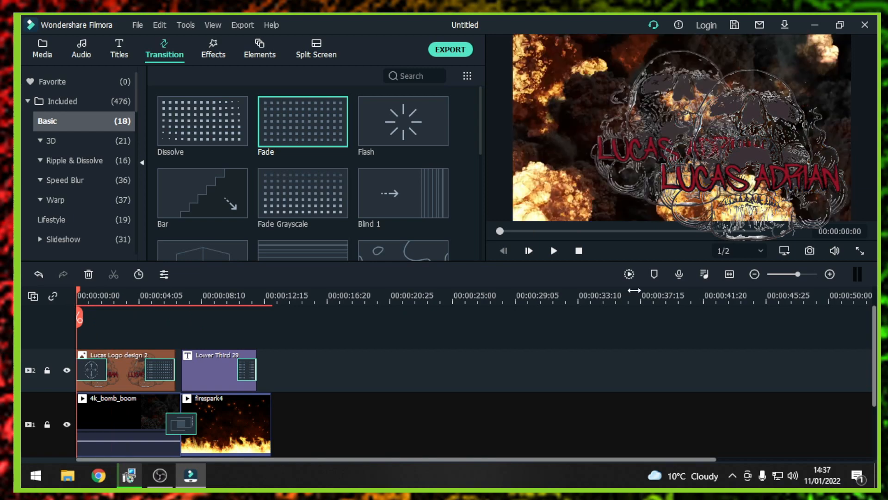
click(554, 251)
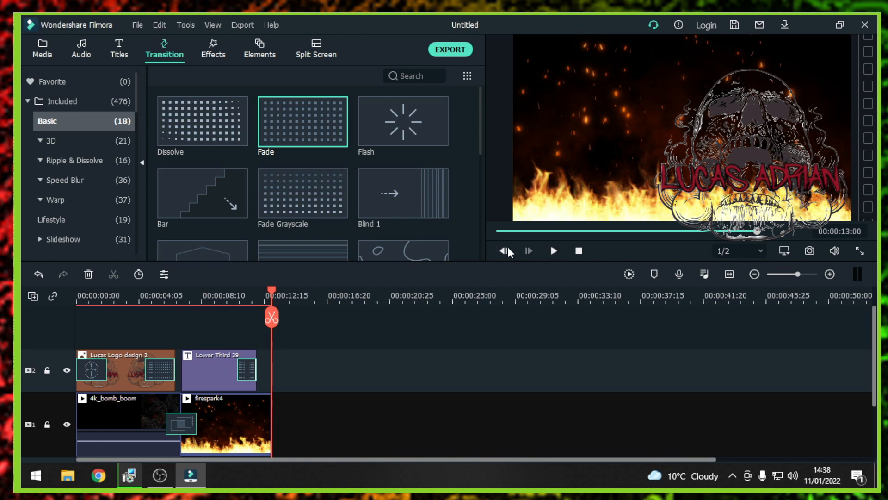
mouse_move(407, 147)
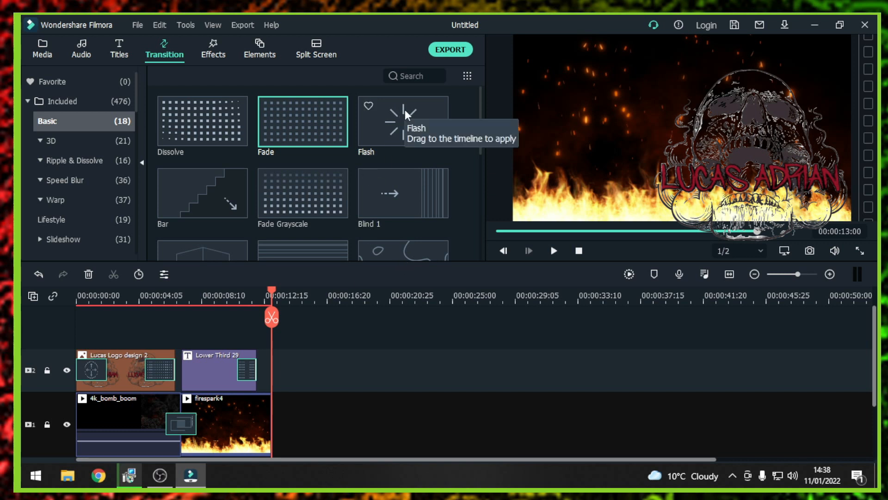
Step: Export the intro to a local file named "my intro for gaming"
click(450, 50)
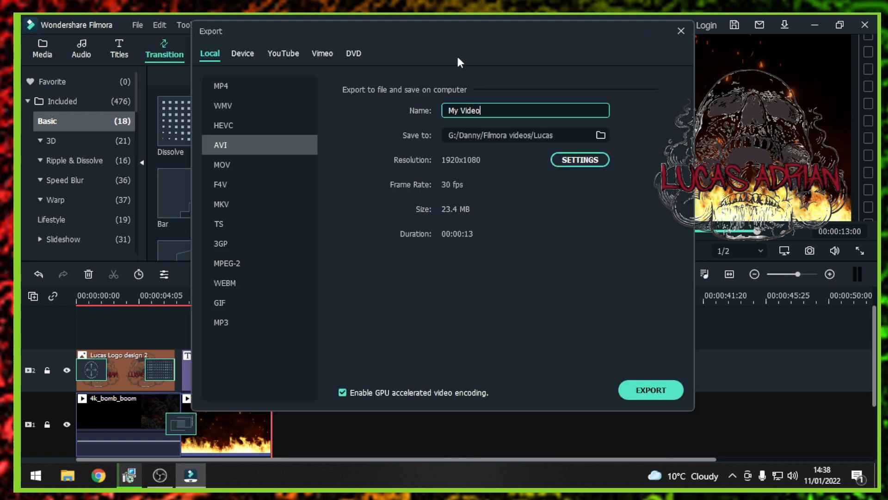
key(BackSpace)
key(BackSpace)
key(BackSpace)
key(BackSpace)
key(BackSpace)
key(BackSpace)
key(BackSpace)
key(BackSpace)
text(my into)
key(BackSpace)
text(ro for gaming)
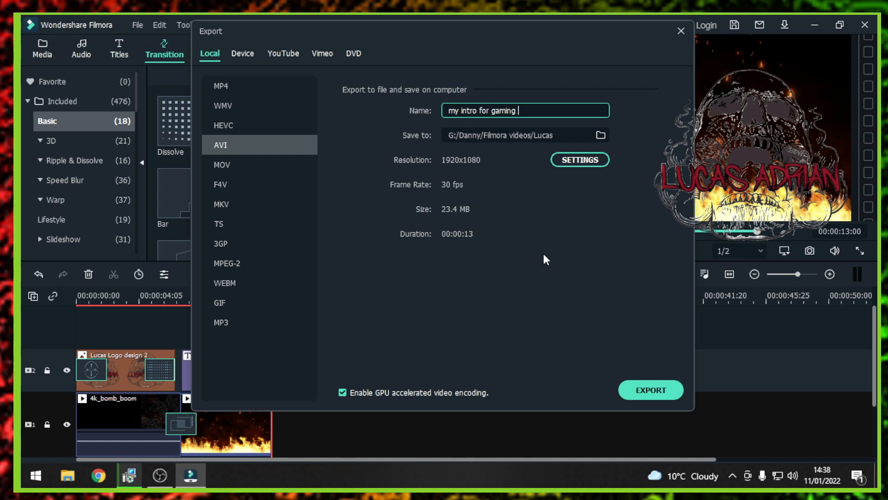
click(649, 391)
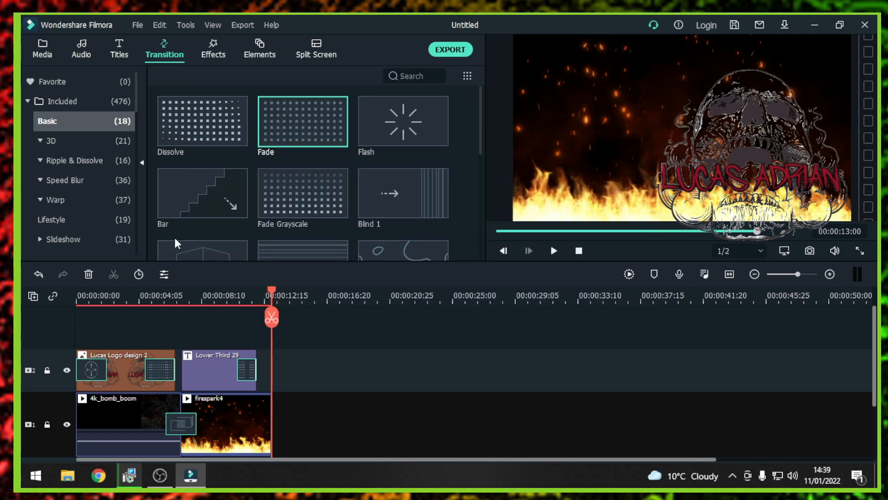
Step: Browse the included audio library and preview the Action Hero Anthem track
scroll(334, 348, down, 2)
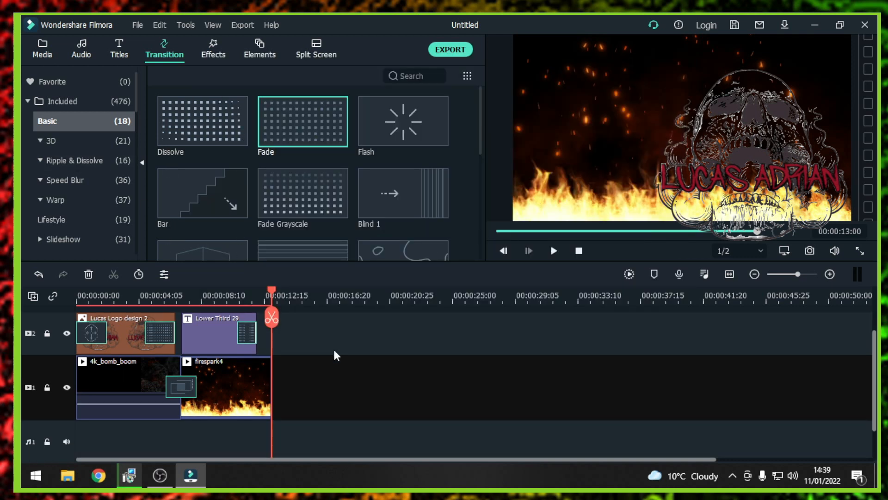
scroll(333, 346, up, 1)
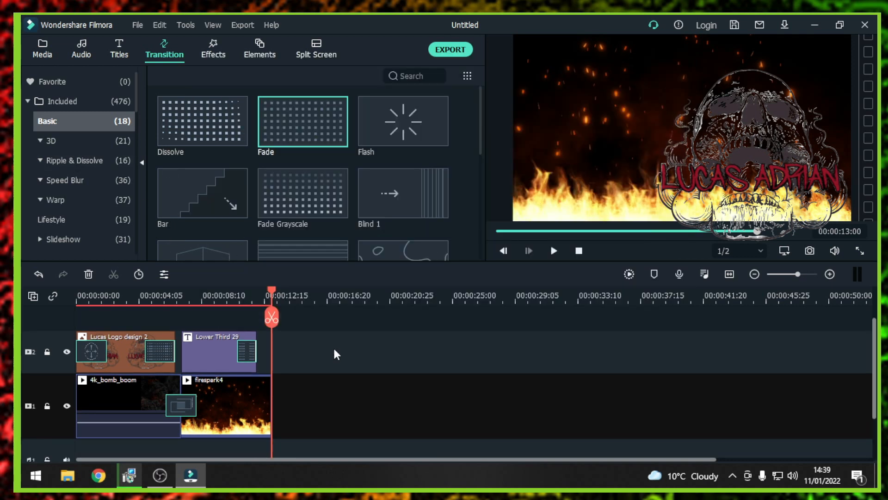
click(79, 48)
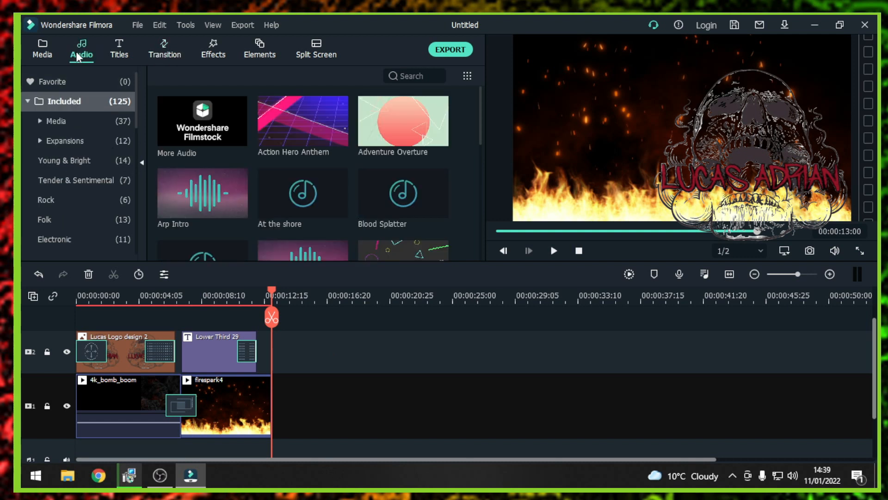
click(67, 104)
click(64, 105)
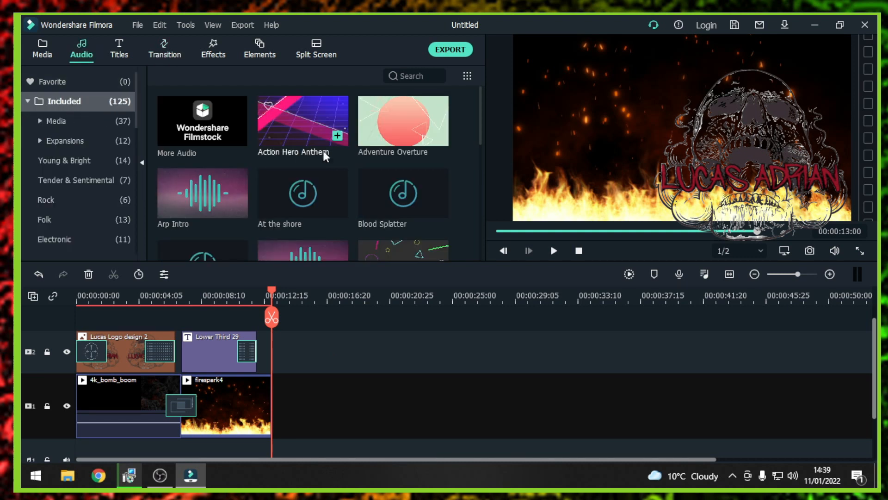
click(295, 113)
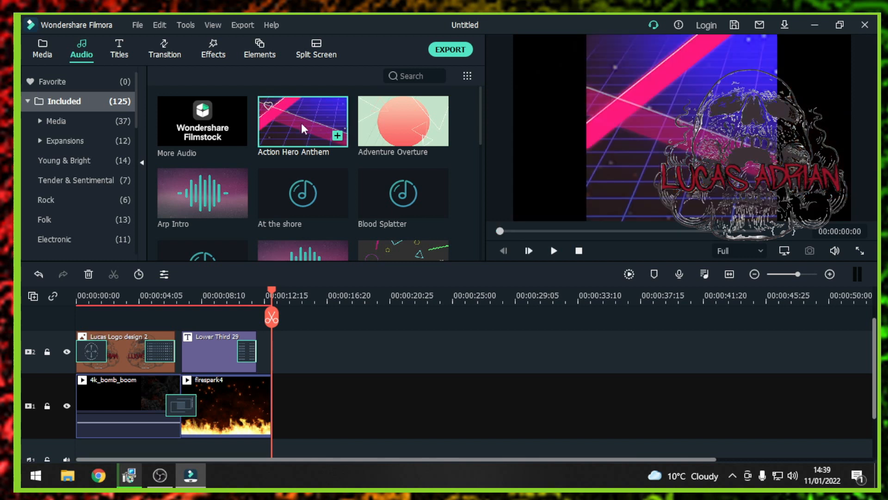
click(554, 251)
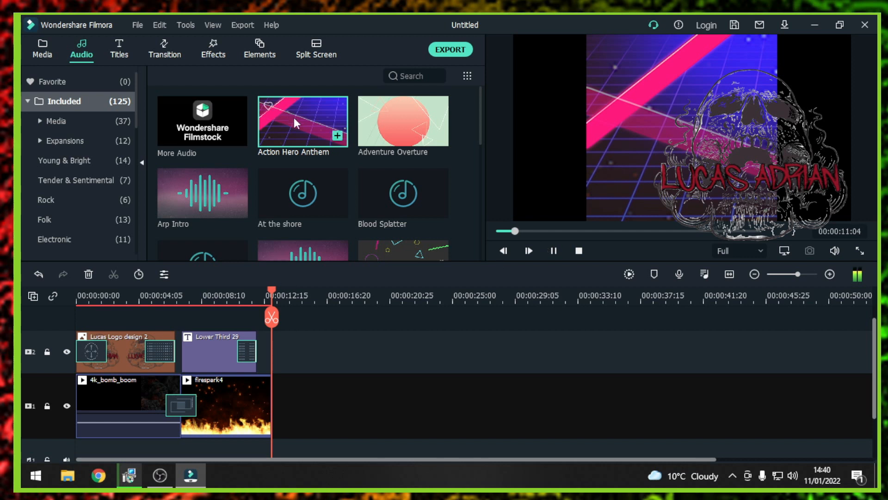
Step: Add Action Hero Anthem at the start of the audio track, split it at the end of the firespark4 clip, and delete the excess
drag(296, 121, 74, 407)
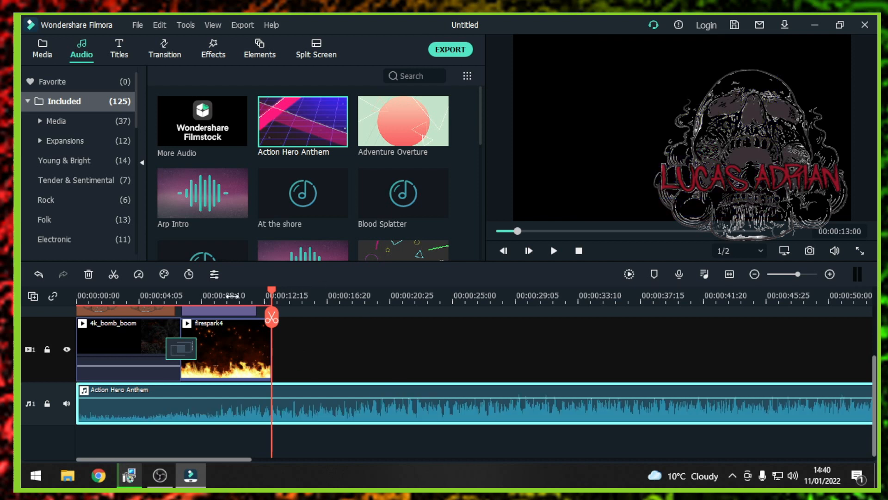
right_click(283, 389)
click(323, 228)
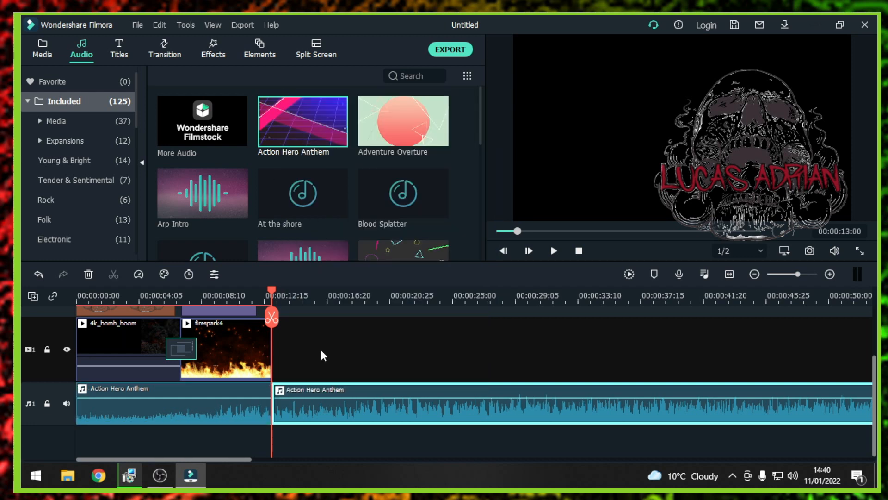
key(Delete)
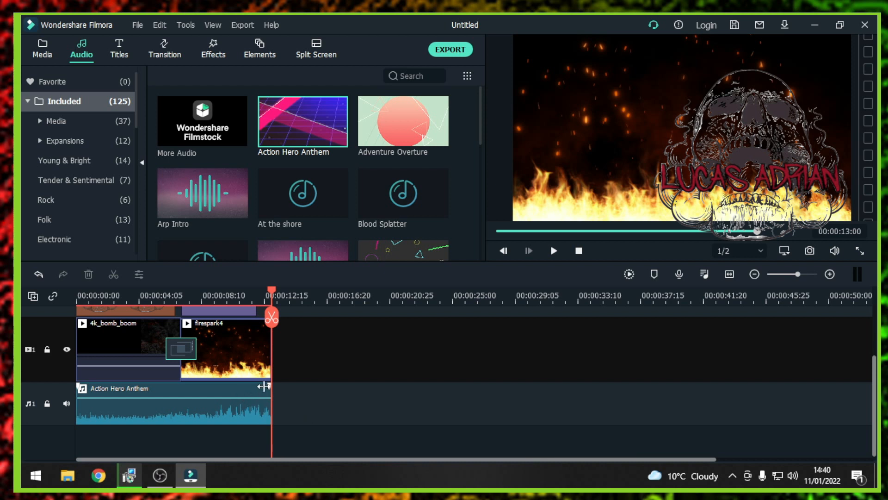
Step: Add a short fade-out to the end of the Action Hero Anthem clip on the audio track
drag(268, 385, 238, 392)
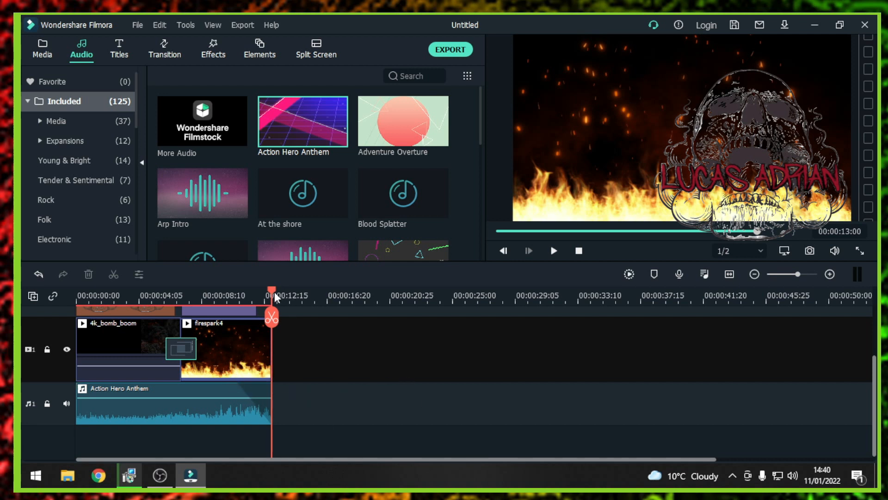
scroll(307, 364, up, 2)
scroll(306, 362, down, 1)
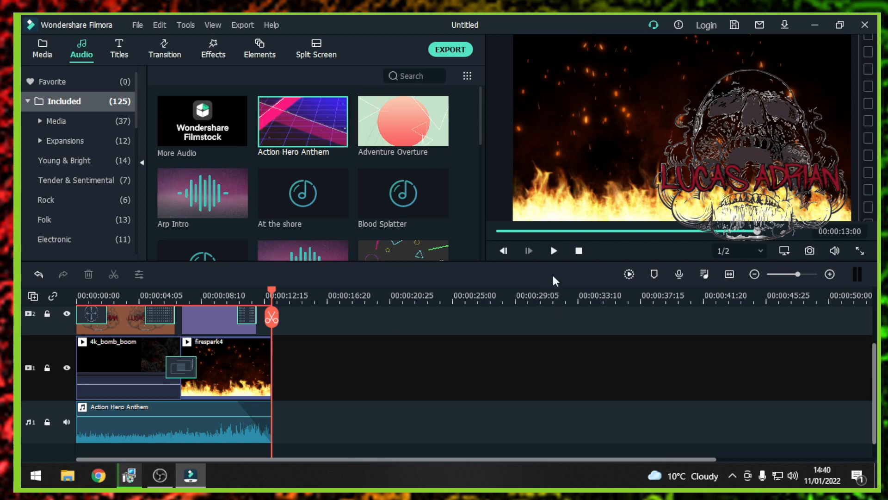
Step: Play the intro to check the music and its fade-out, and look at the local export settings without exporting
click(554, 250)
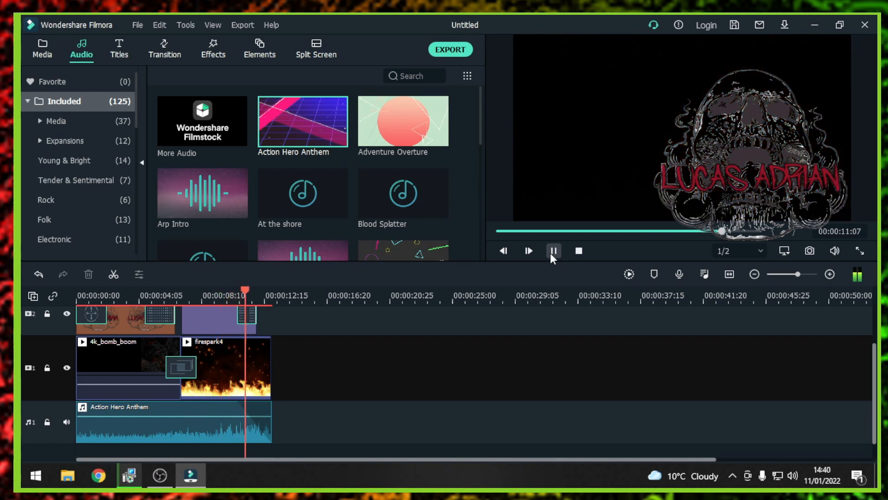
click(554, 253)
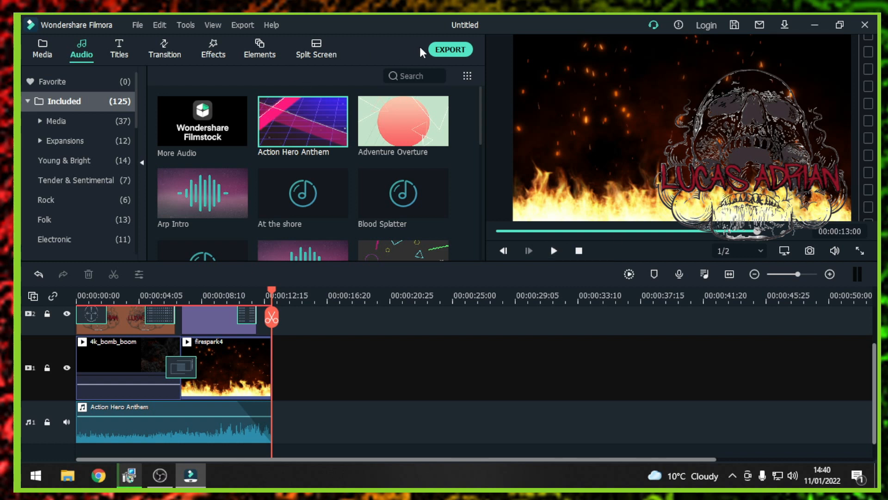
click(462, 51)
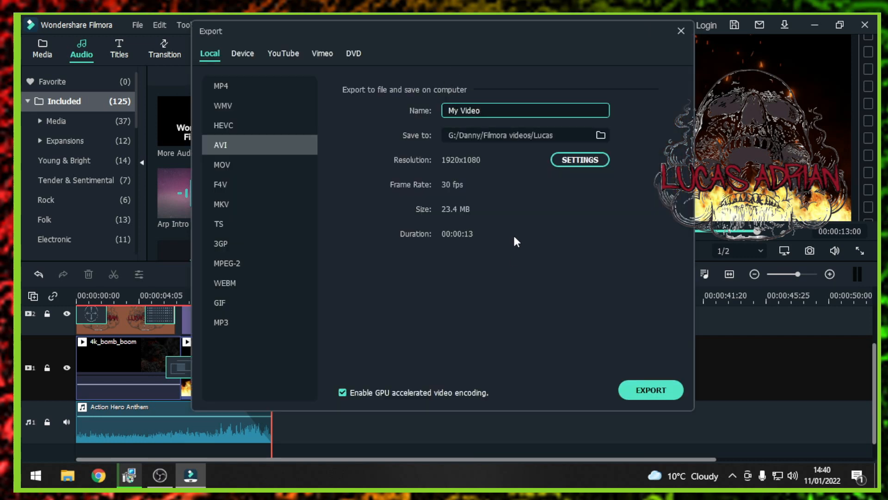
click(681, 31)
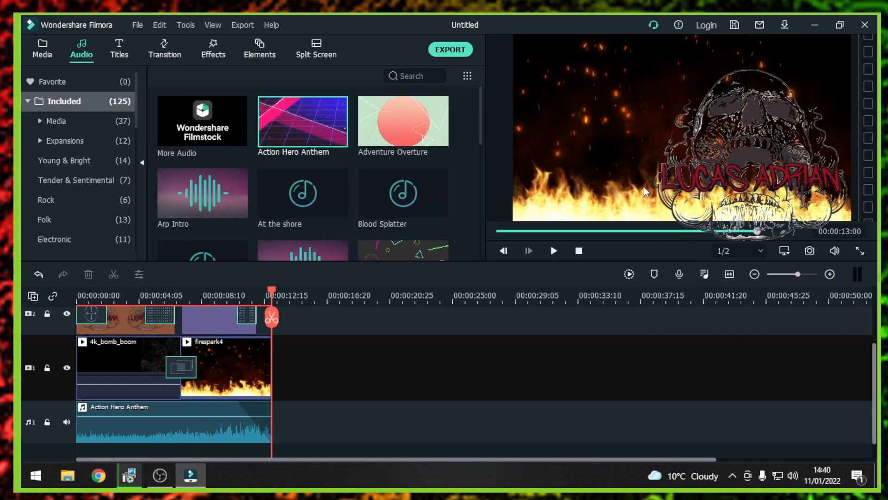